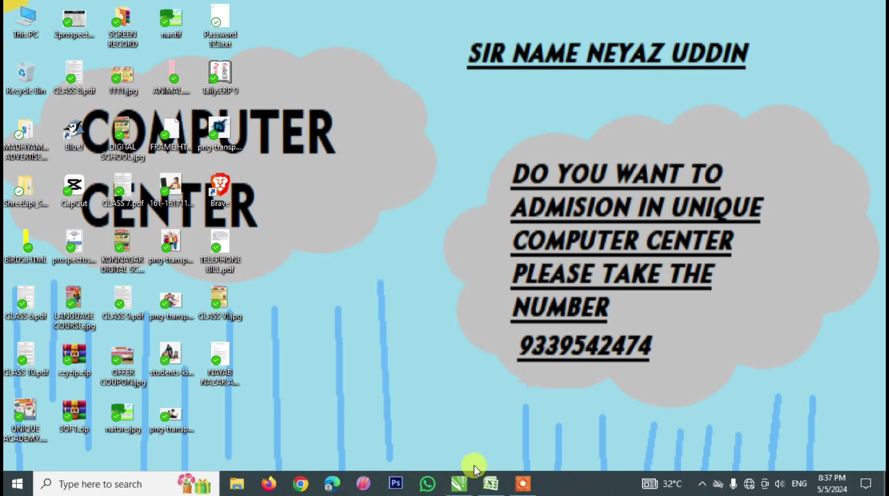
Review the finished attendance workbook's codes, month-heading formulas and TOTAL/PRESENT/ABSENT/LEAVE count formulas
click(498, 493)
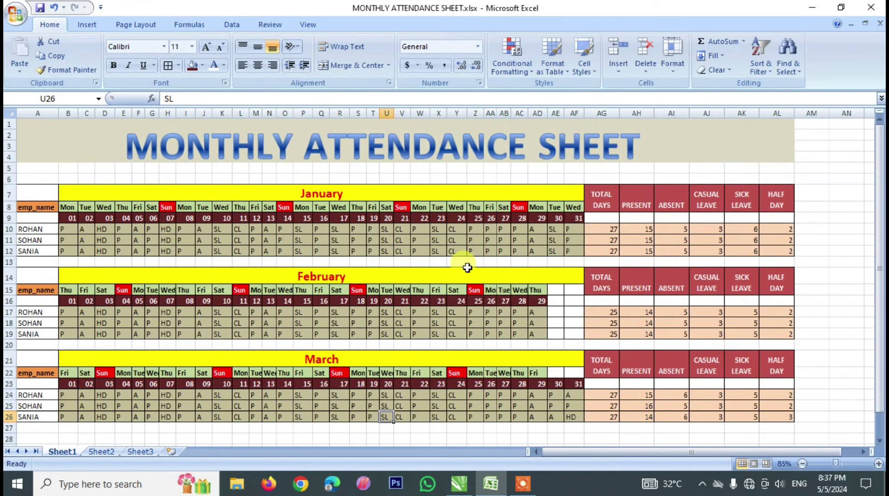
click(204, 229)
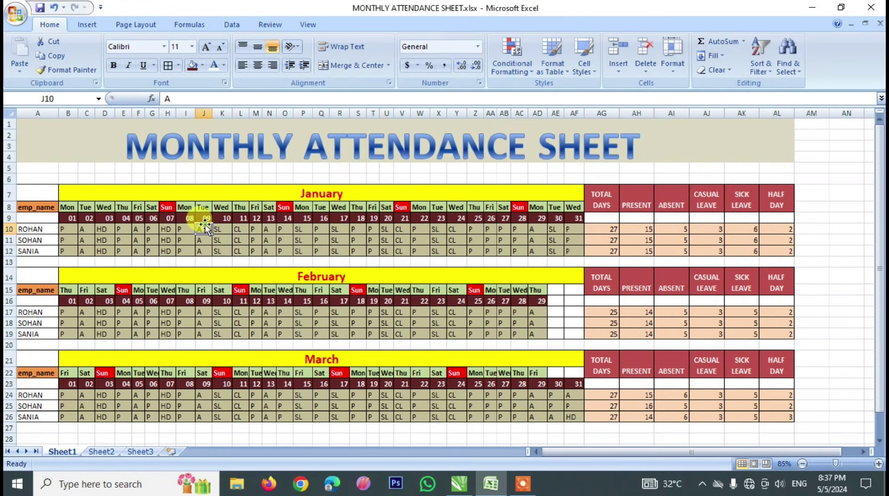
click(123, 239)
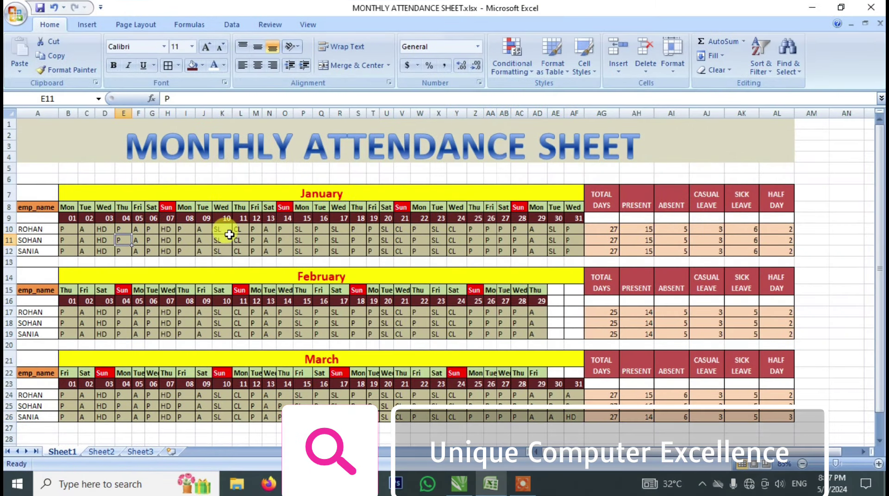
click(257, 195)
click(262, 278)
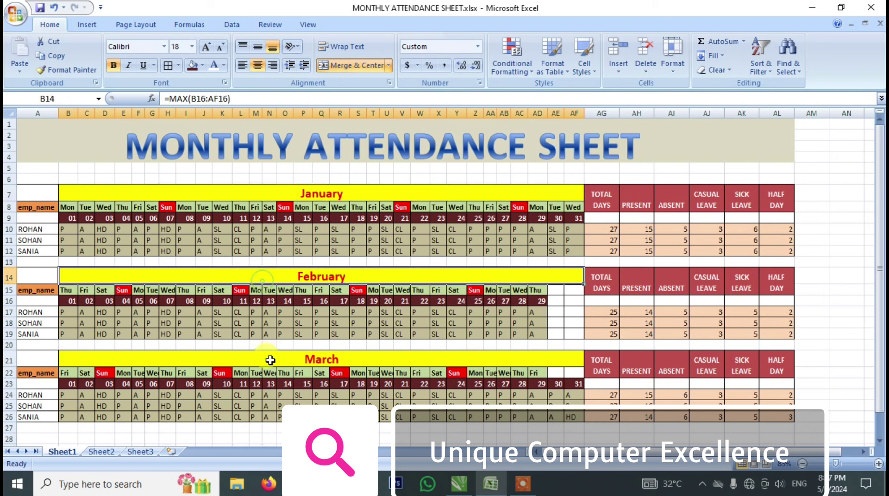
click(267, 359)
click(62, 230)
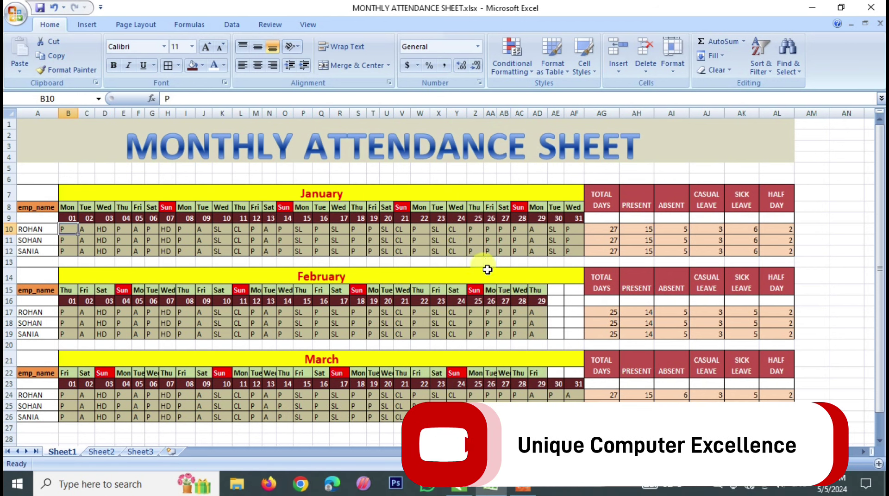
click(645, 230)
click(673, 229)
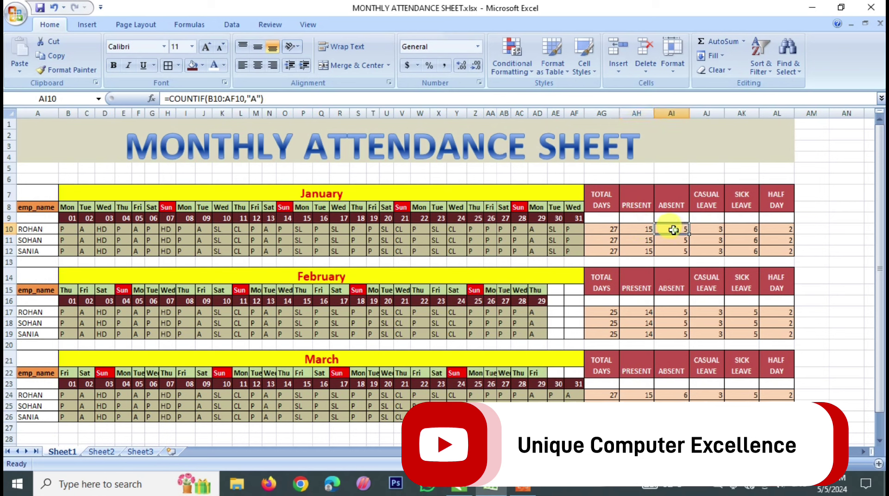
click(709, 230)
click(740, 229)
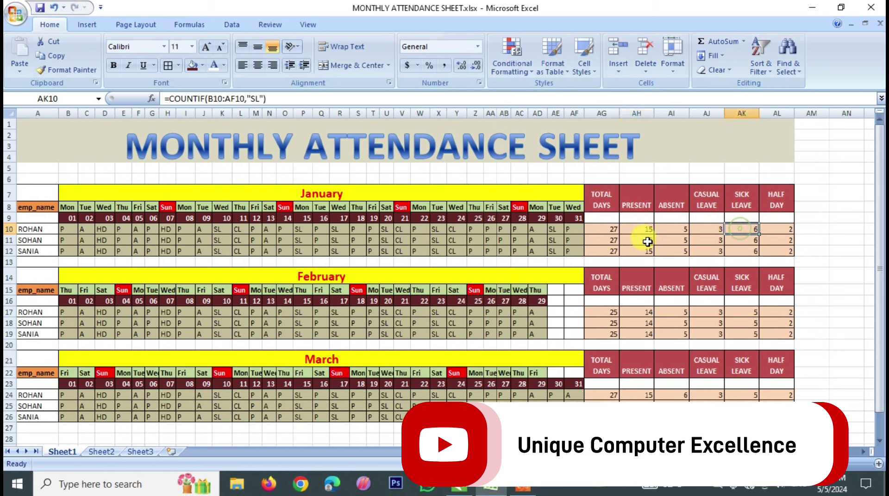
click(602, 229)
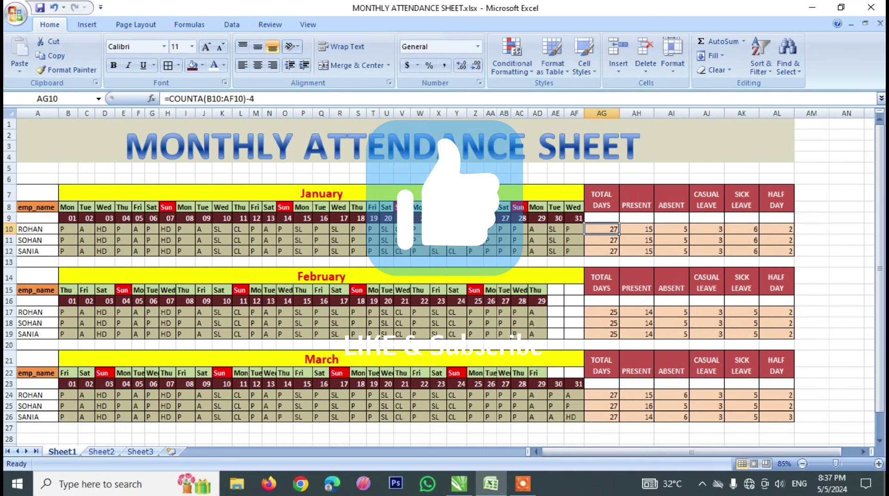
Minimize the workbook and launch Microsoft Office Excel 2007 through a Windows search for EXCEL
click(811, 9)
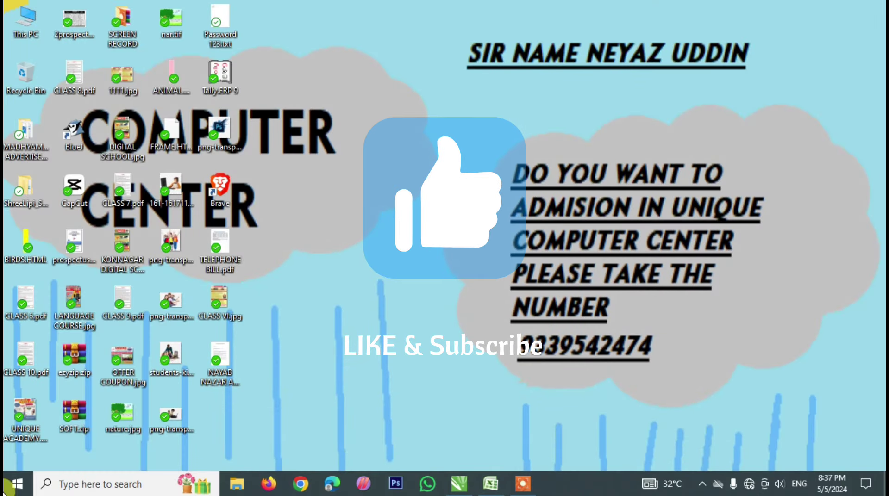
click(84, 484)
text(EX)
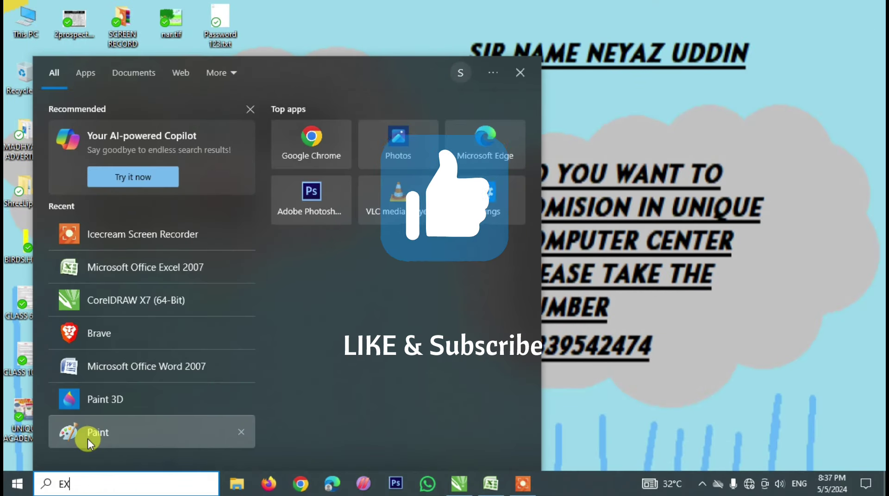
text(CEL)
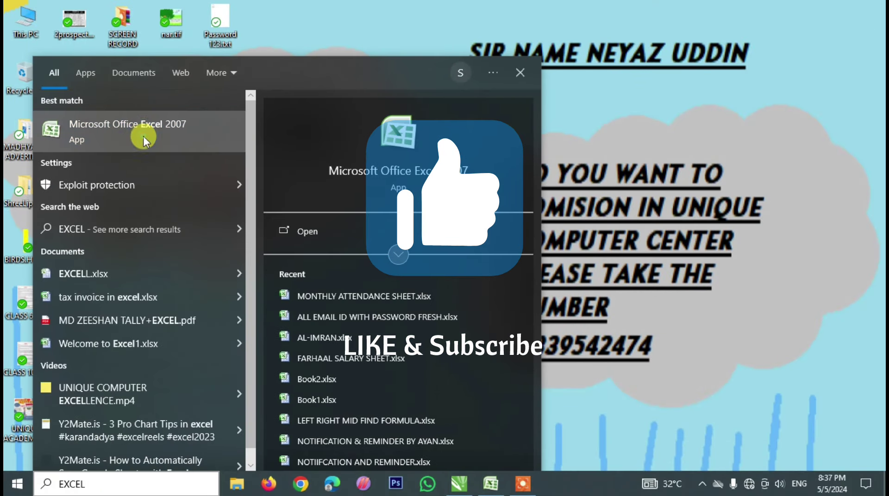
click(143, 136)
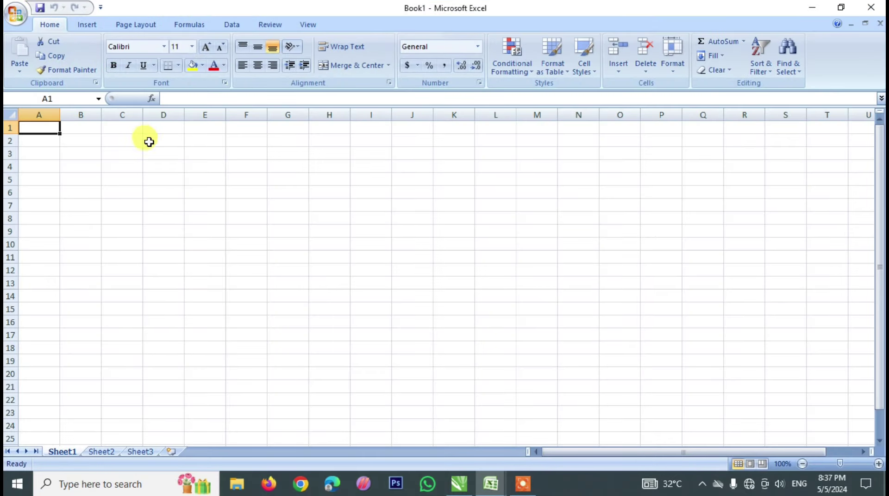
Enter the date 1-1-2024 in cell B3 of the new blank workbook
click(92, 164)
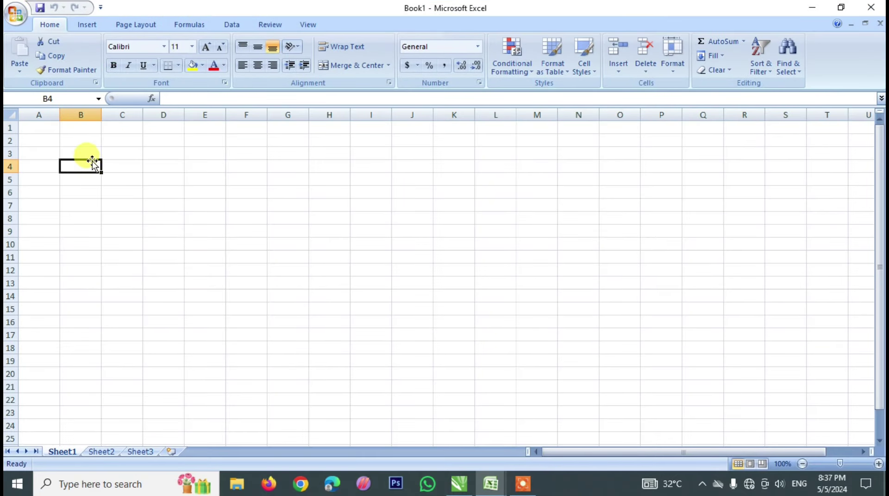
click(90, 154)
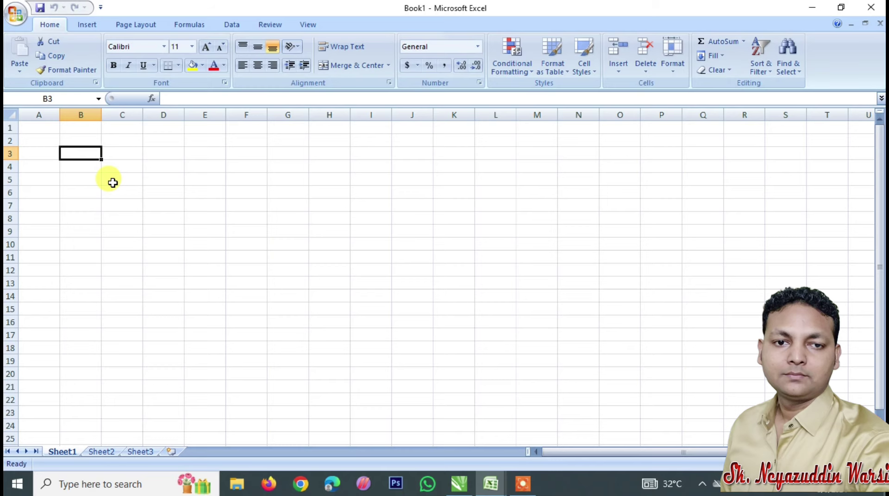
text(1-1-2024)
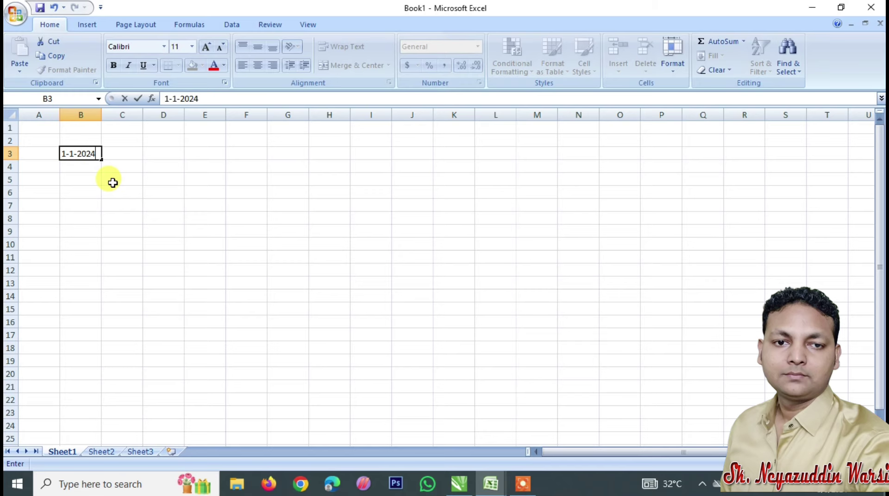
key(Return)
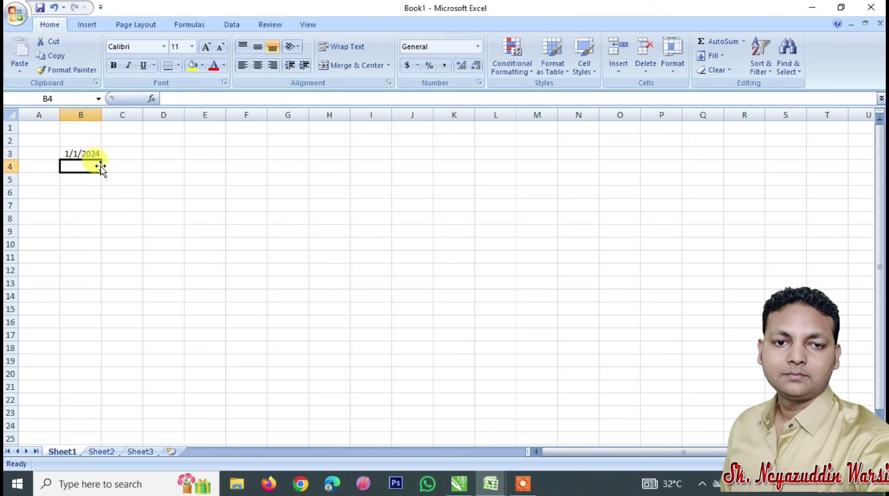
click(78, 155)
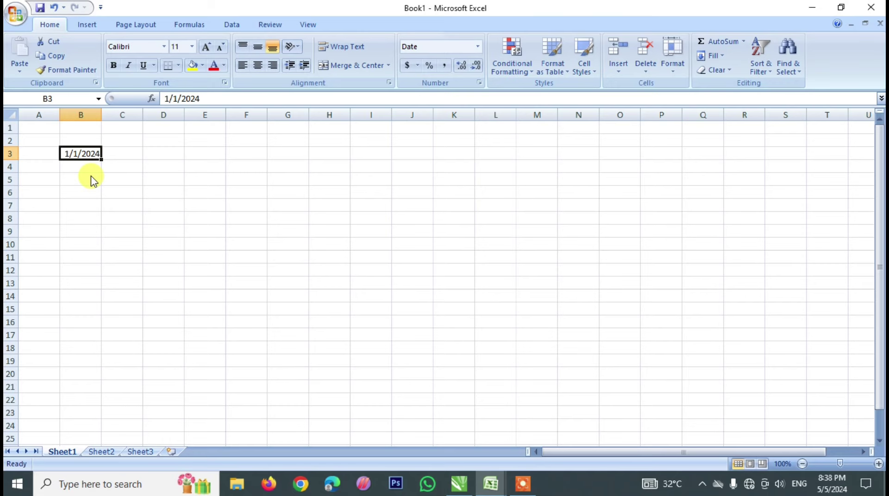
Apply the custom number format DD to B3 so the date shows as 01
key(ctrl+1)
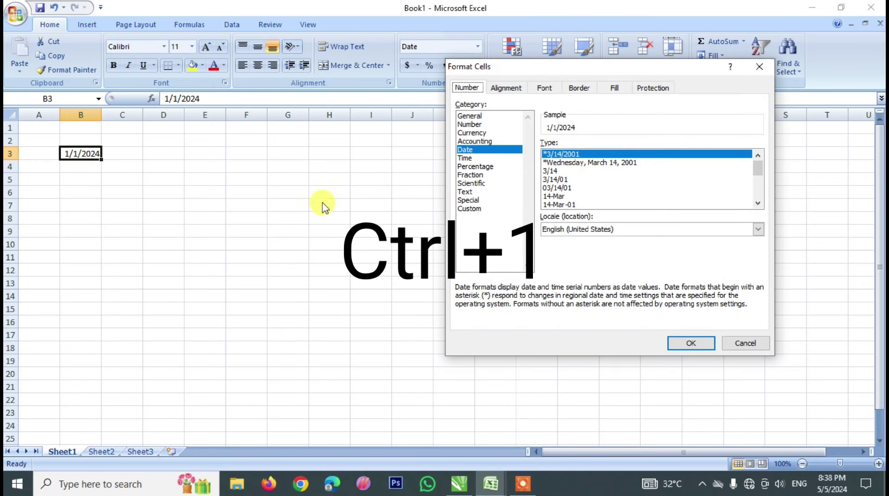
click(477, 209)
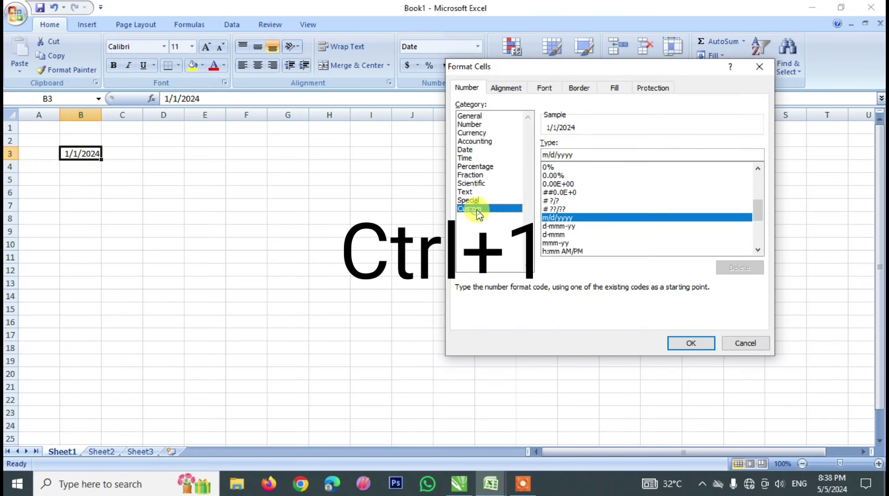
click(584, 156)
key(BackSpace)
key(BackSpace)
key(BackSpace)
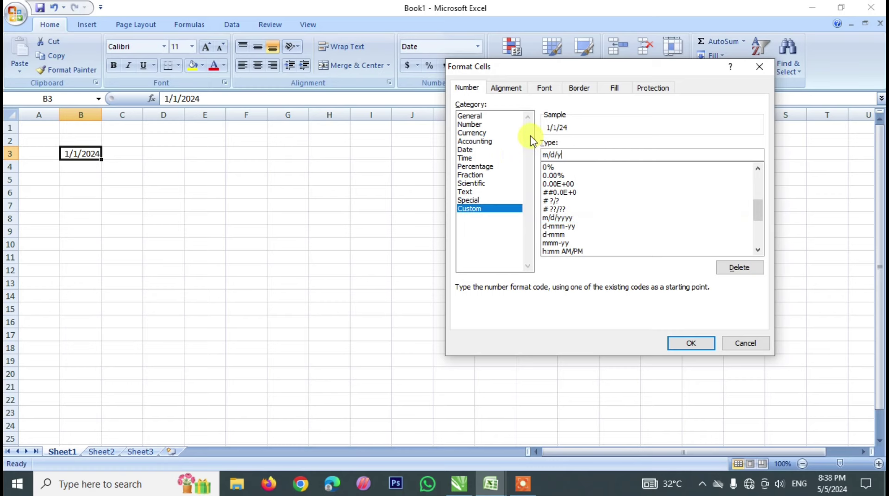
key(BackSpace)
key(BackSpace)
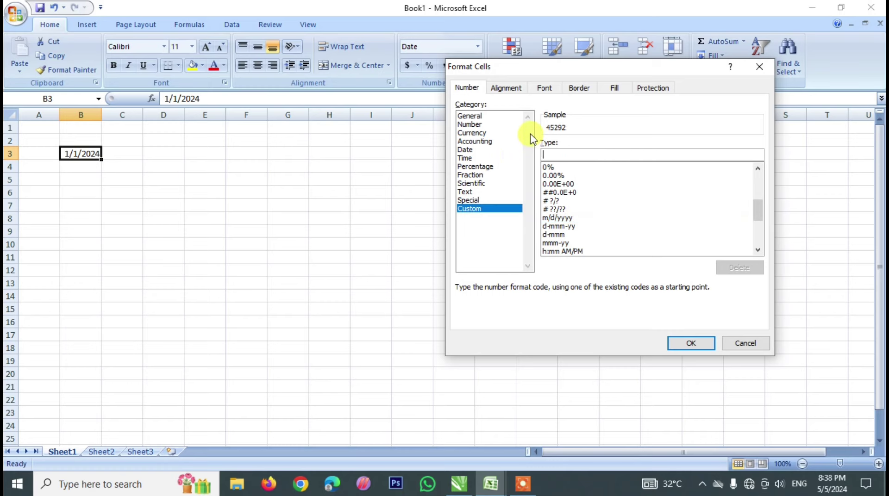
text(DD)
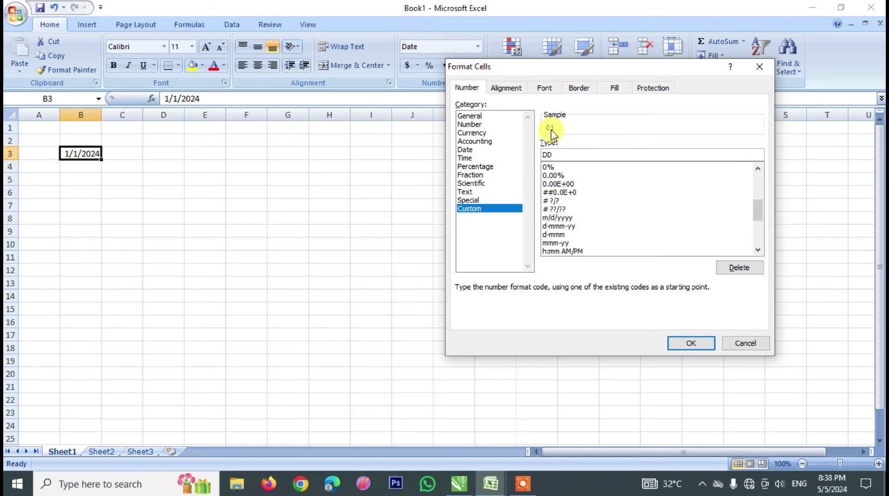
click(691, 342)
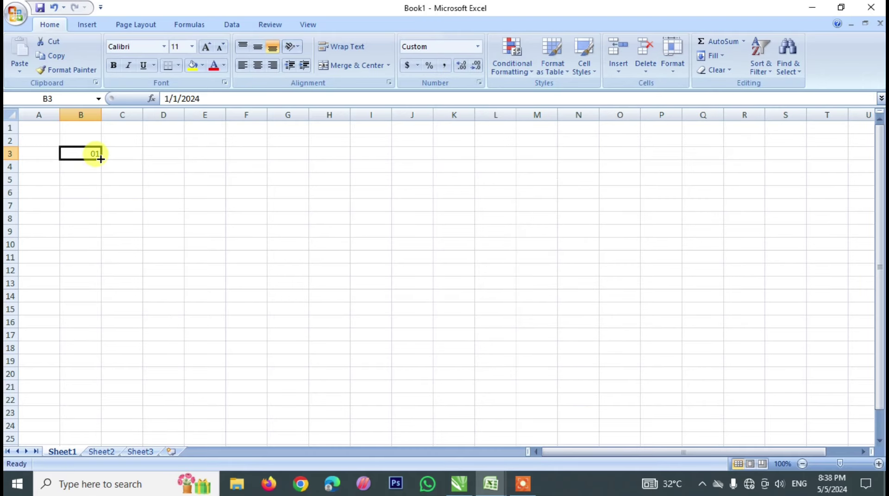
Fill the date from B3 across to AF3 so row 3 shows days 01 through 31
mouse_move(100, 159)
mouse_down()
mouse_move(852, 169)
mouse_move(812, 156)
mouse_move(554, 137)
mouse_move(611, 151)
mouse_move(713, 154)
mouse_up()
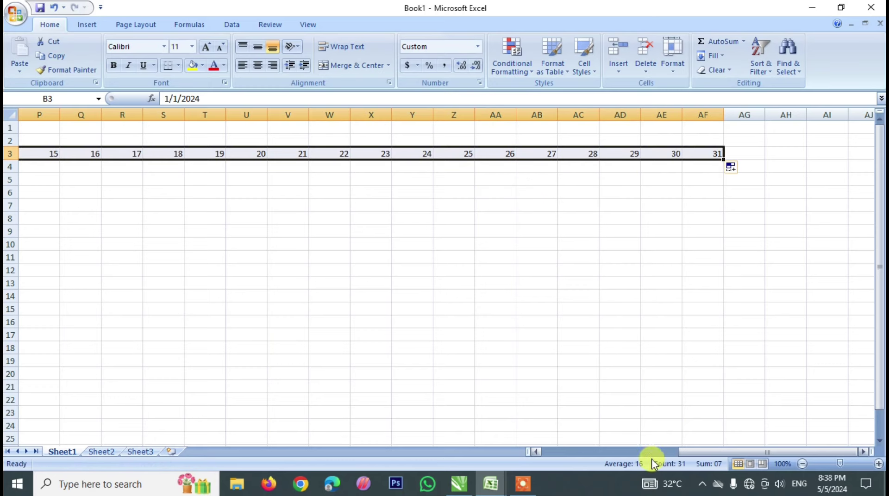
drag(708, 451, 557, 453)
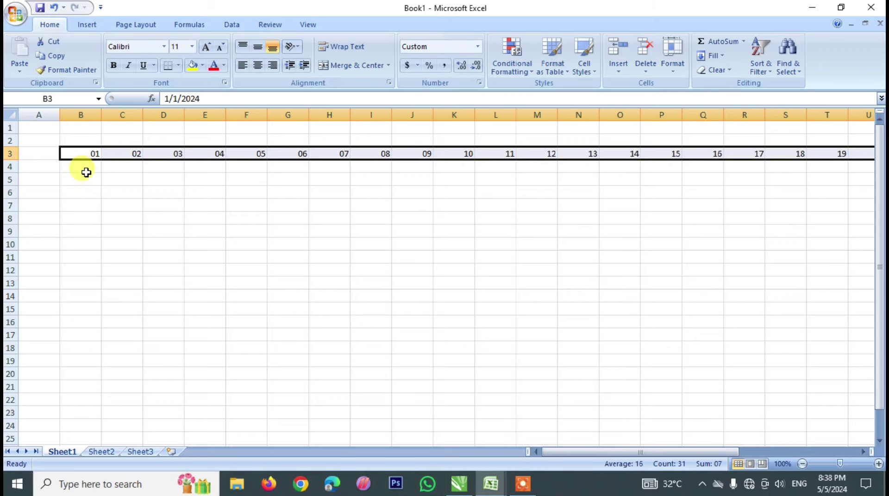
click(85, 139)
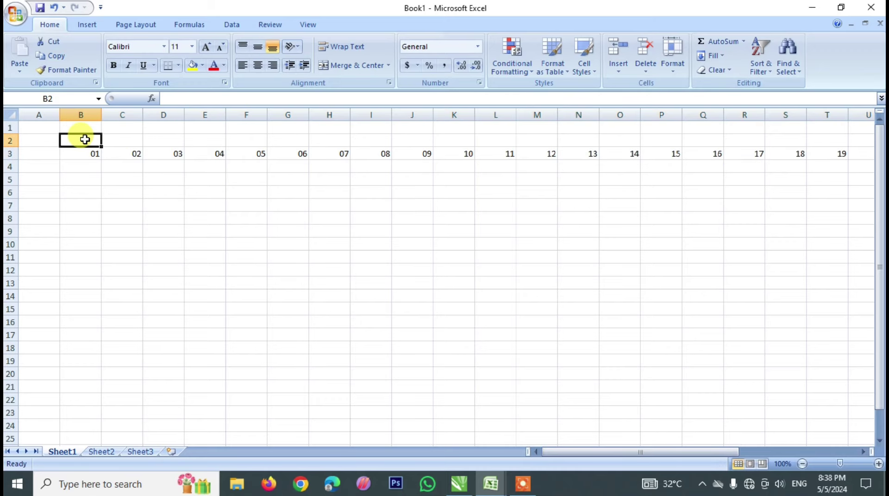
key(Down)
Enter the formula =TEXT(B3,"DDD") in B2 to show the weekday name
click(85, 140)
text(=TEX)
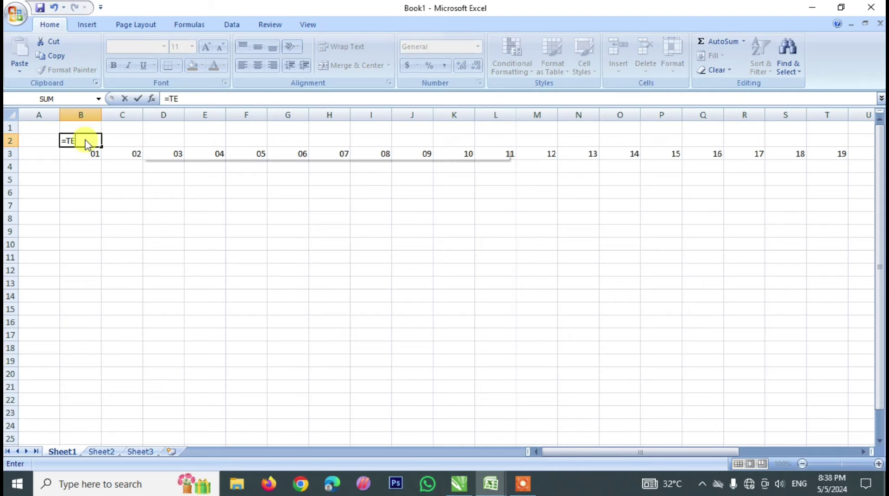
text(T)
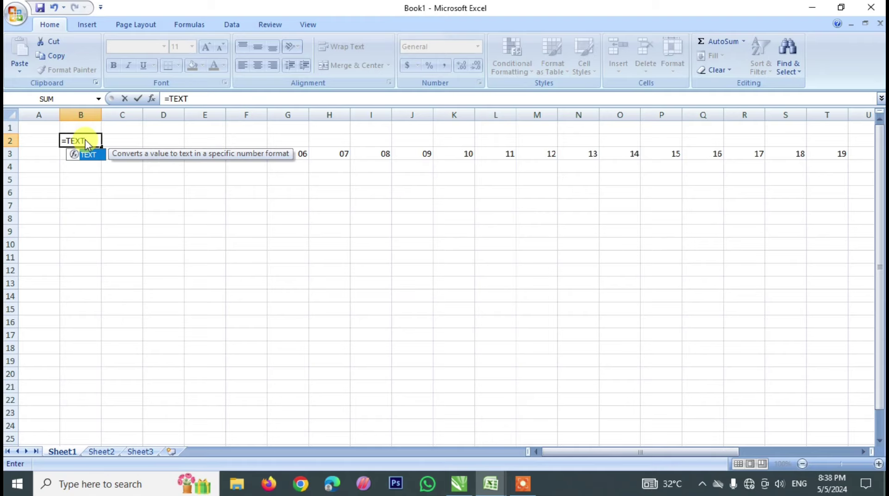
text(()
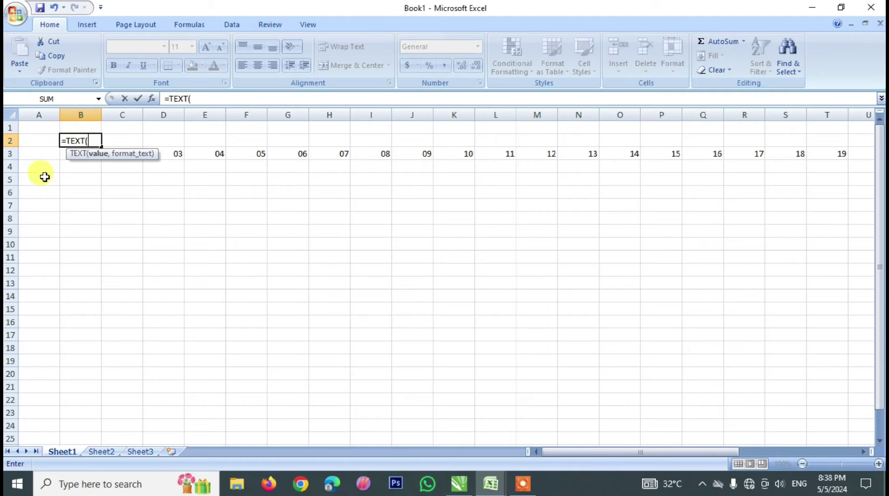
click(64, 157)
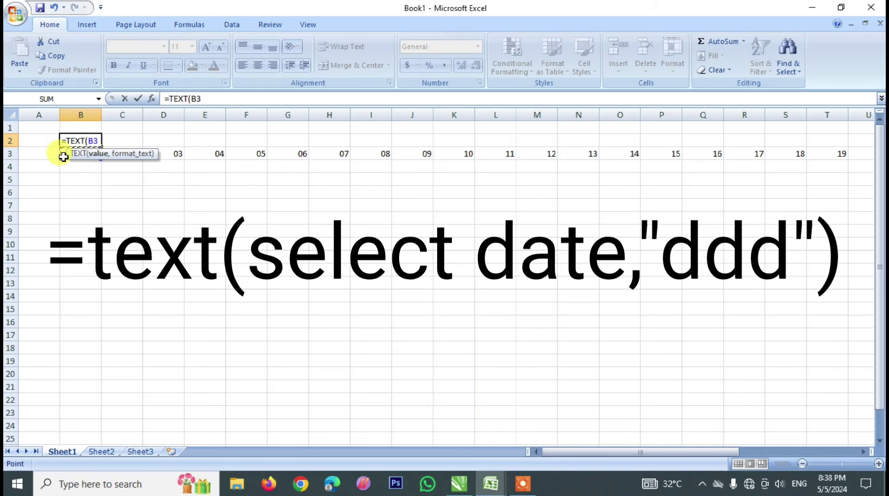
text(,)
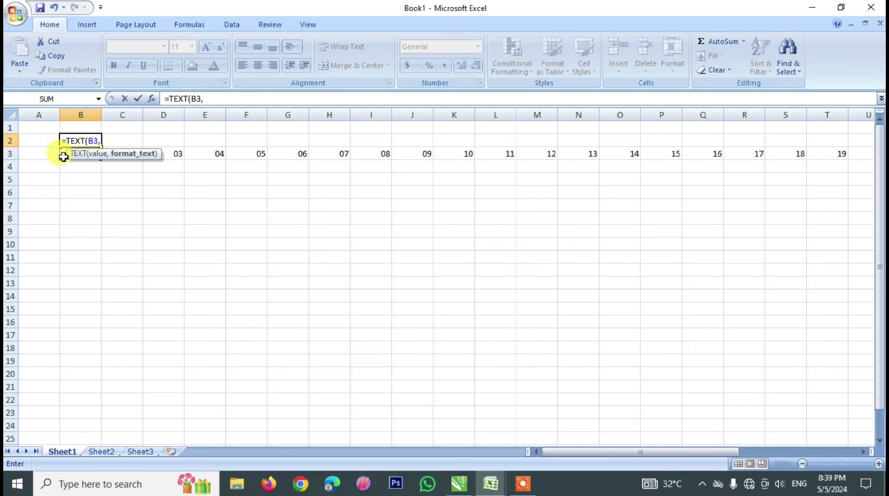
text("DDD)
key(Return)
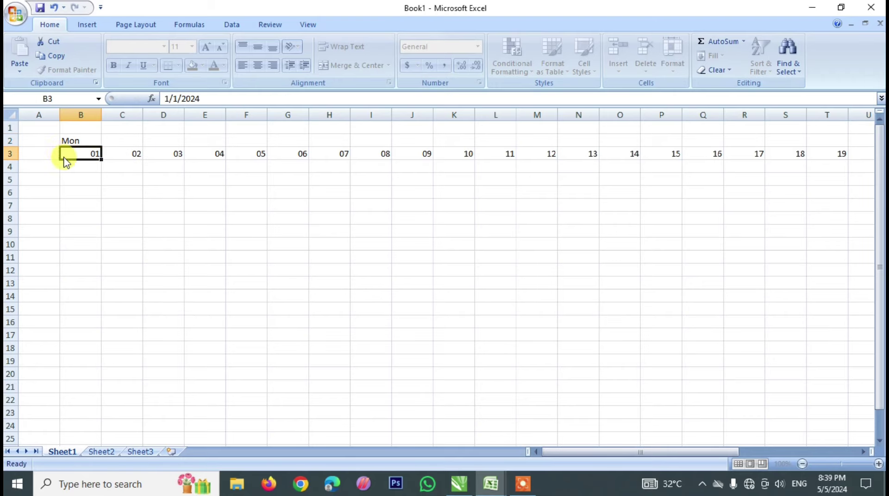
Copy the weekday formula across row 2 from B2 through AF2
click(73, 142)
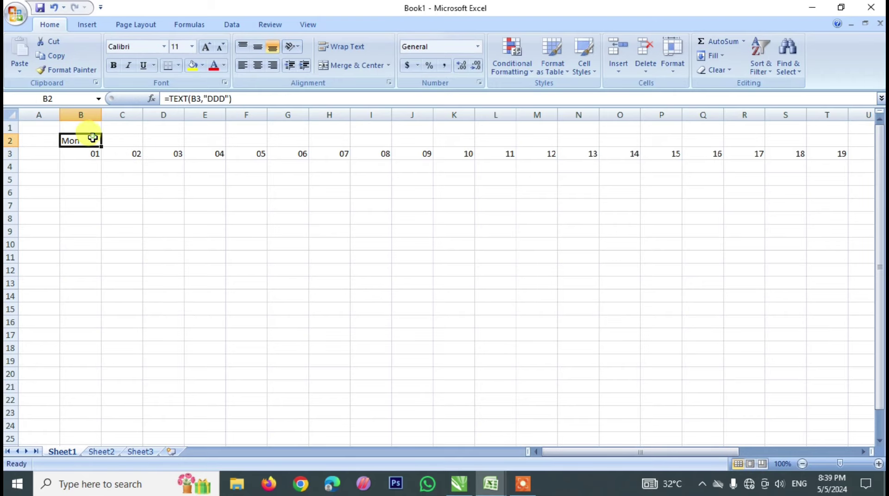
drag(100, 148, 879, 144)
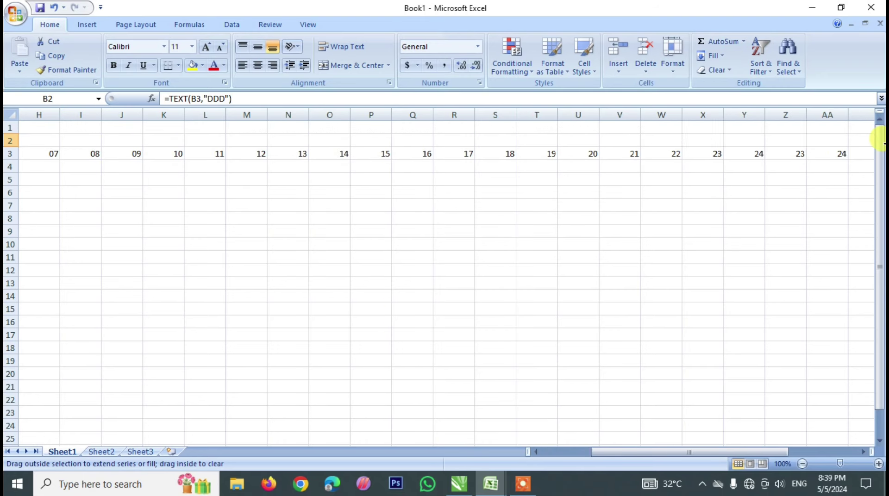
drag(879, 144, 807, 152)
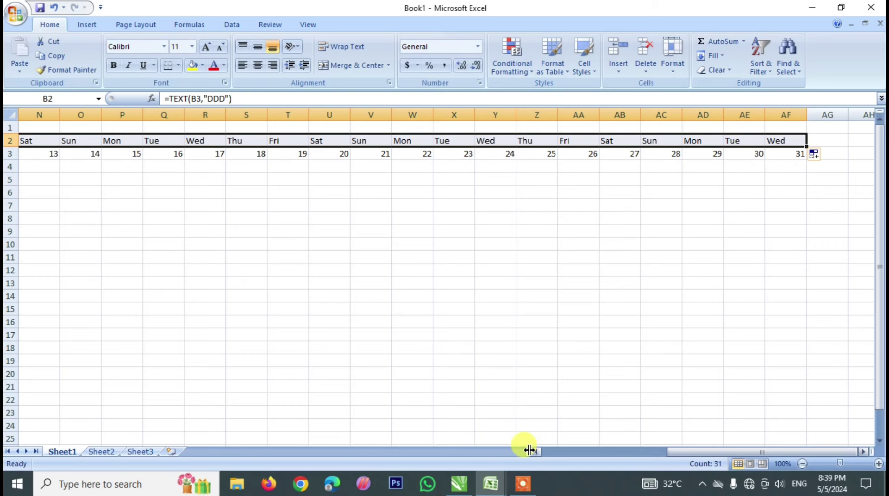
click(533, 453)
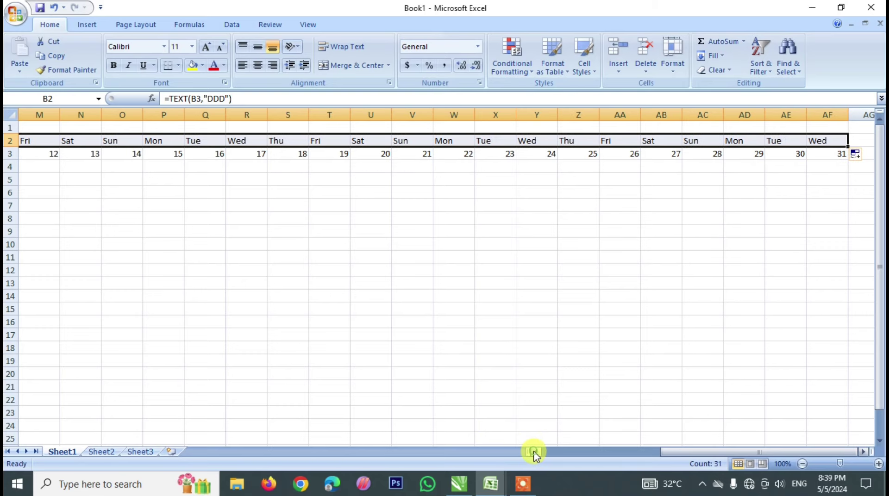
click(827, 115)
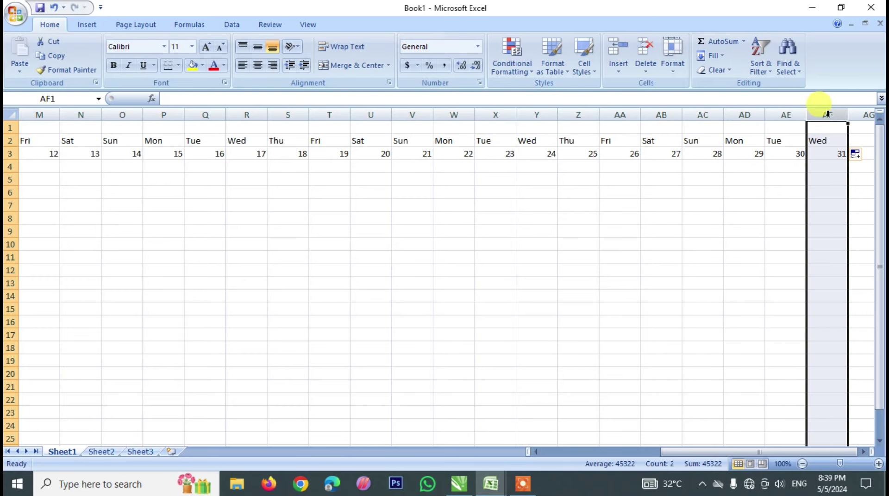
AutoFit the column width of the day columns B through AF
mouse_move(828, 114)
mouse_down()
mouse_move(40, 115)
mouse_move(22, 135)
mouse_move(95, 116)
mouse_up()
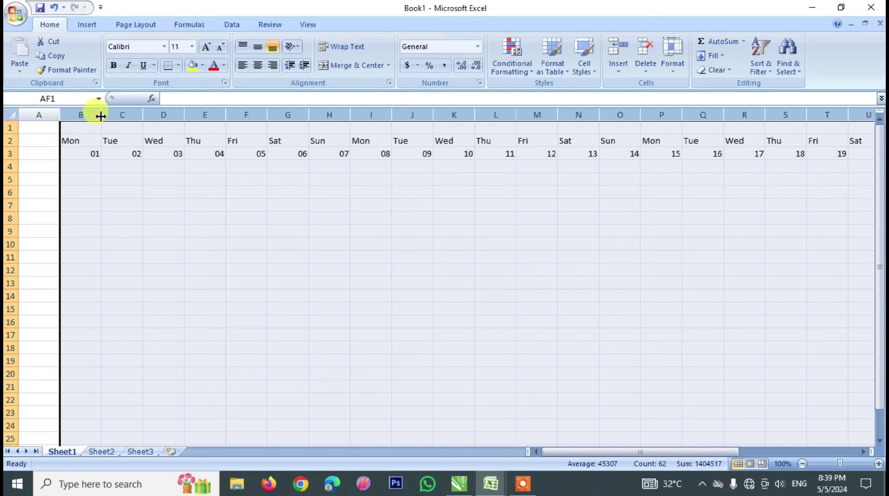
click(673, 65)
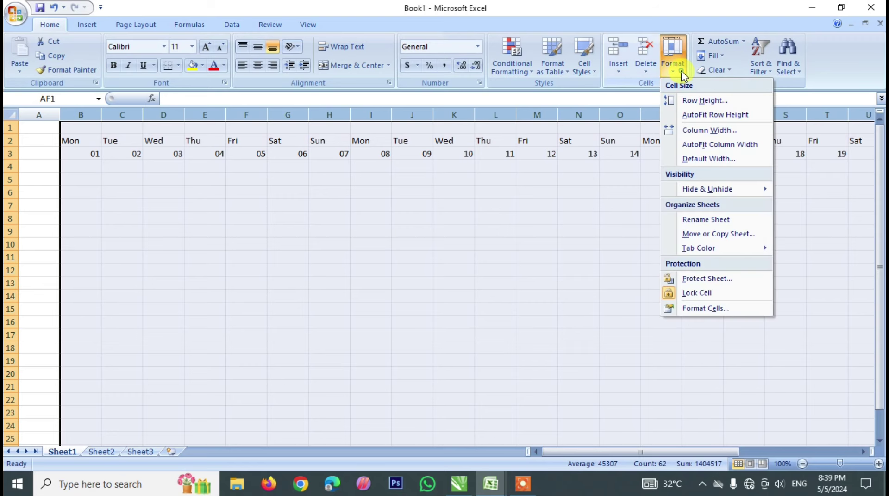
click(692, 144)
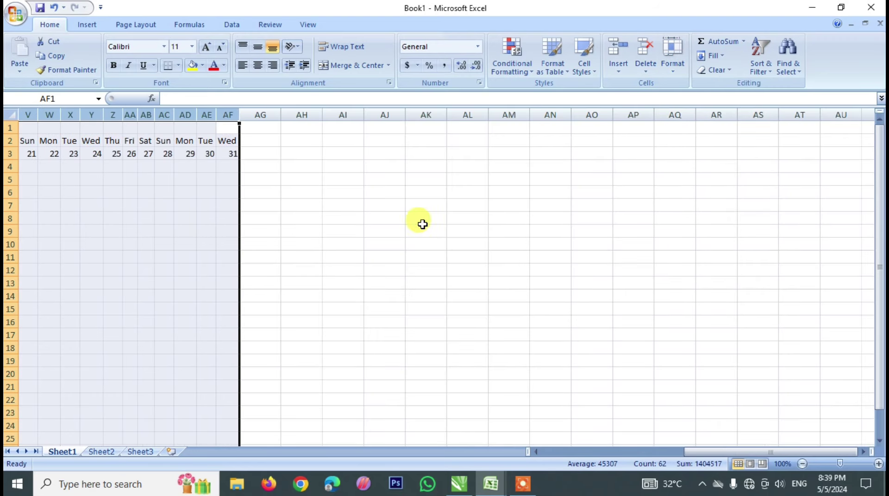
click(552, 451)
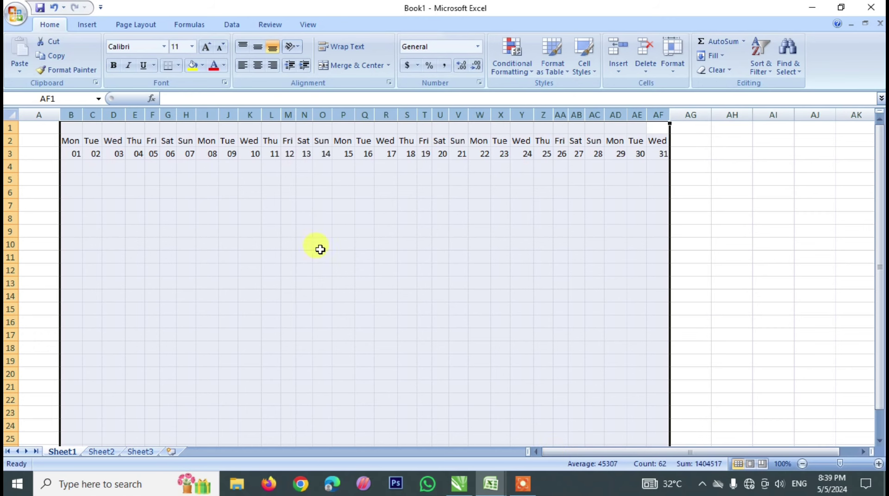
click(304, 231)
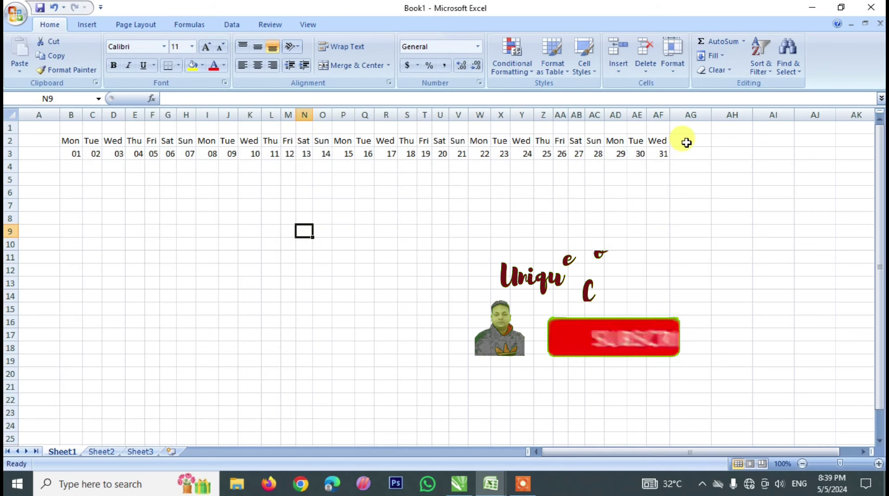
click(681, 141)
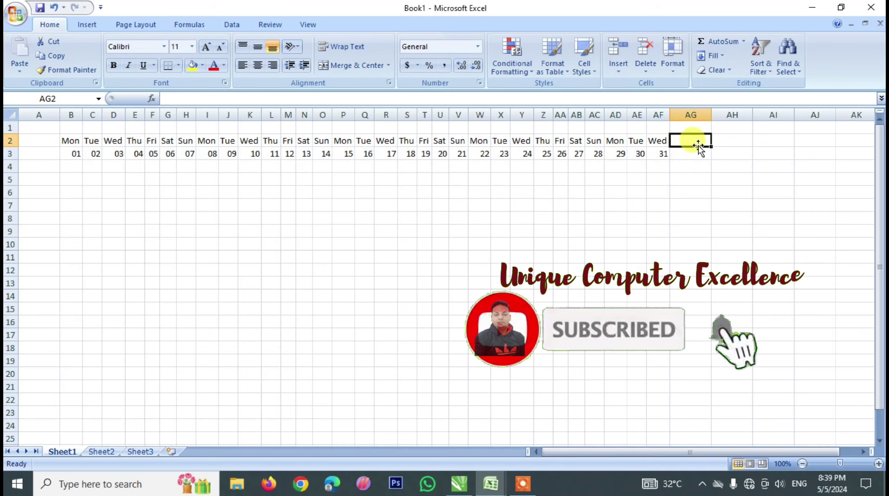
drag(697, 144, 699, 152)
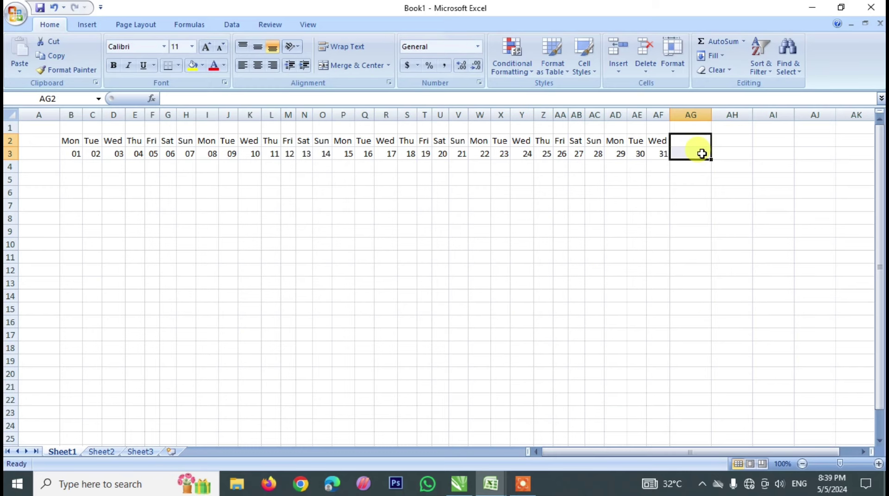
Enter the heading EMP_NAME in cell A2
click(34, 143)
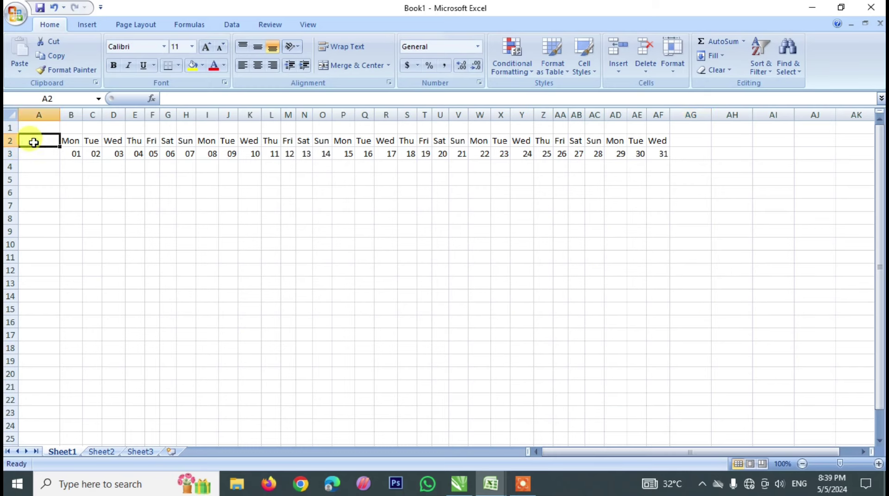
text(EMP_NAME)
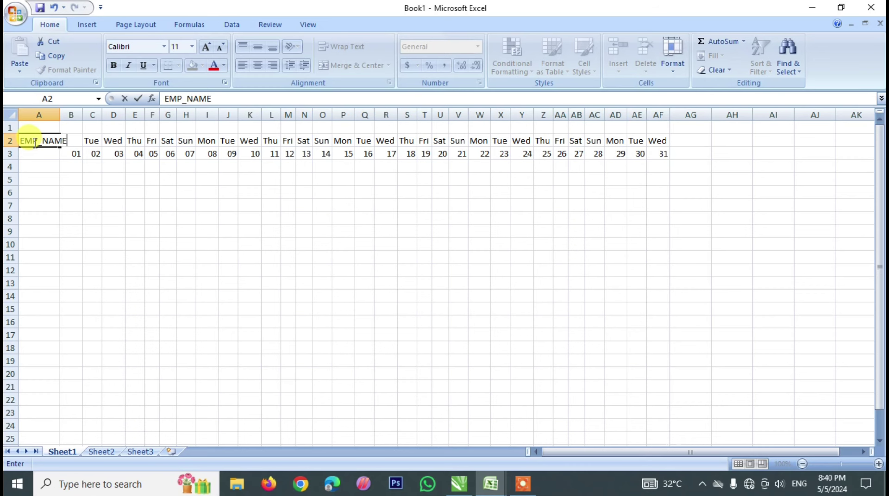
key(Return)
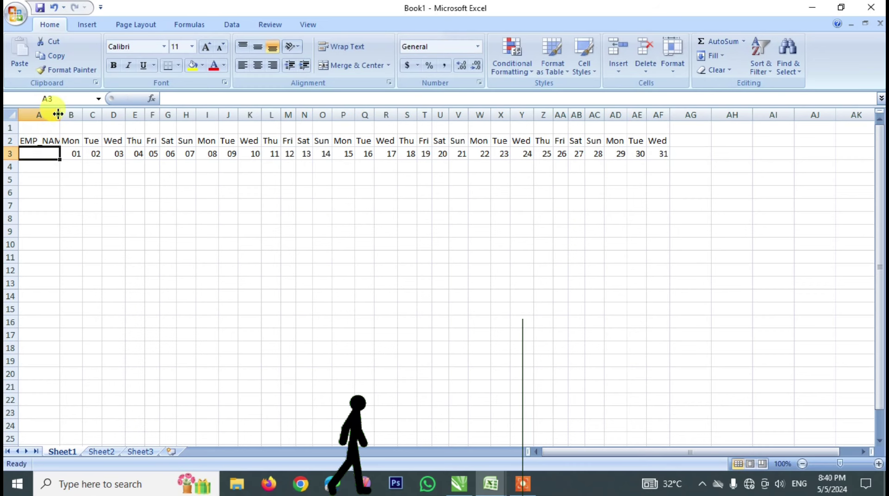
Autofit column A to EMP_NAME and enter employees XX, YY and ZZ in A4:A6
double_click(57, 114)
click(59, 167)
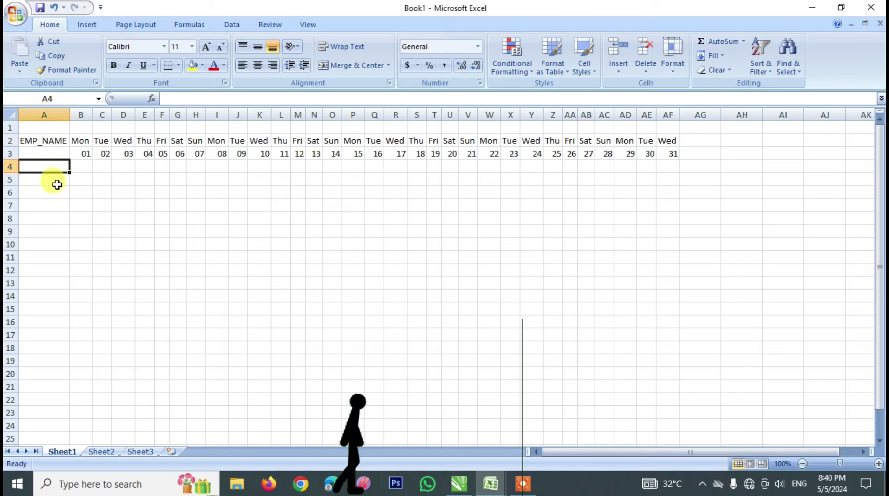
text(XX)
key(Return)
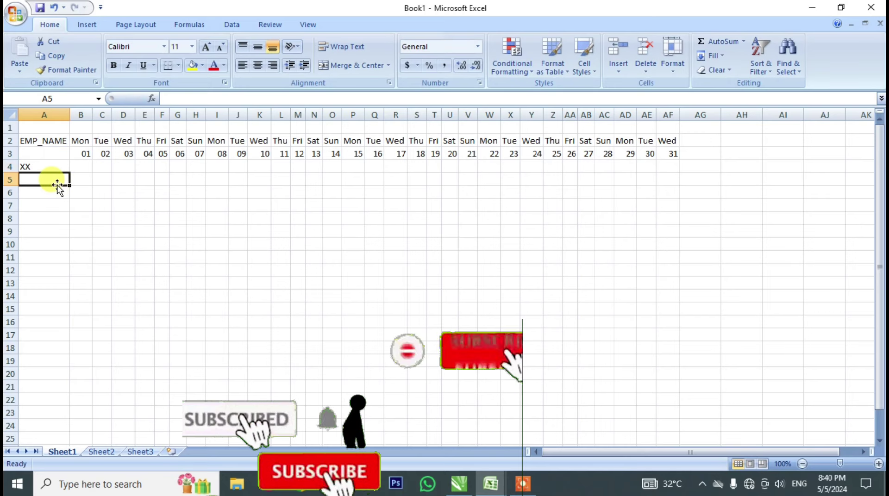
text(T)
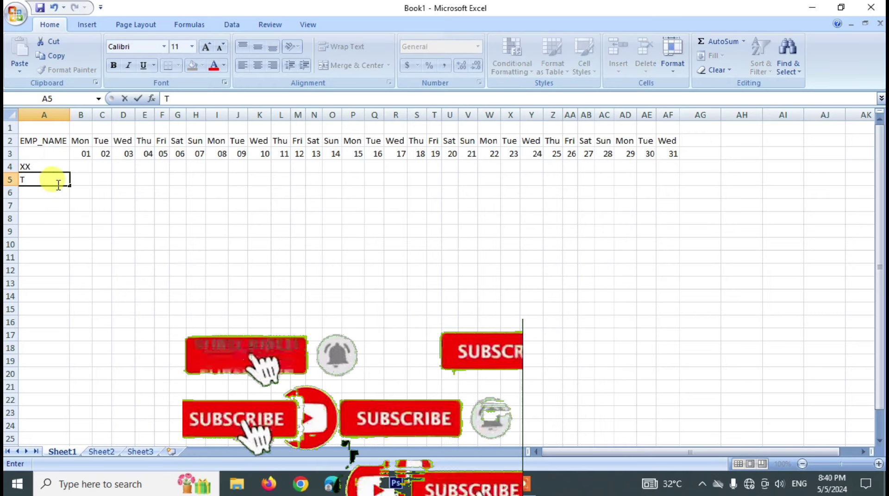
key(BackSpace)
text(YY)
key(Return)
text(ZZ)
key(Tab)
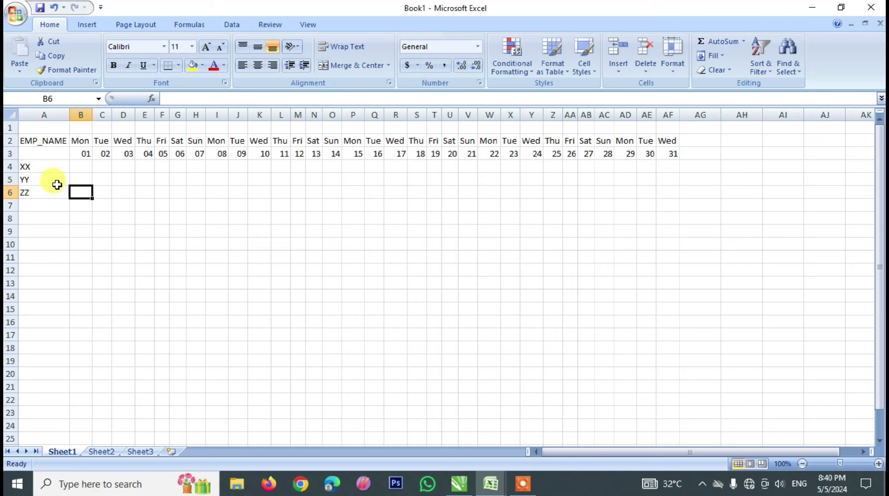
key(Right)
key(Up)
key(Up)
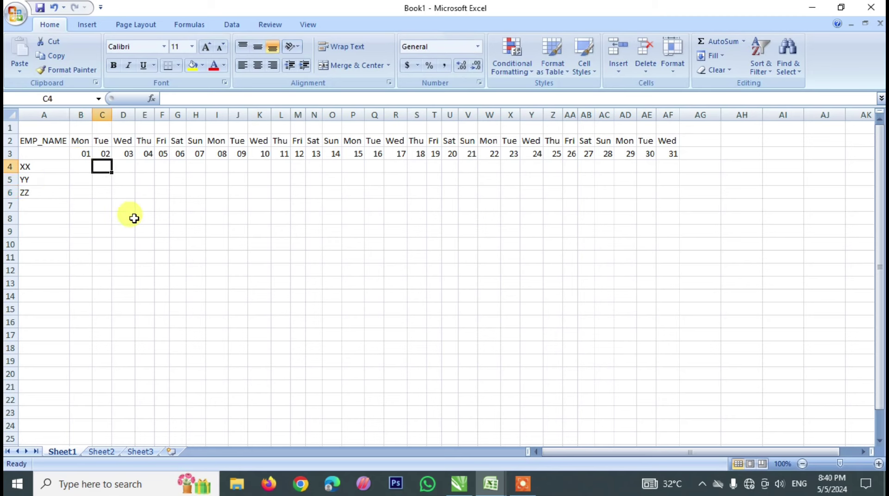
Merge and centre AG2:AG3 with wrap text, top alignment and bold
drag(705, 139, 707, 154)
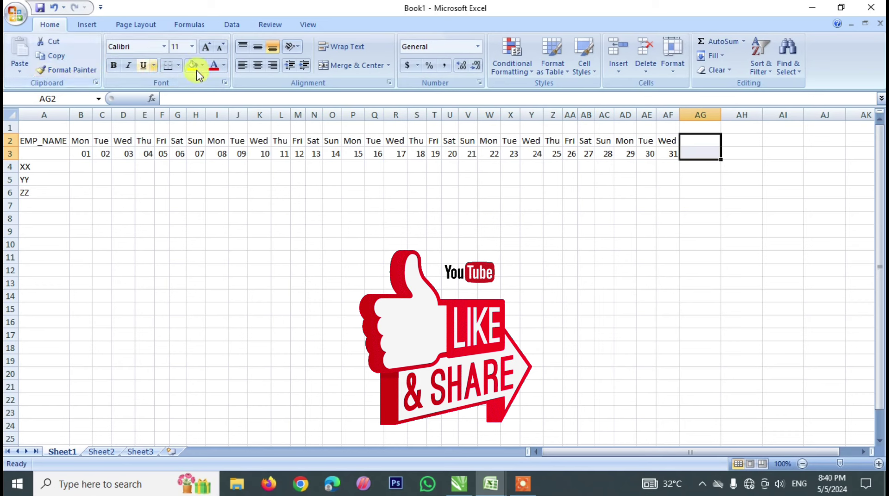
click(341, 65)
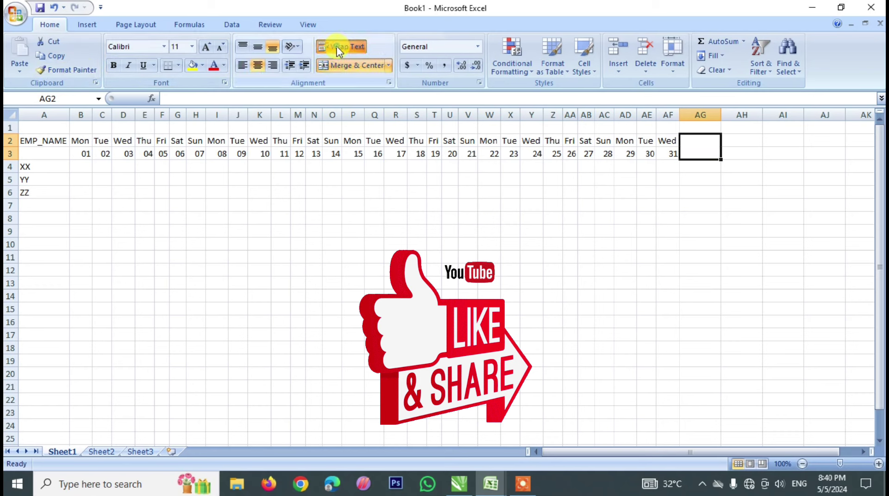
click(338, 47)
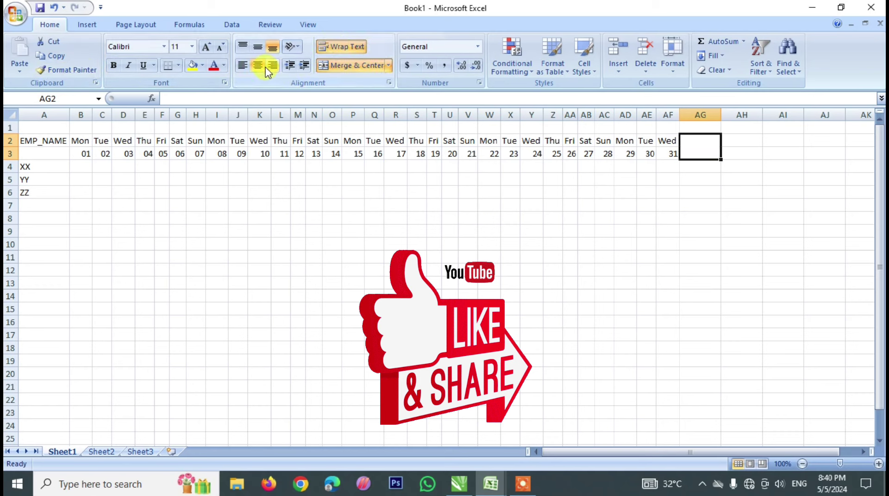
click(244, 48)
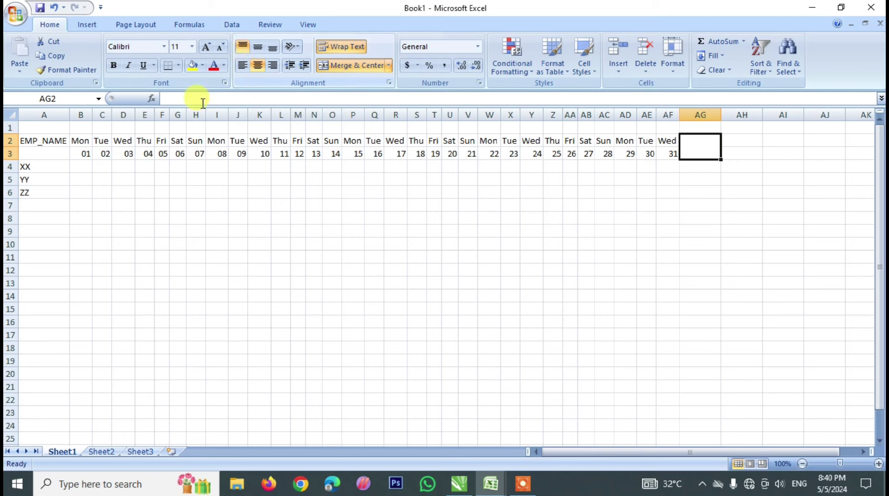
click(114, 67)
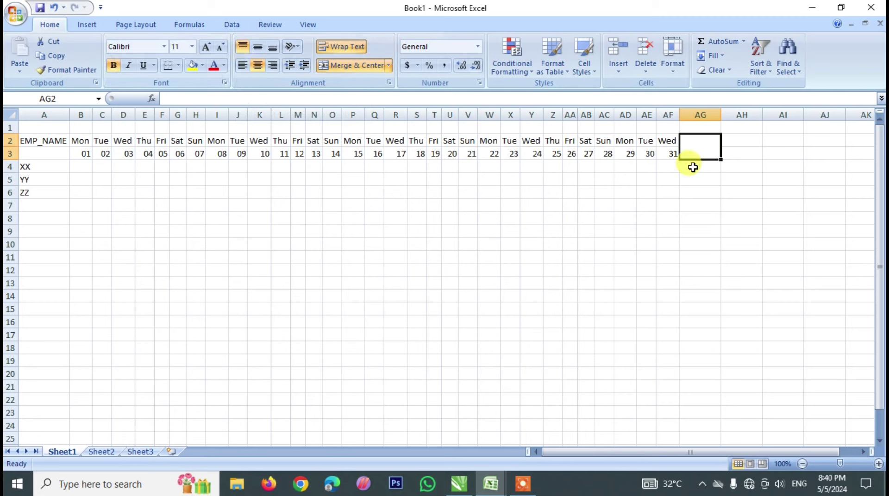
Extend the merged header formatting toward column AK and reselect the AG2 header
drag(722, 160, 735, 159)
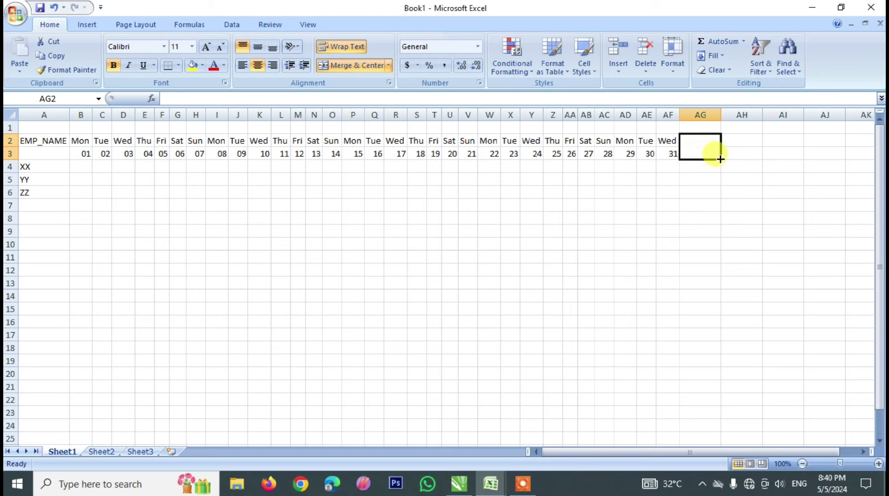
mouse_move(722, 160)
mouse_down()
mouse_move(867, 153)
mouse_move(677, 166)
mouse_move(721, 155)
mouse_up()
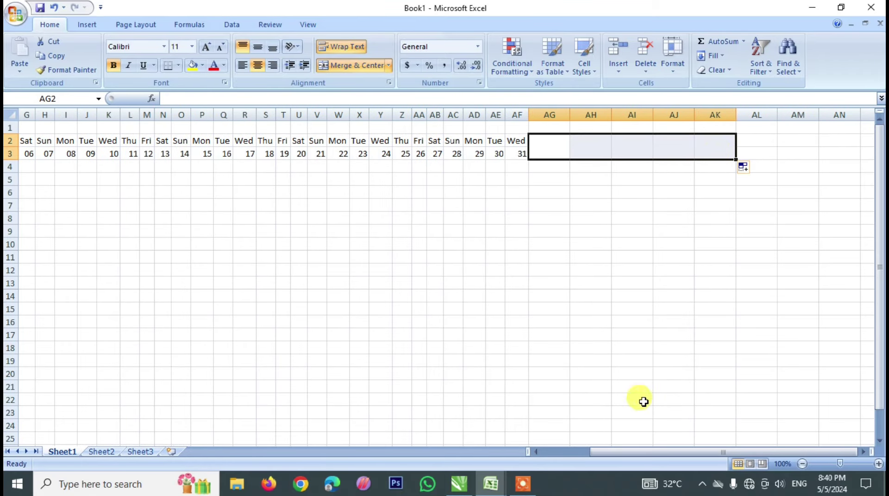
click(570, 452)
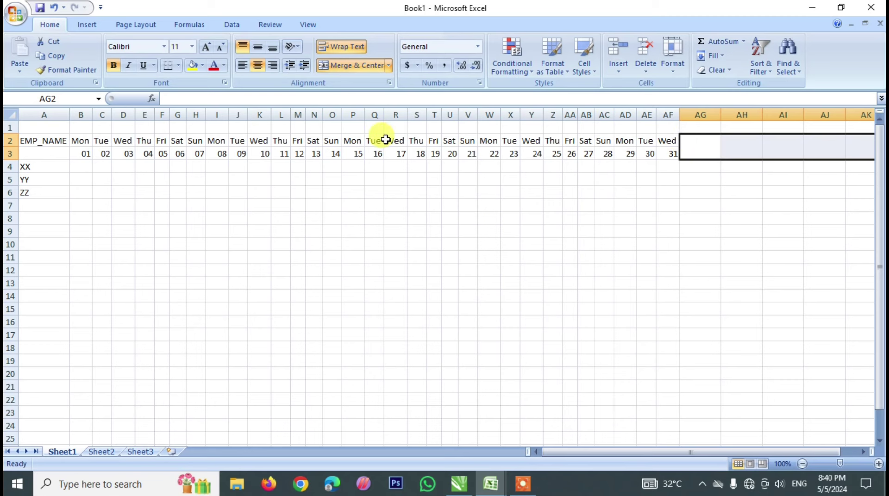
click(699, 150)
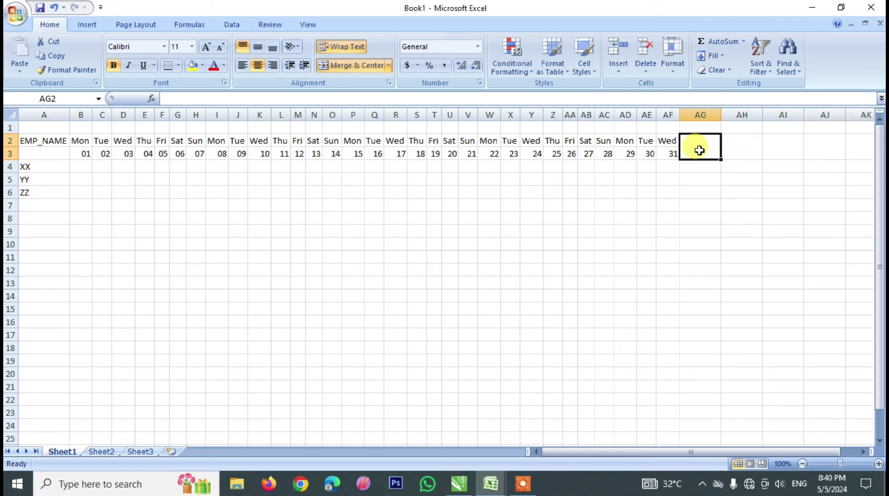
Enter headers TOTAL DAY, PRESENT, ABSENT, CASUAL LEAVE and SICK LEAVE across AG2 to AK2
text(TOTAL)
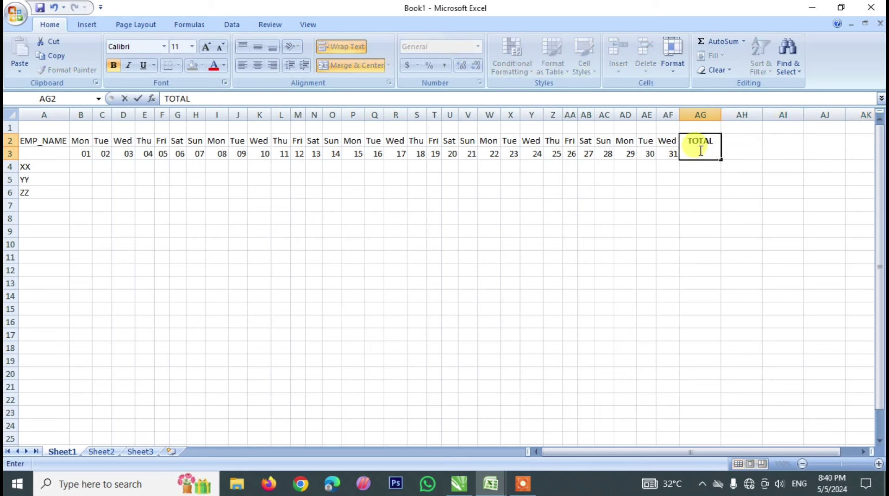
text( DAY)
key(Tab)
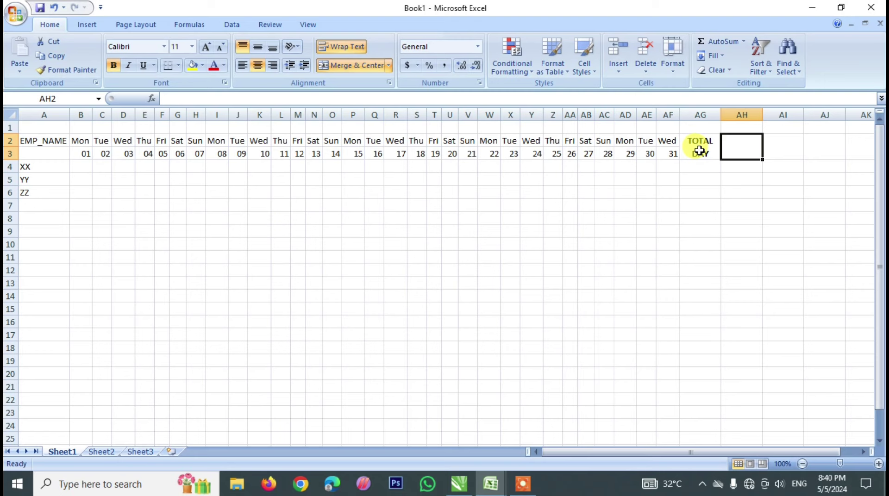
text(PR)
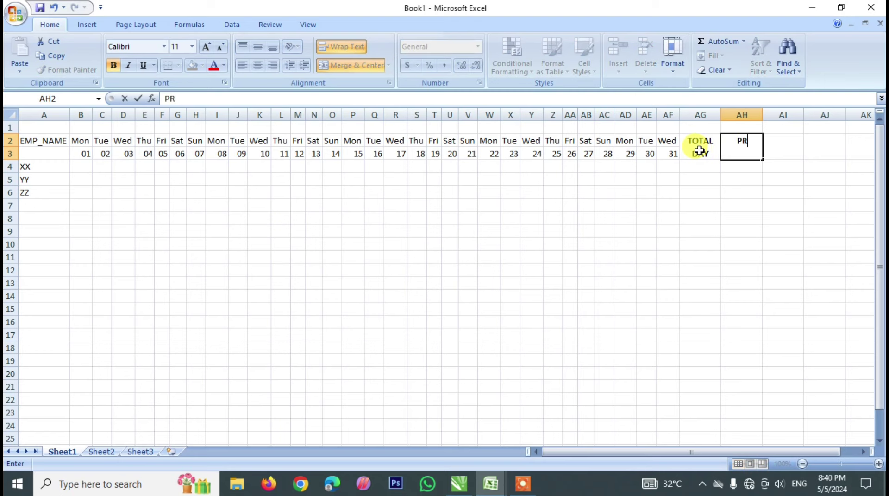
text(ESENT)
key(Tab)
text(A)
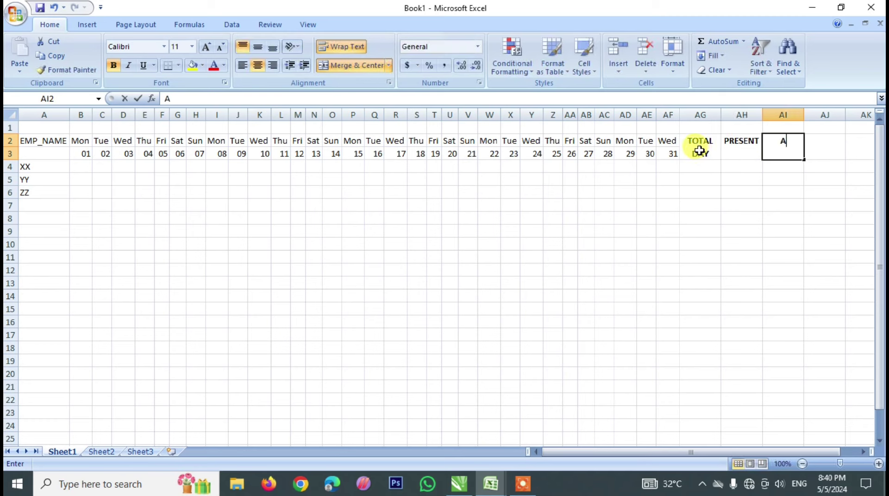
text(BSENT)
key(Tab)
text(C)
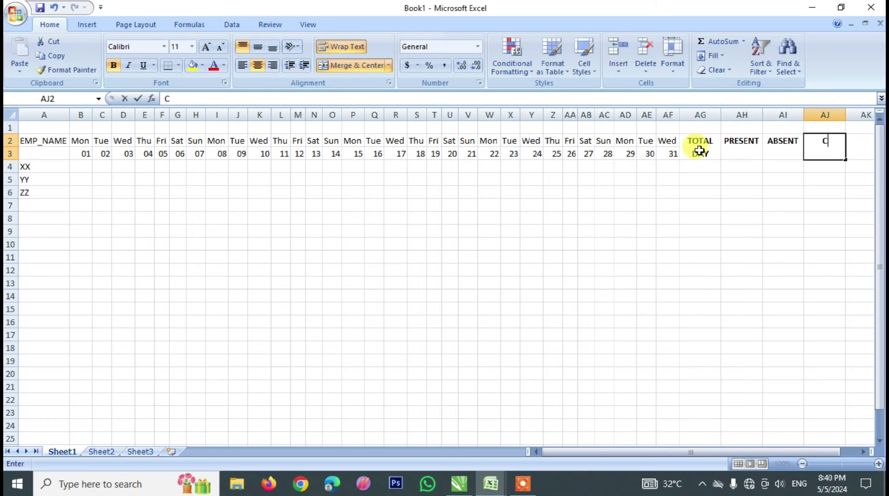
text(ASULA)
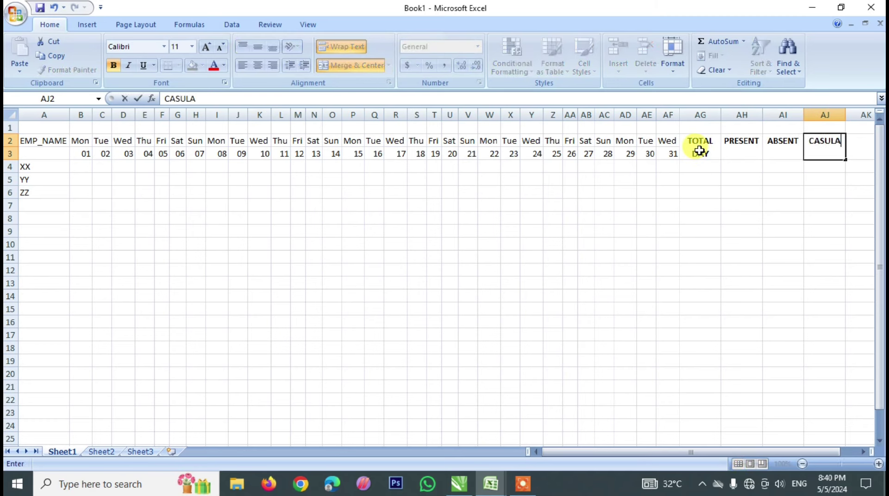
key(BackSpace)
key(BackSpace)
text(AL LEAVE)
key(Tab)
text(SICK)
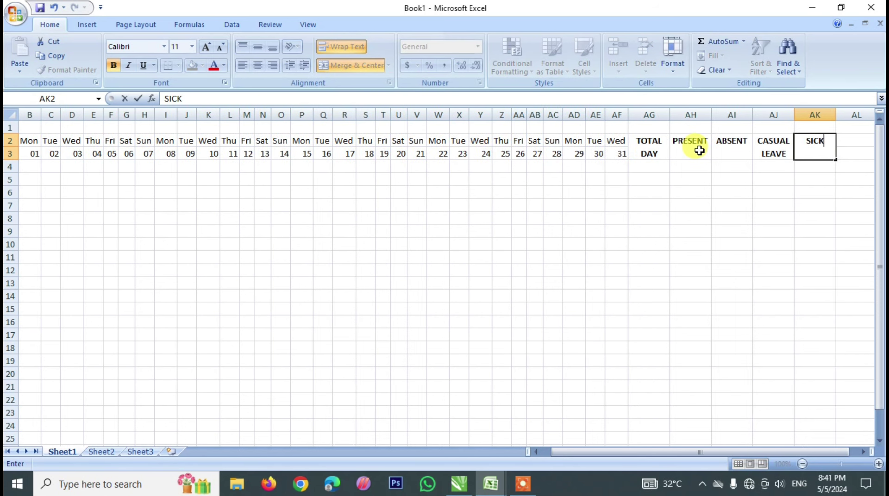
text( LEAVE)
key(Tab)
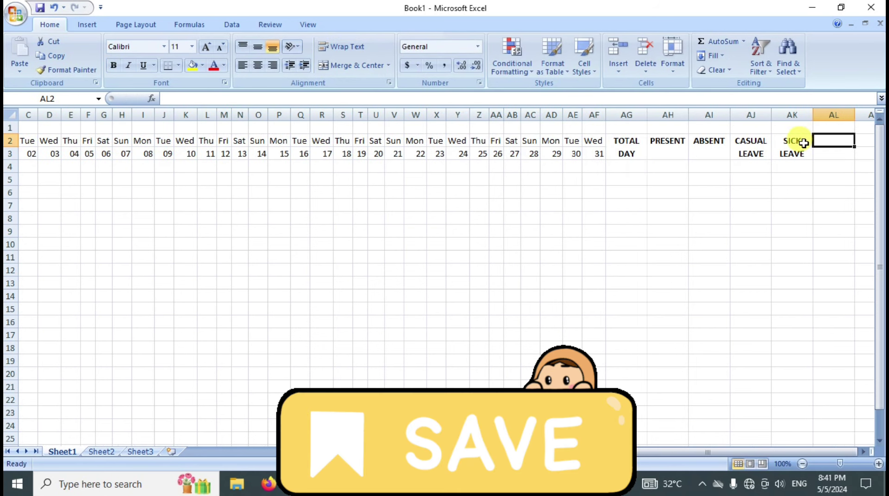
Copy the SICK LEAVE header format to AL2 and enter HALF DAY there
click(792, 143)
click(78, 69)
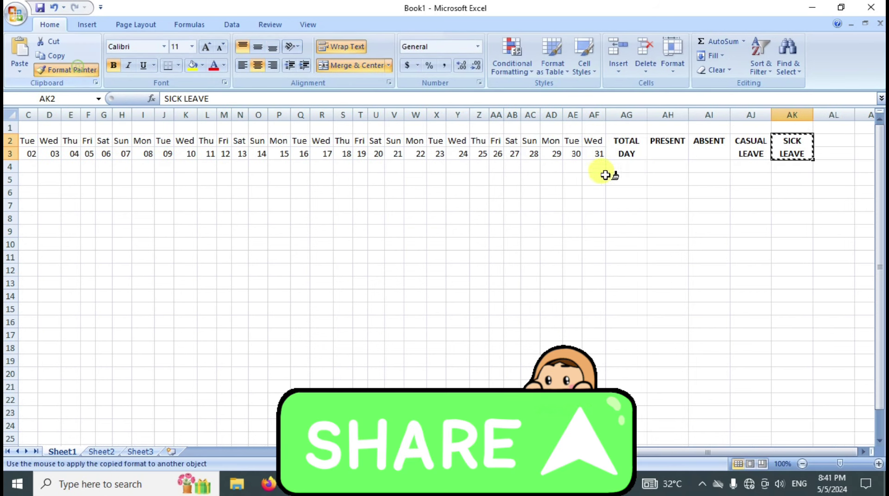
click(836, 146)
text(HALF DAY)
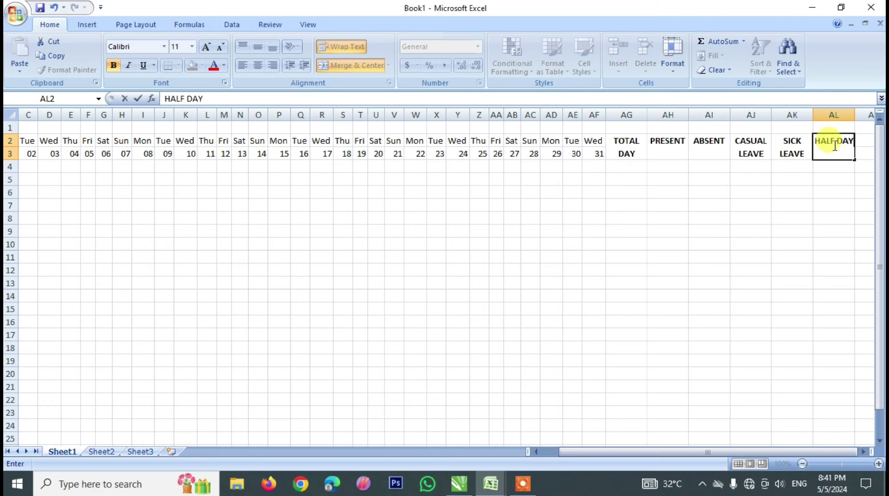
key(Return)
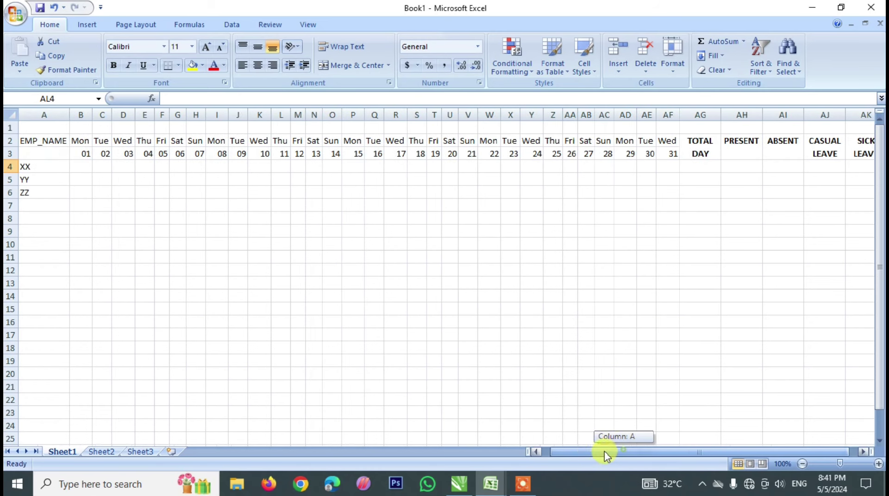
Scroll back toward column A and zoom the sheet to 85%
drag(624, 456, 605, 452)
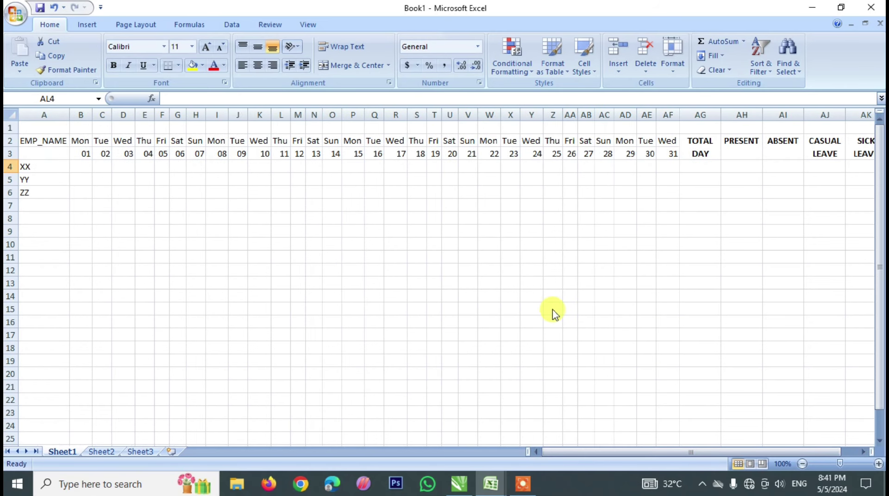
scroll(554, 314, down, 1)
click(493, 277)
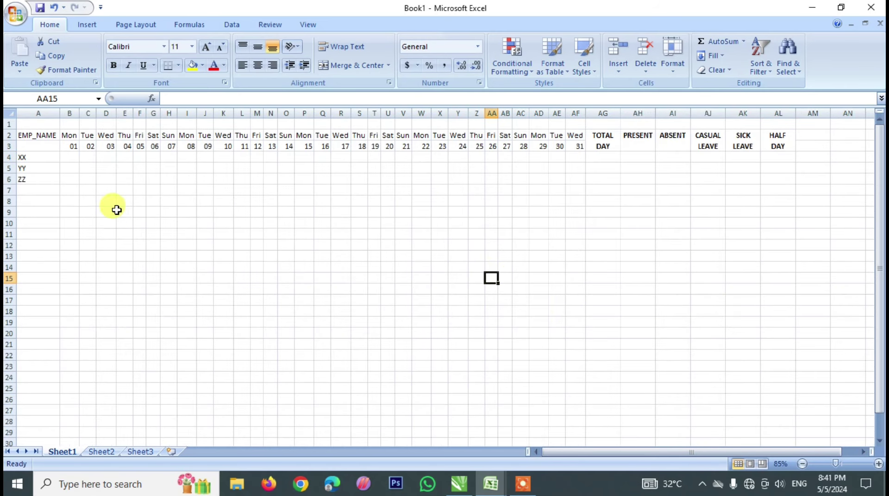
click(76, 159)
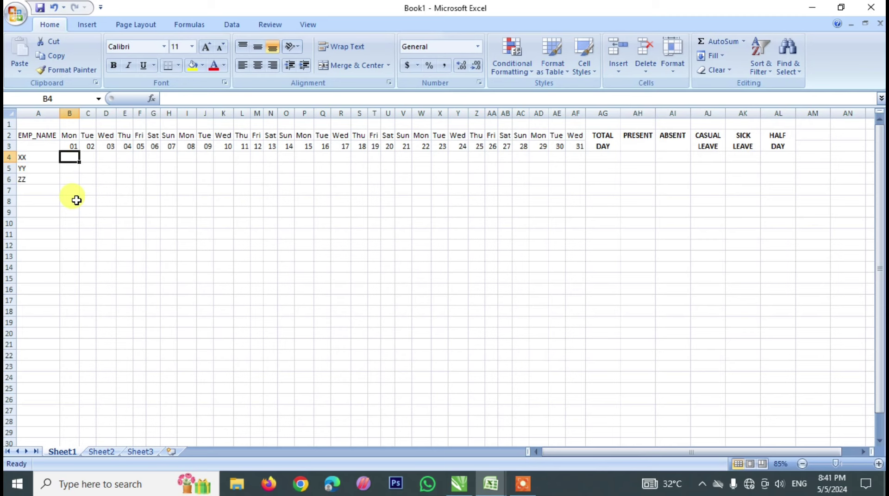
Enter XX's codes for days 01–15 in B4:P4, using P, A, HD, SL and CL
text(P)
key(Tab)
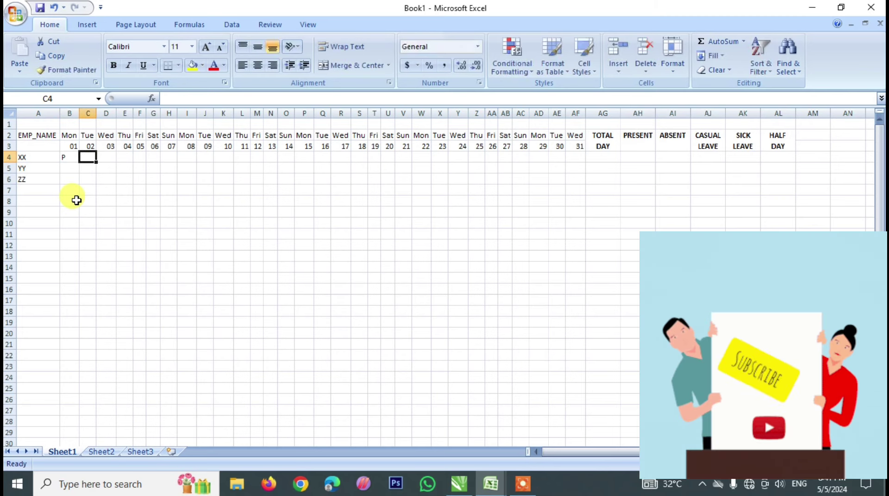
text(A)
key(Tab)
text(HD)
key(Tab)
text(P)
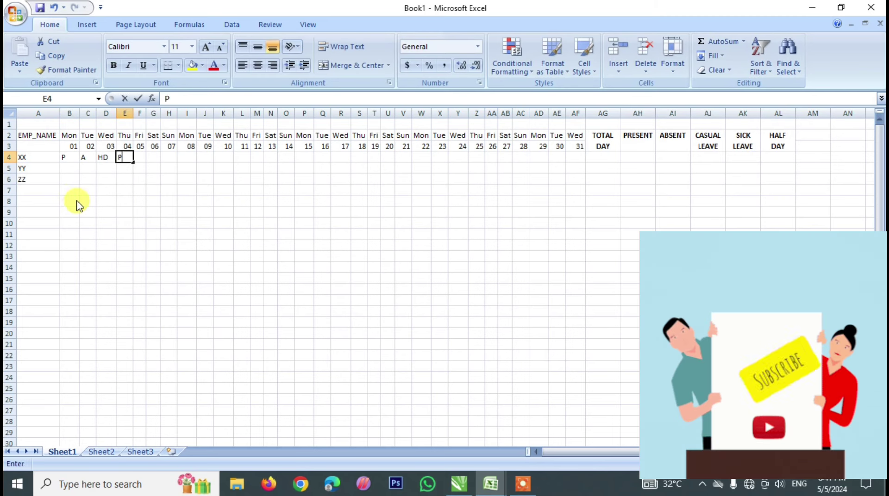
key(Tab)
text(P)
key(Tab)
key(Tab)
text(P)
key(Tab)
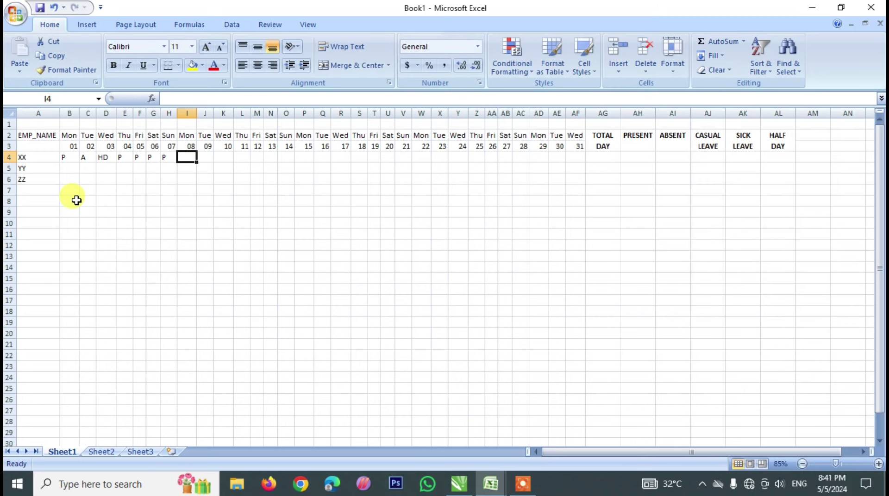
text(SL)
key(Tab)
text(CL)
key(Tab)
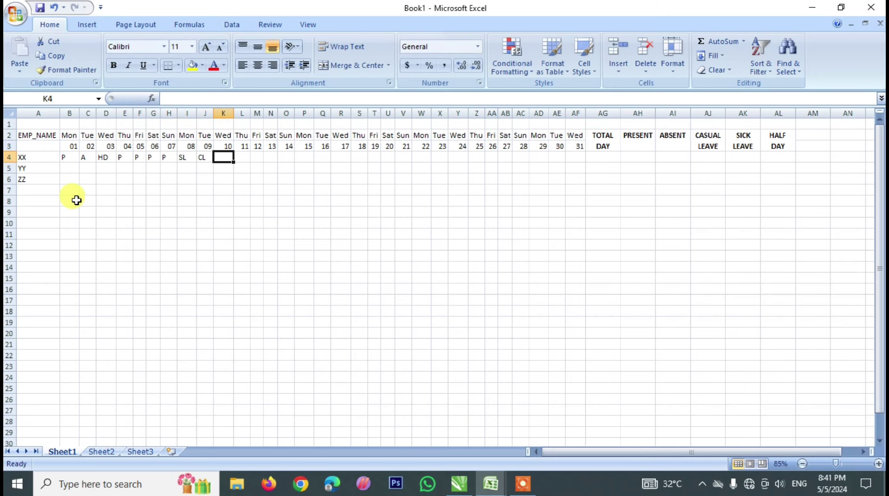
text(P)
key(Tab)
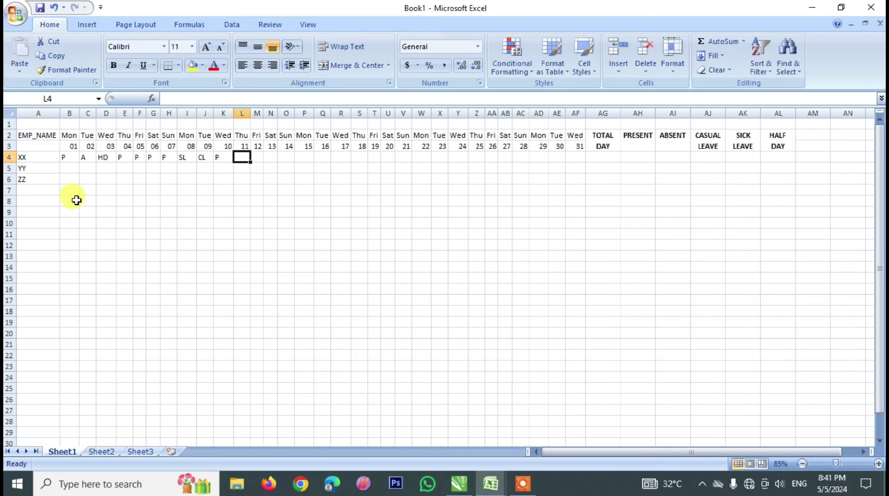
text(SL)
key(Tab)
text(P)
key(Tab)
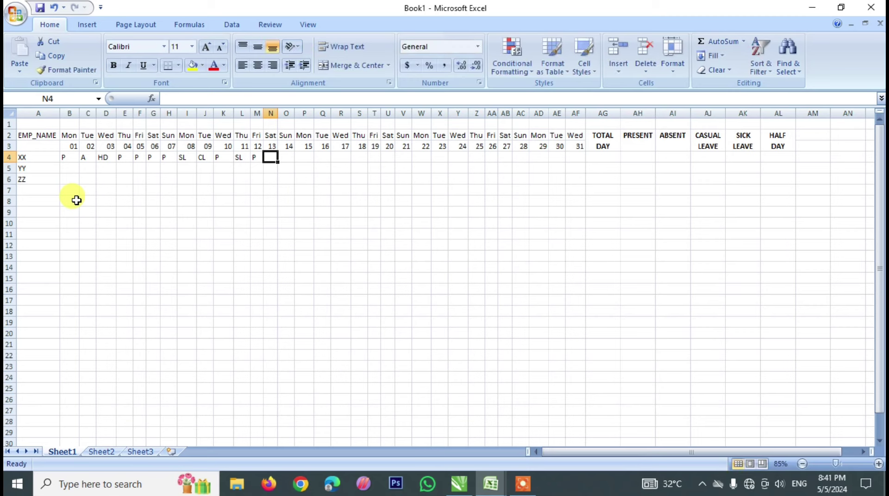
text(SL)
key(Tab)
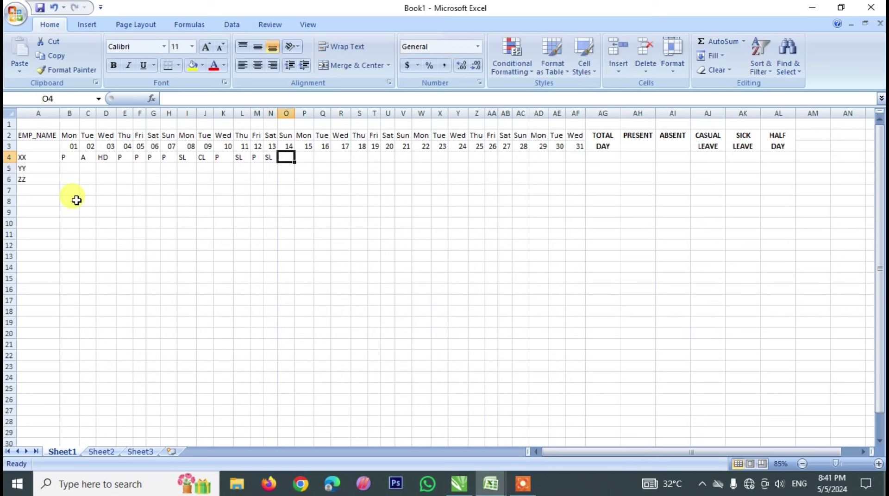
text(P)
key(Tab)
text(P)
key(Tab)
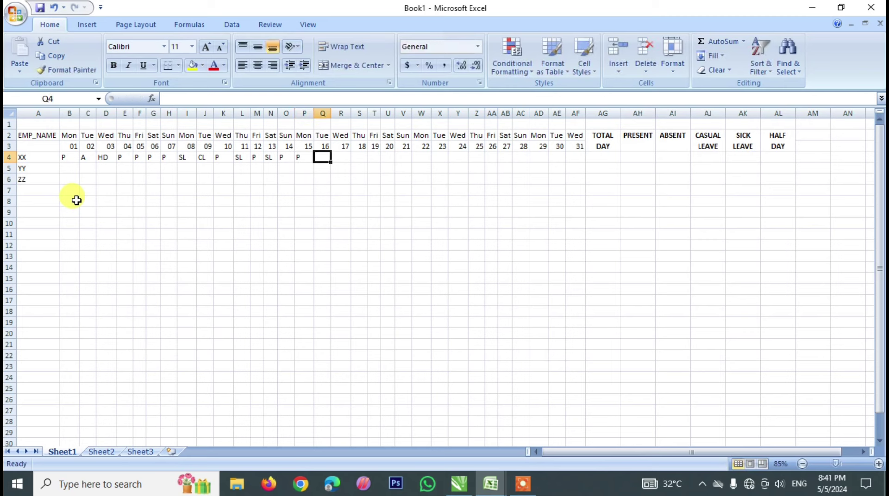
Enter XX's codes for days 16–31 in Q4:AF4, correcting the mistyped PA in V4 to P
text(A)
key(Tab)
text(A)
key(Tab)
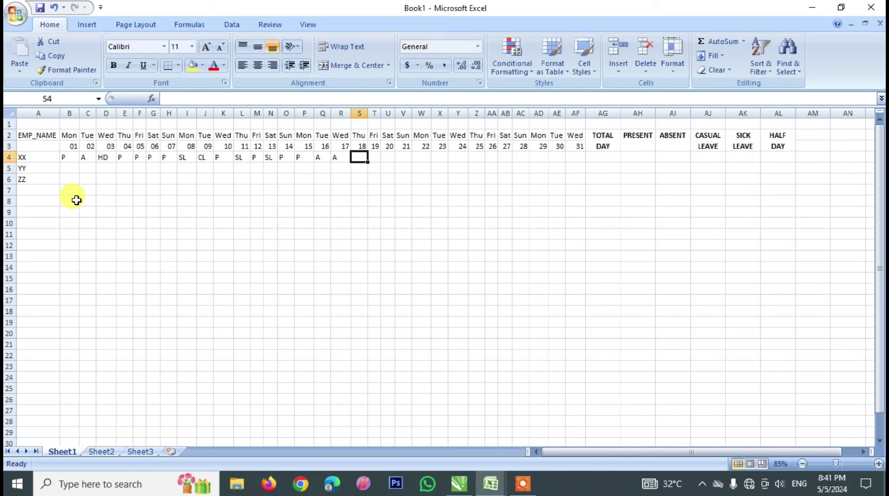
text(HD)
key(Tab)
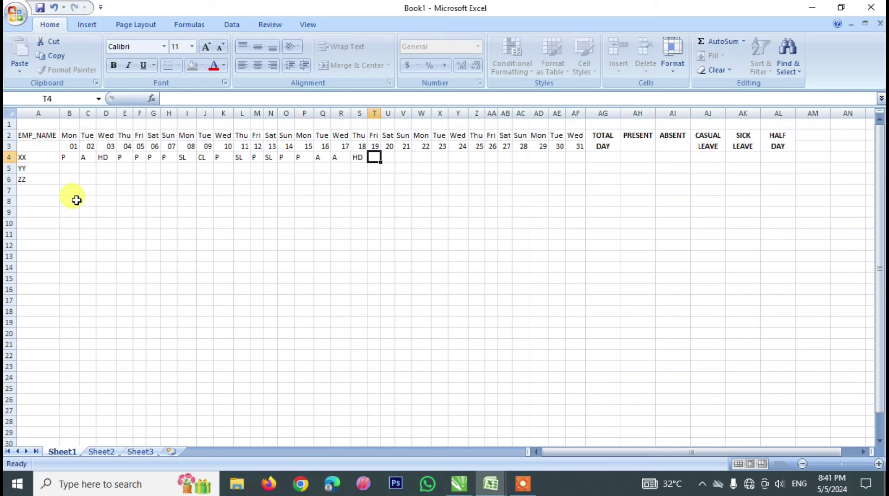
text(P)
key(Tab)
text(A)
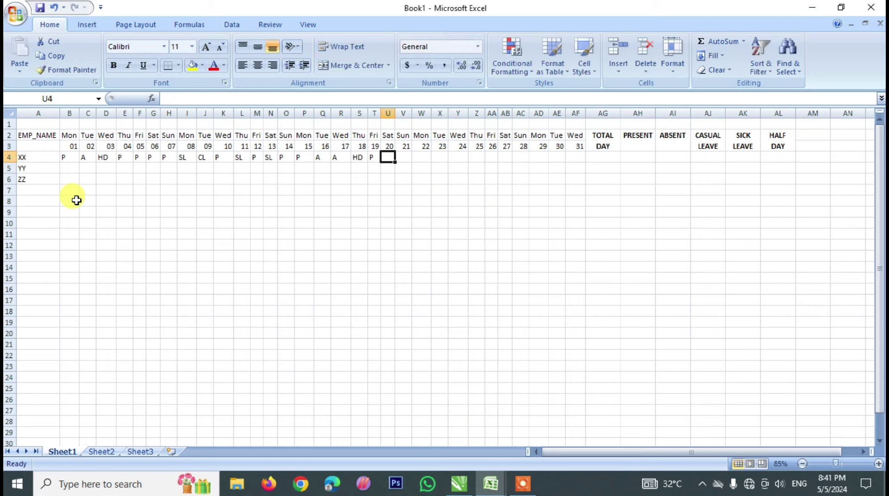
key(Tab)
text(PA)
key(Tab)
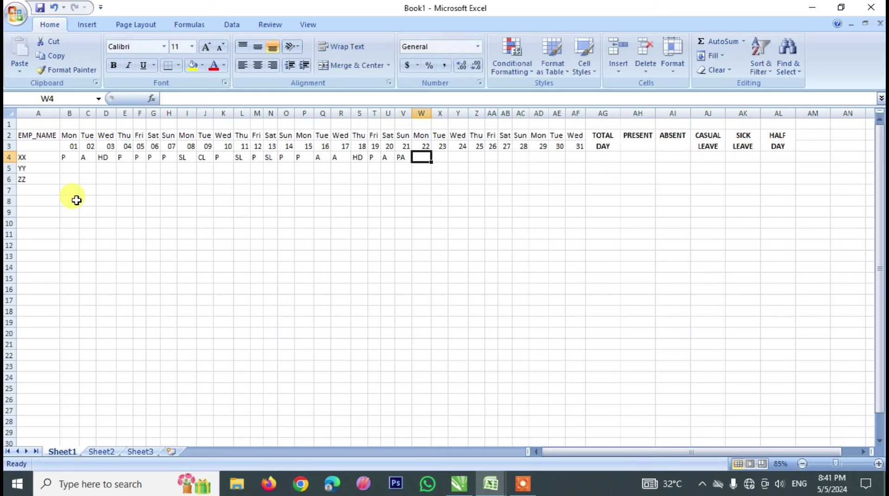
key(shift+Tab)
text(P)
key(Tab)
text(SL)
key(Tab)
text(HD)
key(Tab)
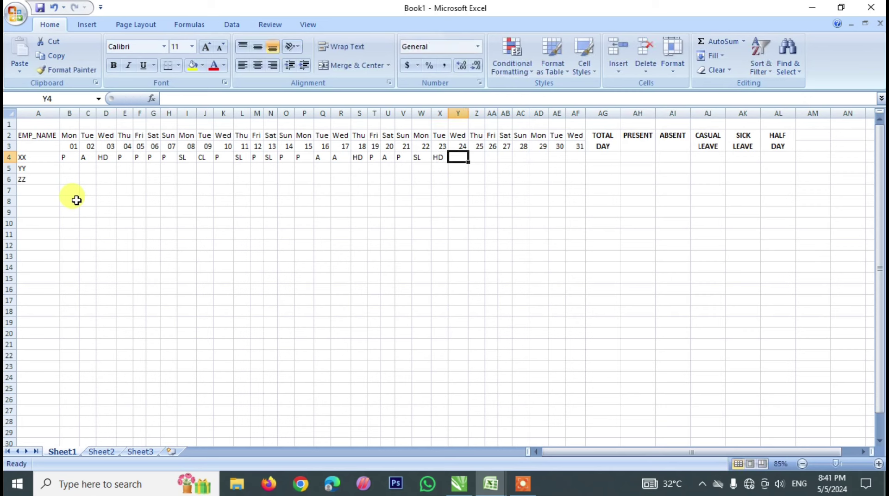
text(P)
key(Tab)
text(SL)
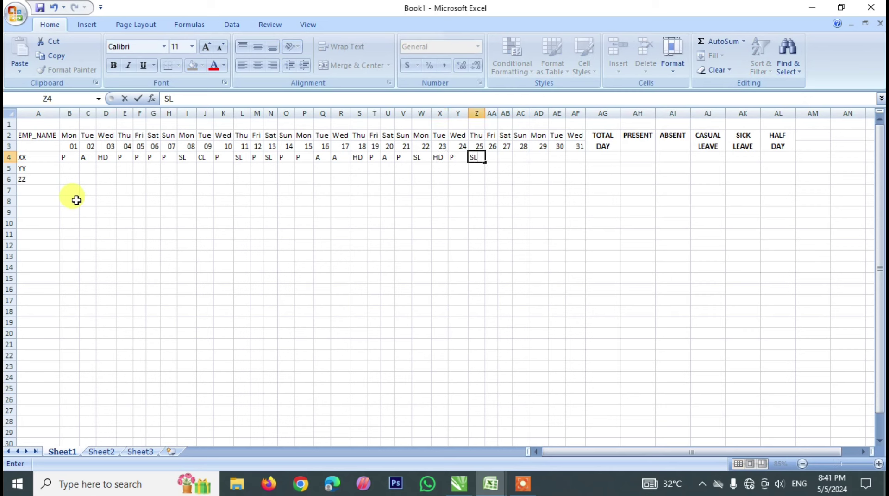
key(Tab)
text(CL)
key(Tab)
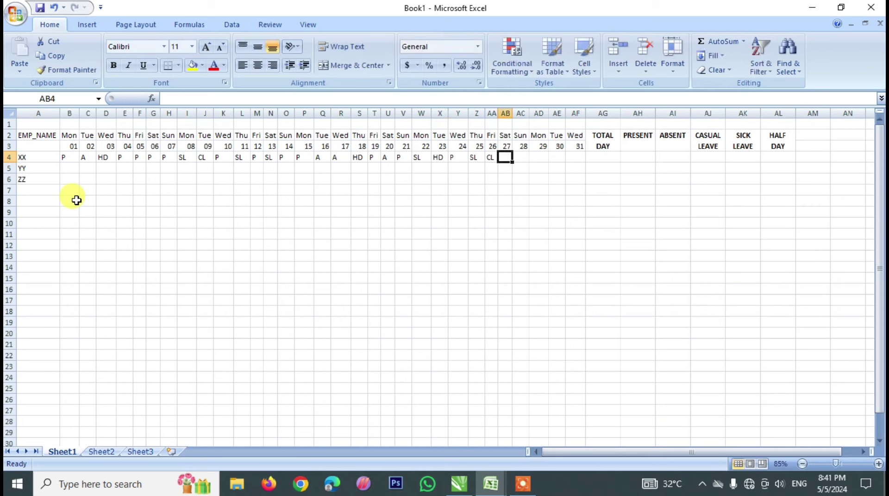
text(p)
key(Tab)
text(sl)
key(Tab)
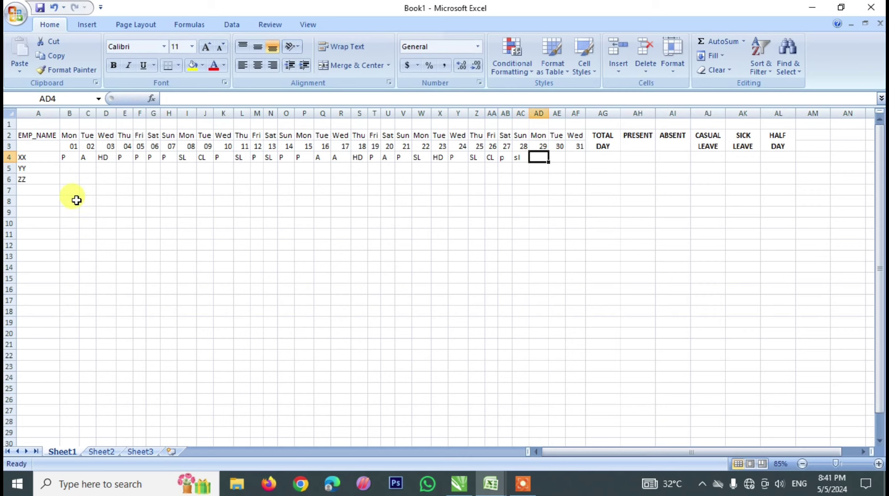
text(a)
key(Tab)
text(p)
key(Tab)
text(p)
key(Tab)
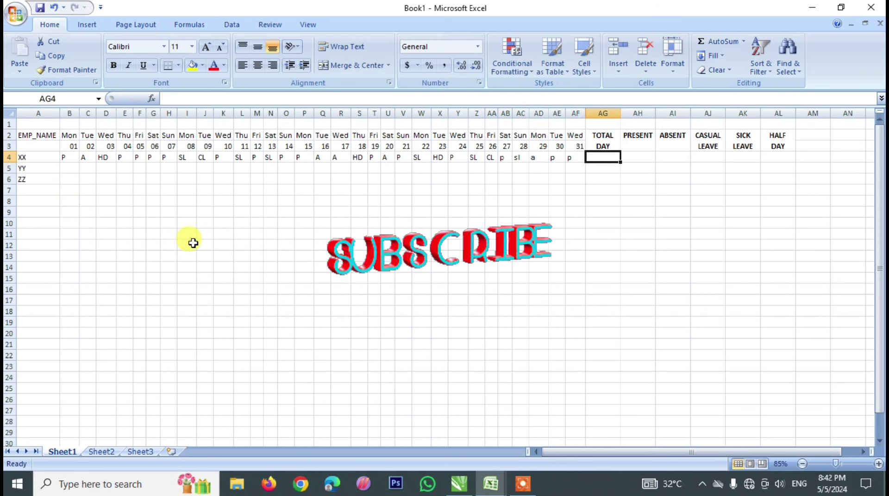
Re-enter the lowercase codes from AB4 onward in uppercase, then return to cell A1
click(503, 160)
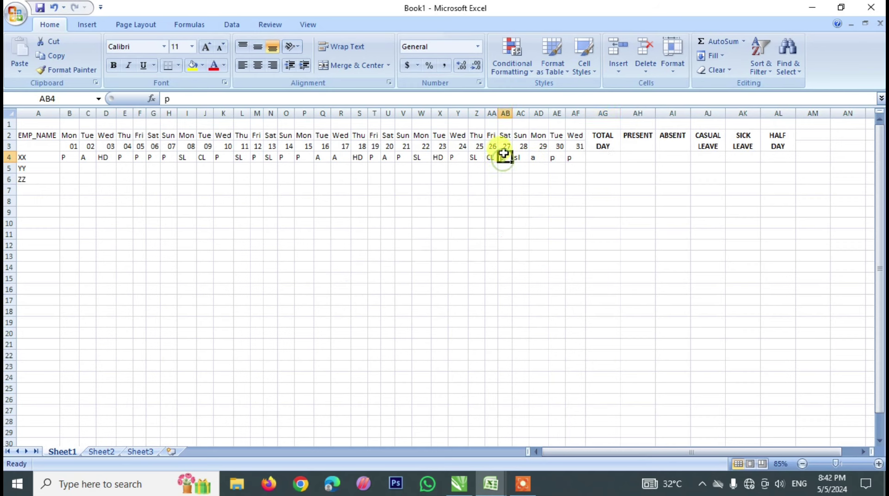
text(P)
key(Tab)
text(P)
key(Tab)
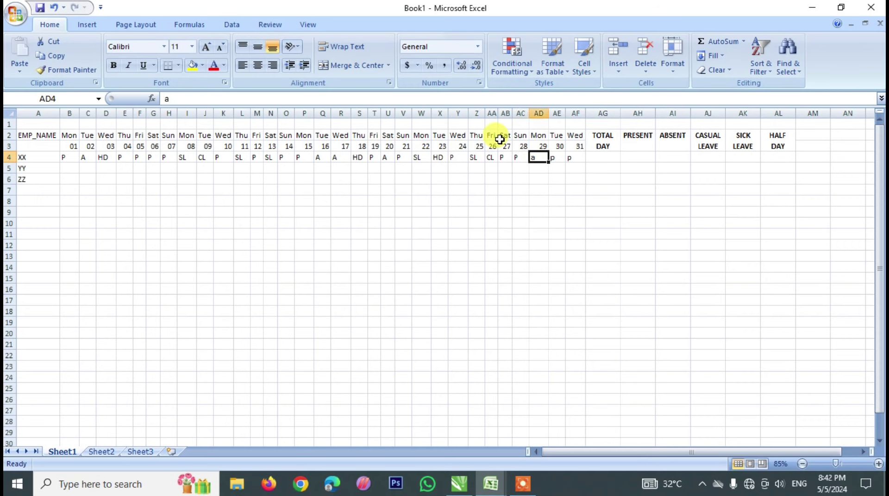
key(Tab)
key(Tab)
text(SK)
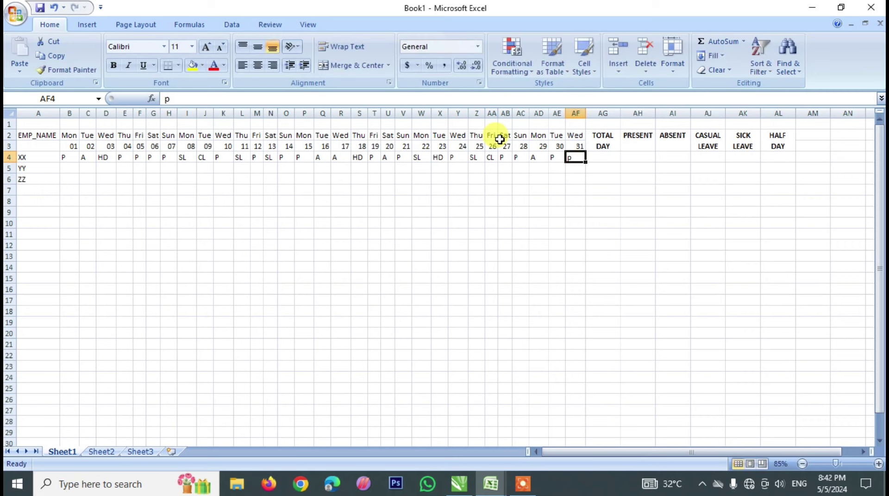
text(L)
key(Tab)
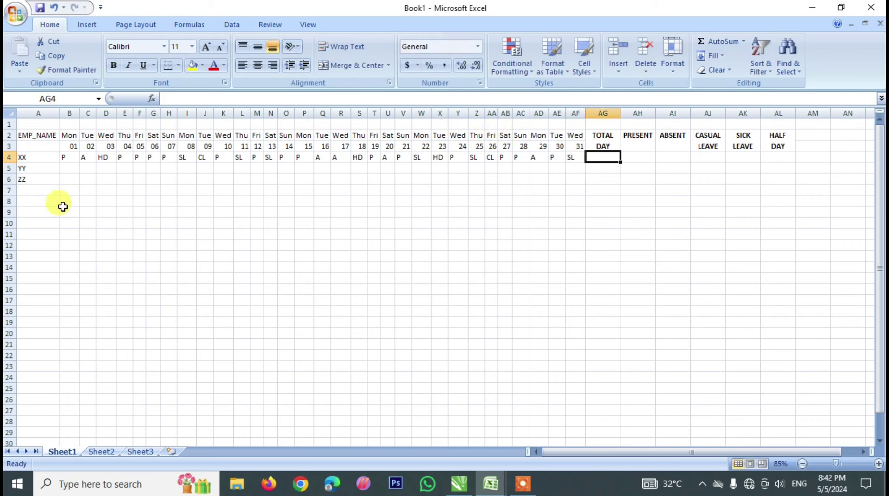
click(40, 124)
scroll(41, 123, down, 1)
scroll(41, 123, up, 1)
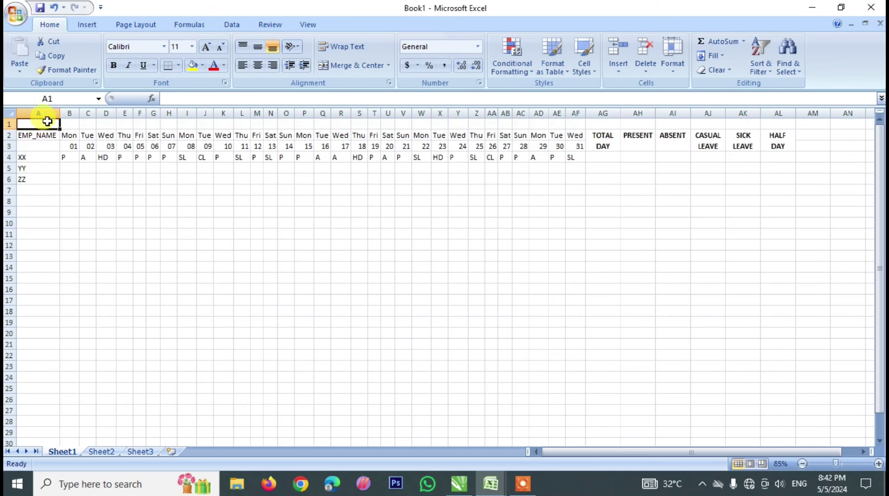
Insert three entire rows at A1:A3 above the attendance table
drag(47, 121, 50, 144)
right_click(50, 143)
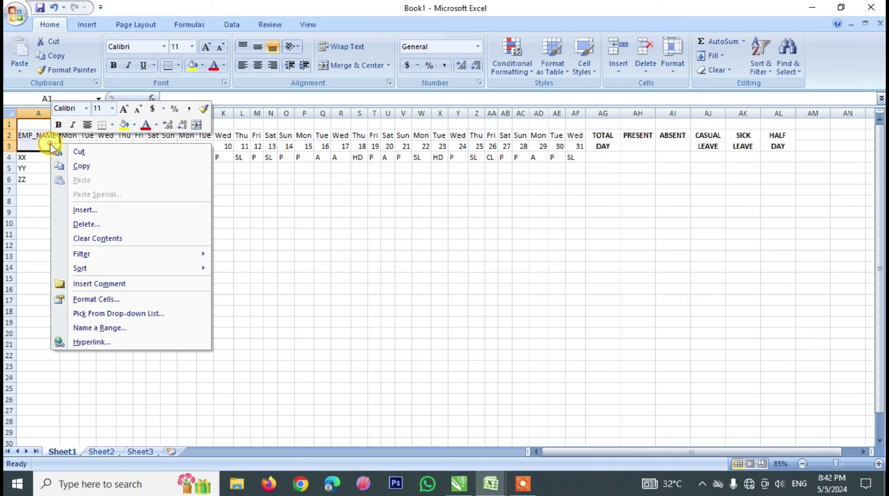
click(83, 209)
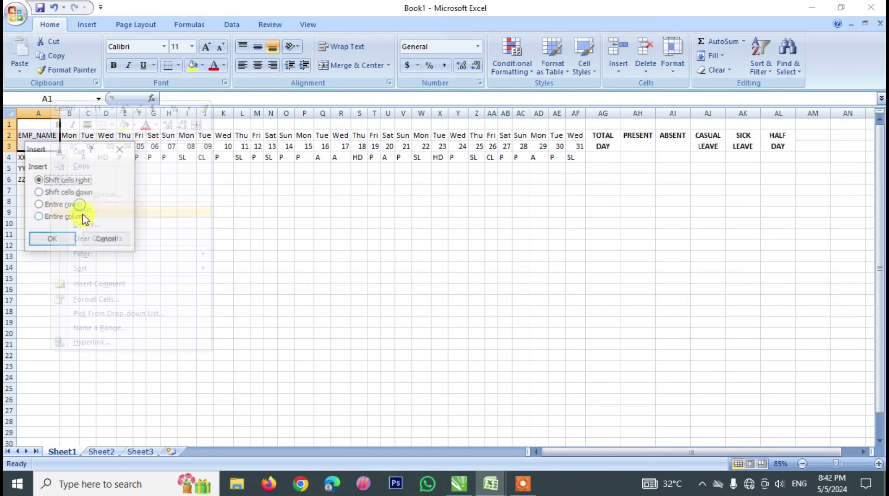
click(59, 205)
click(54, 240)
click(257, 245)
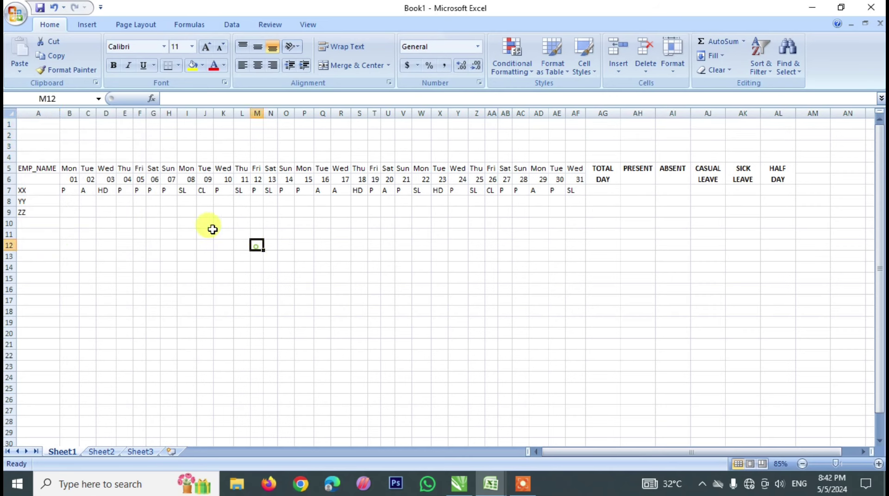
Select B4:AF4 above the day names, then XX's codes in B7:AF7
click(70, 157)
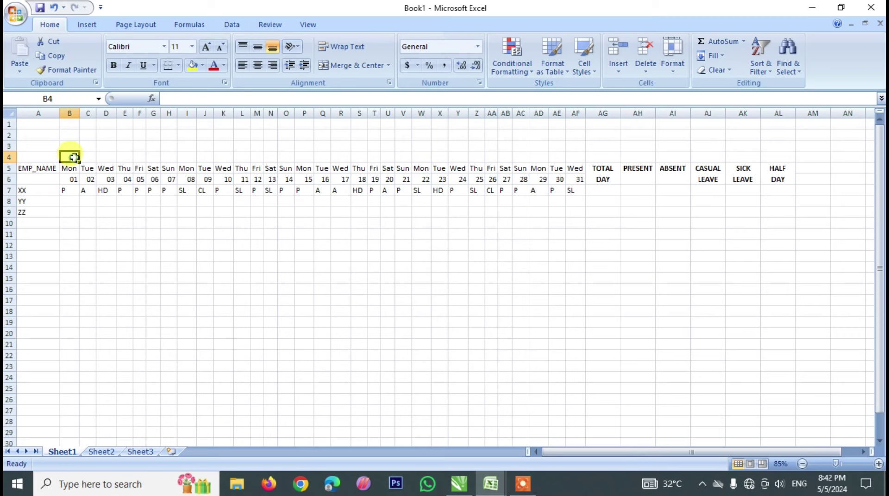
drag(74, 158, 566, 159)
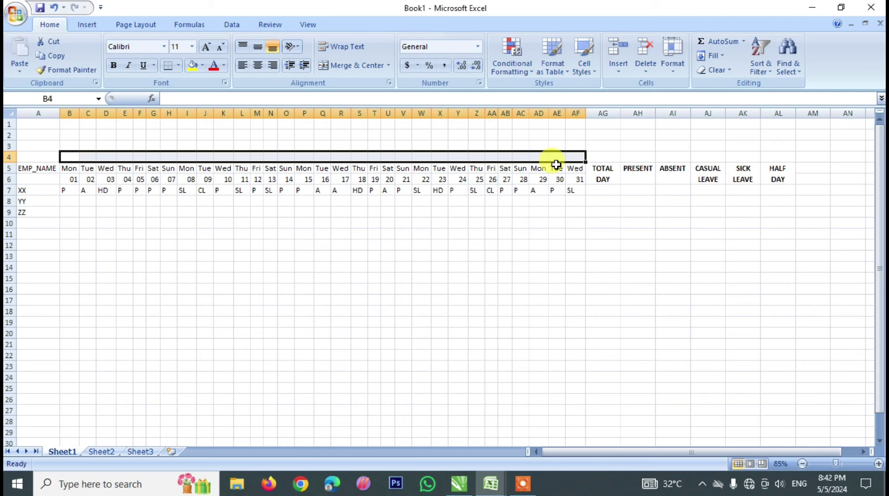
click(241, 254)
drag(69, 190, 576, 191)
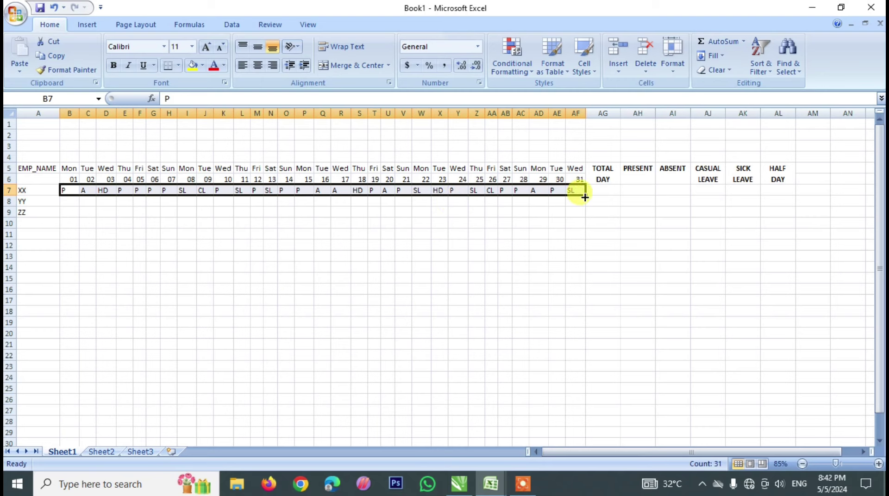
Fill XX's codes down into YY and ZZ's rows 8–9, and merge and center B4:AF4
drag(585, 197, 587, 213)
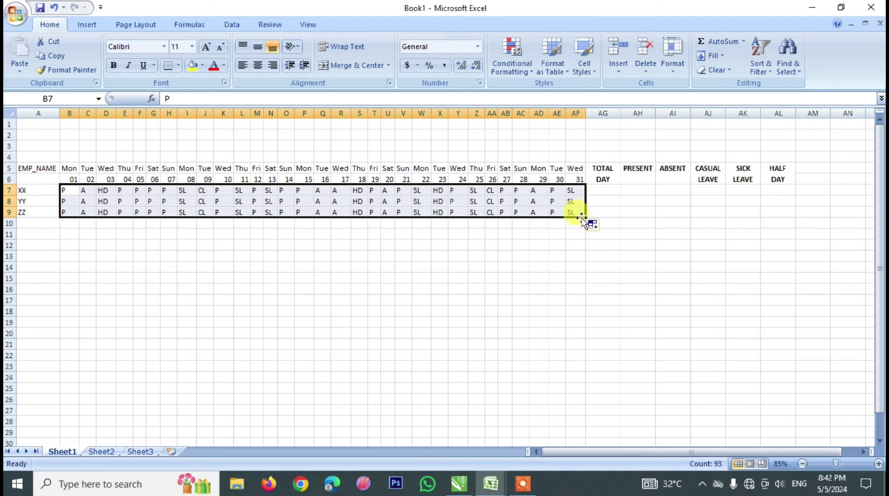
mouse_move(70, 157)
mouse_down()
mouse_move(322, 169)
mouse_move(577, 155)
mouse_up()
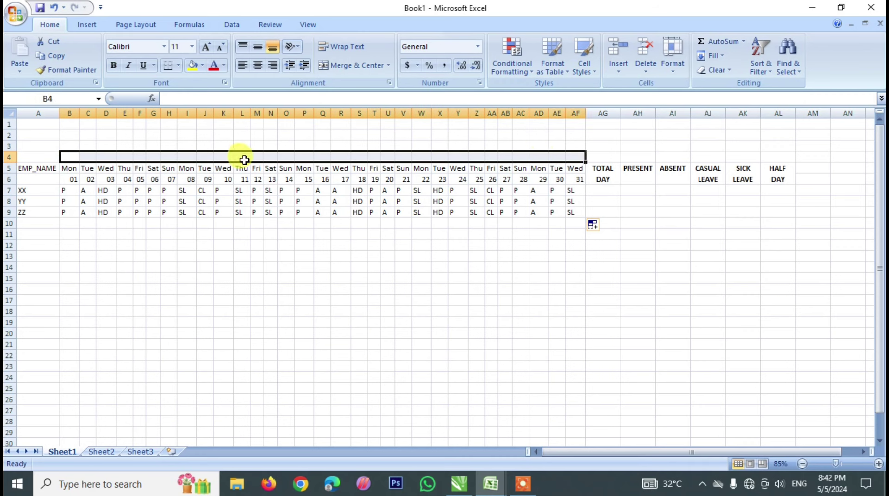
click(341, 71)
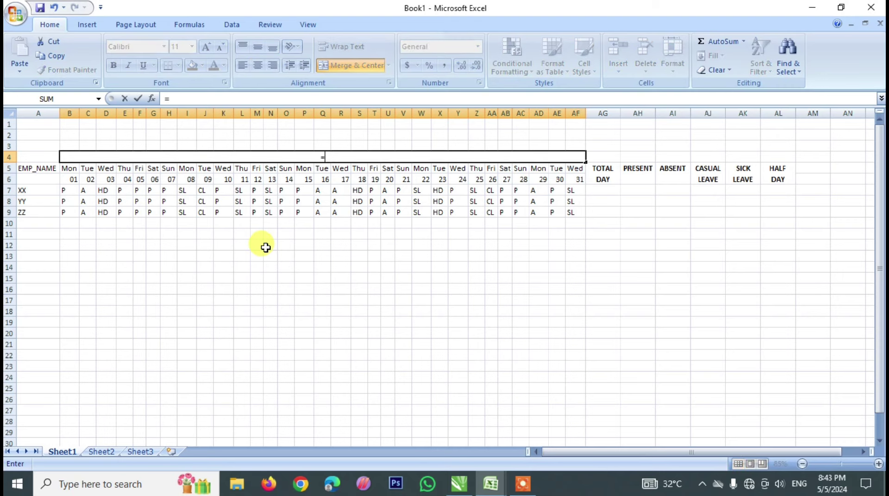
Enter =MAX(B6:AF6) in merged cell B4 so it shows 31
text(=MAX)
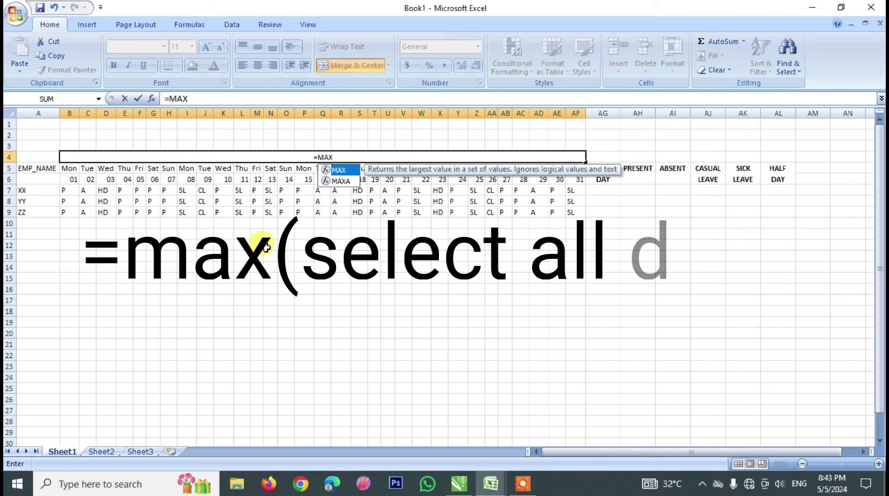
text(()
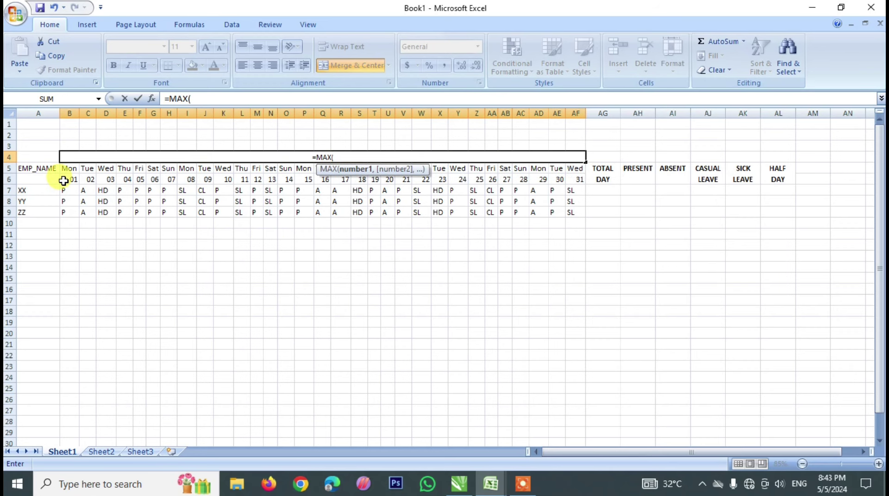
drag(65, 181, 578, 181)
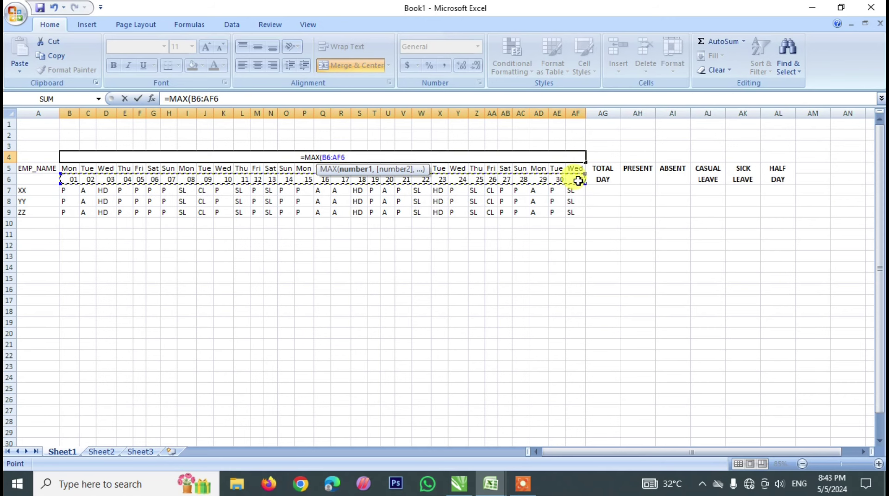
text())
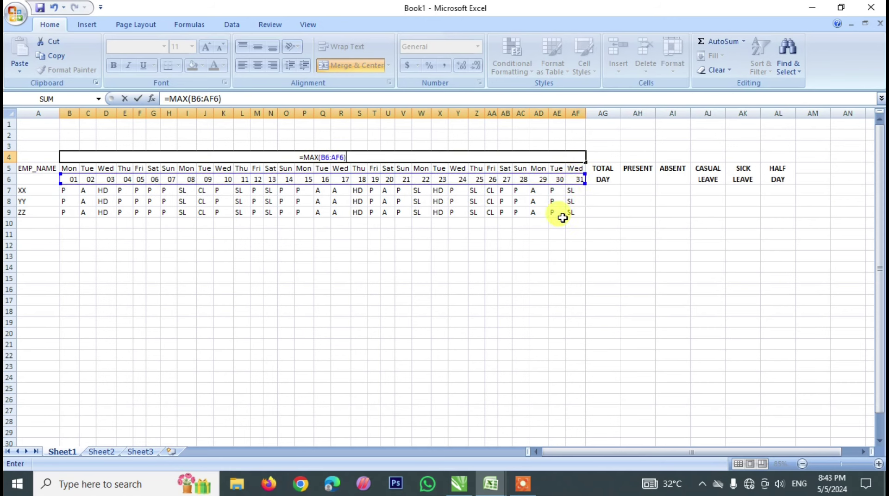
key(Return)
click(338, 158)
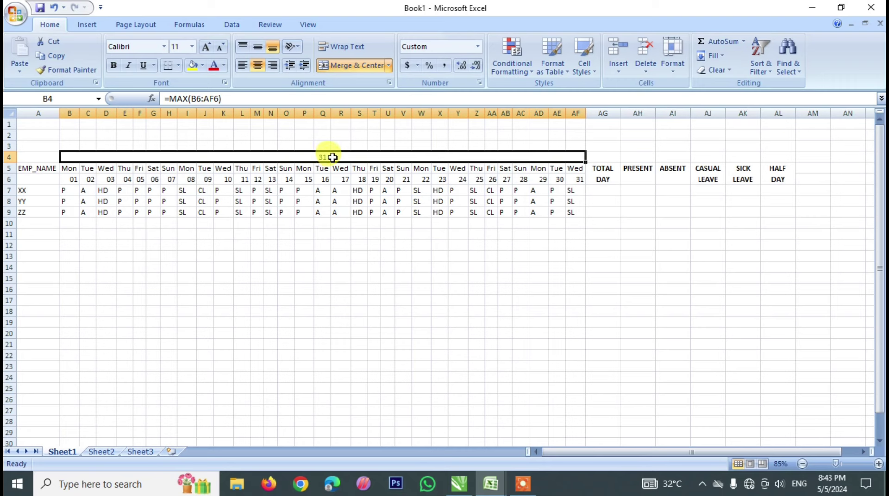
Give B4 the custom number format MMMM so it displays January
key(ctrl+1)
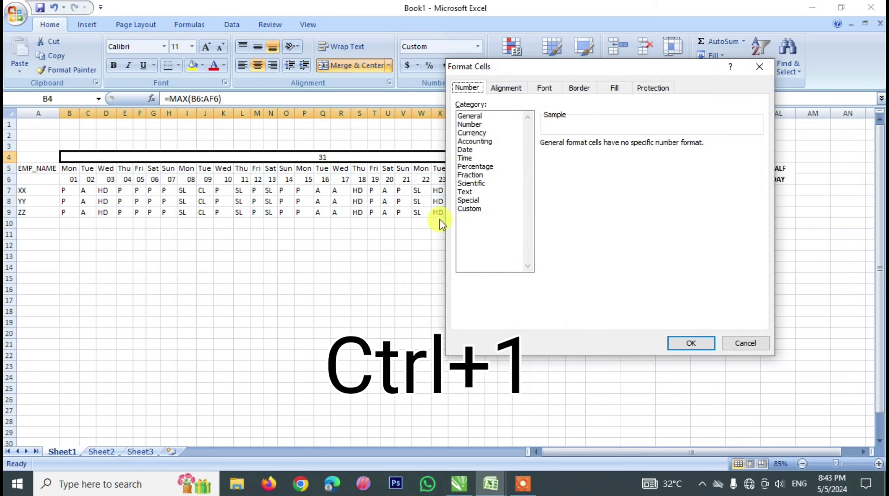
click(468, 209)
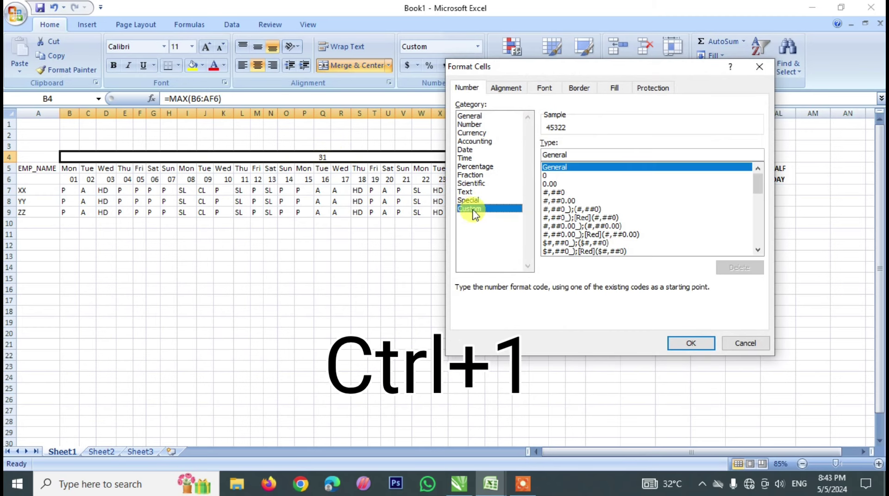
double_click(577, 155)
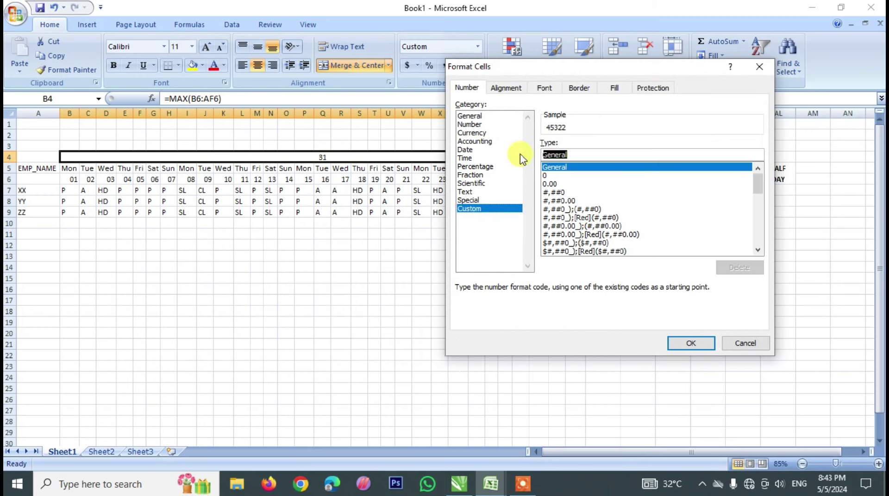
text(MMMM)
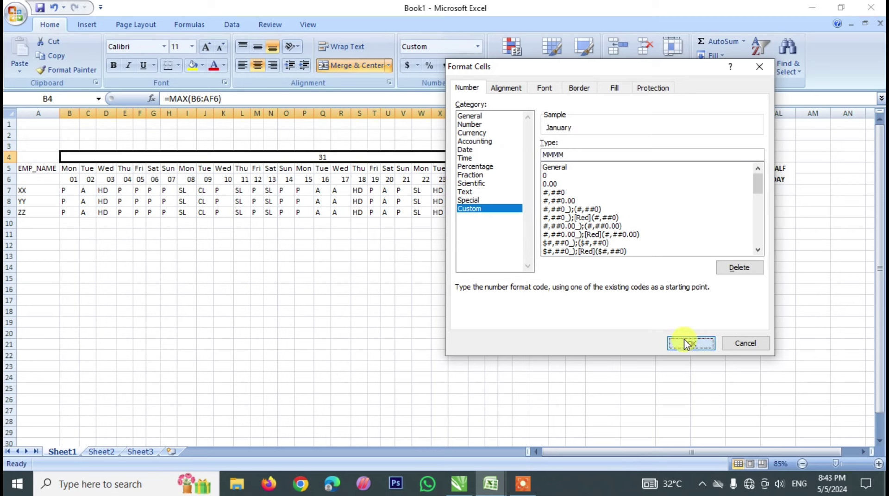
click(687, 344)
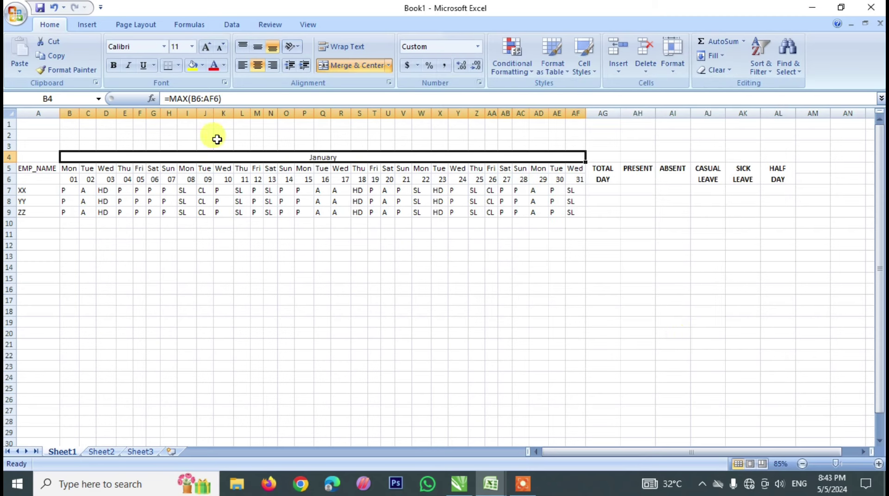
Make the January title bold, size 22, red text on a yellow fill
click(114, 65)
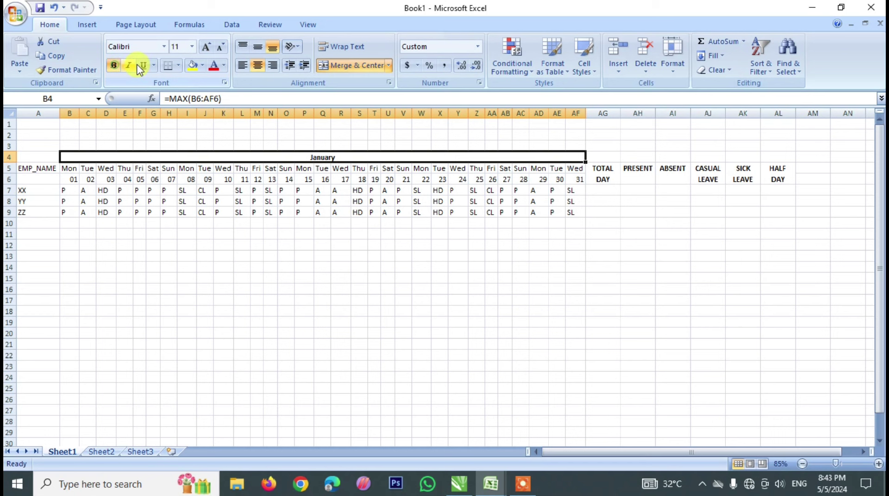
click(207, 47)
click(207, 47)
click(207, 47)
click(207, 47)
click(207, 47)
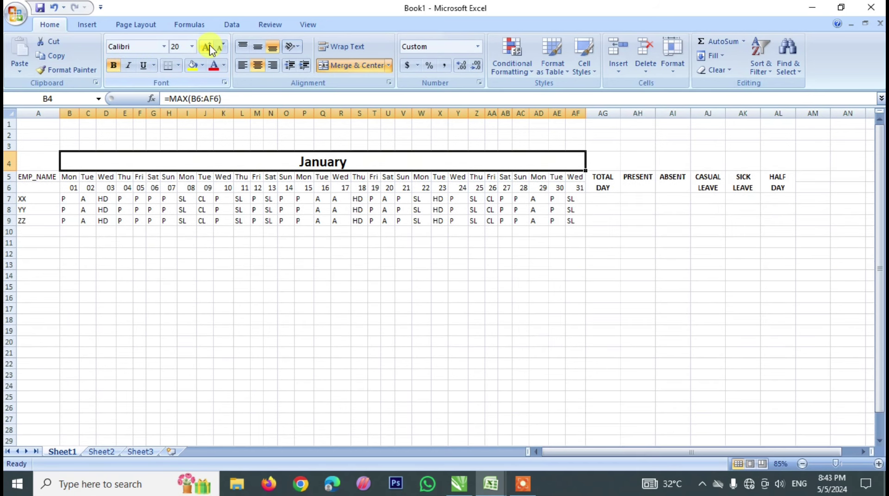
click(192, 65)
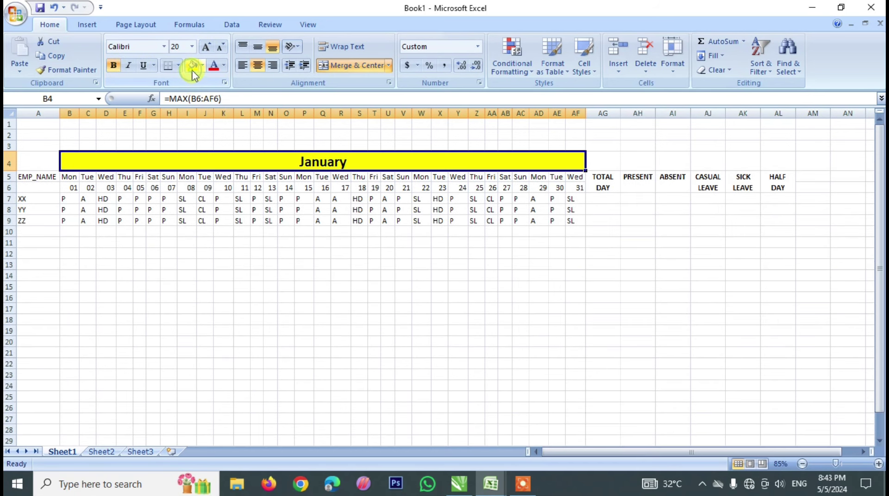
click(214, 65)
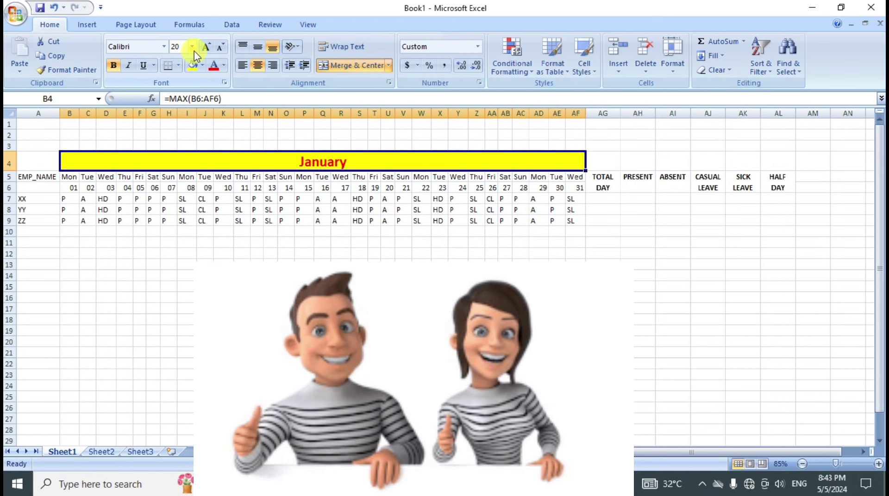
click(207, 46)
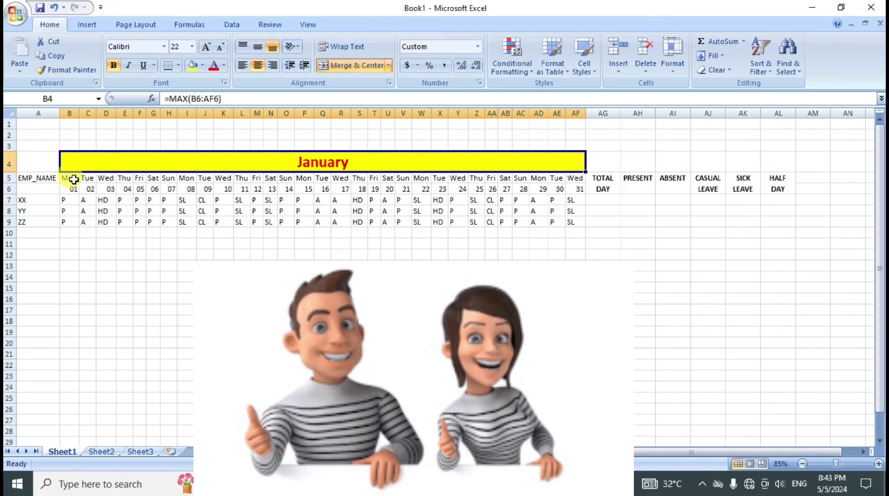
Make the day names in B5:AF5 bold, slightly larger, with a blue fill
drag(73, 179, 573, 179)
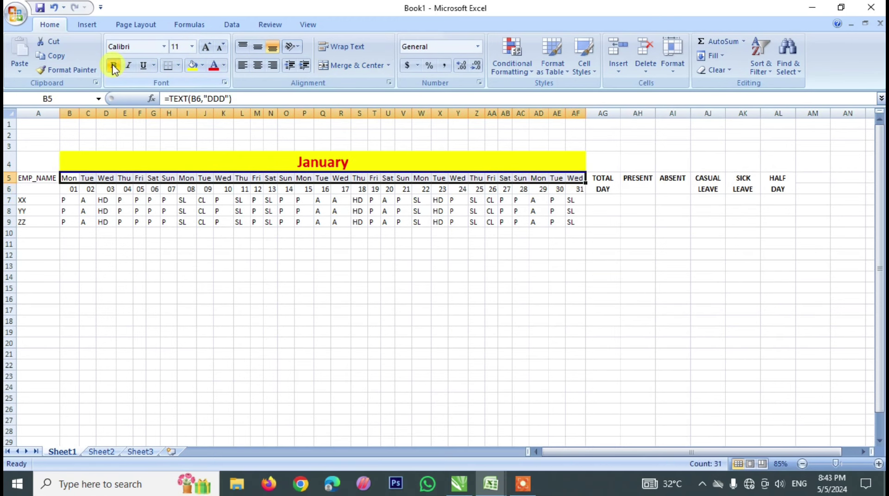
click(113, 66)
click(205, 47)
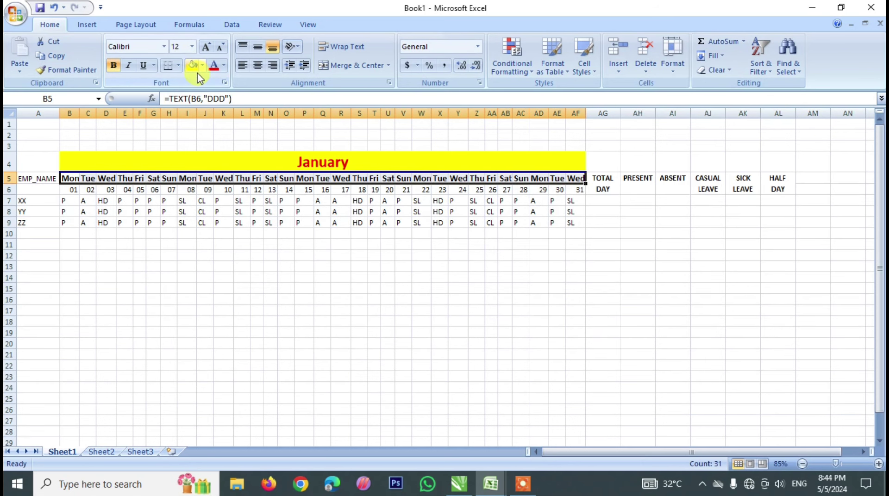
click(203, 66)
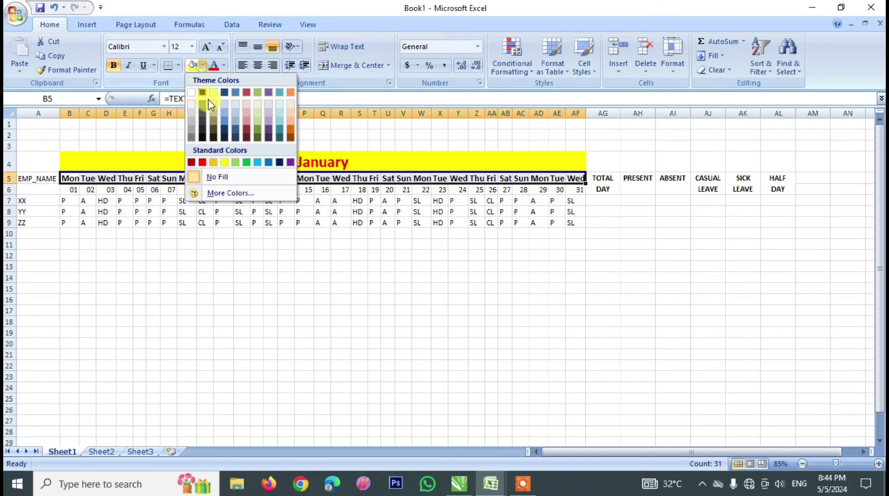
click(226, 118)
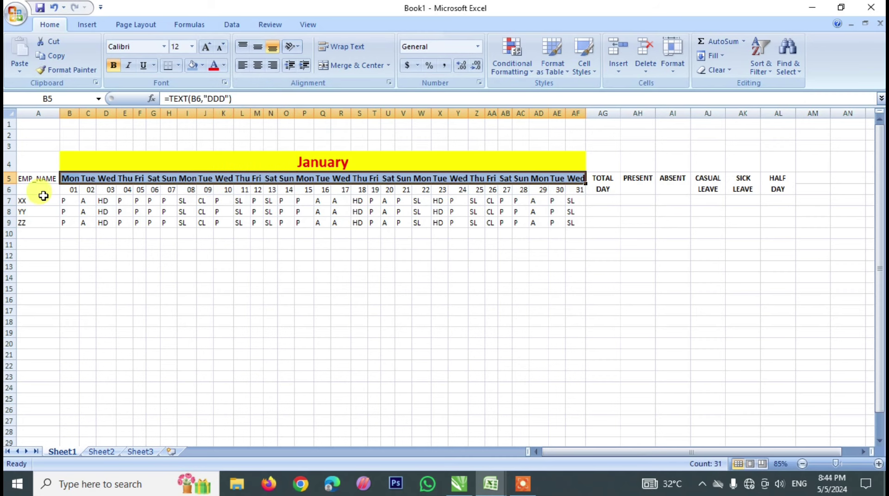
Give the date row B6:AF6 a dark red fill with bold white numbers
drag(69, 190, 579, 190)
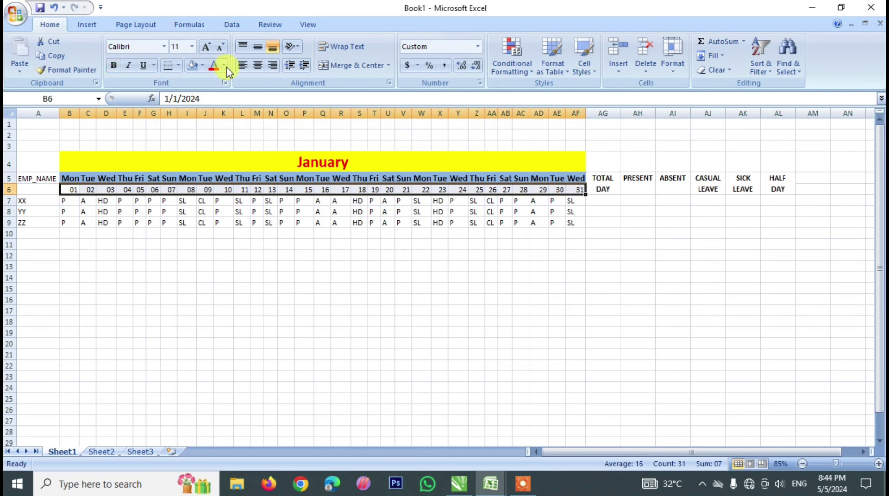
click(203, 65)
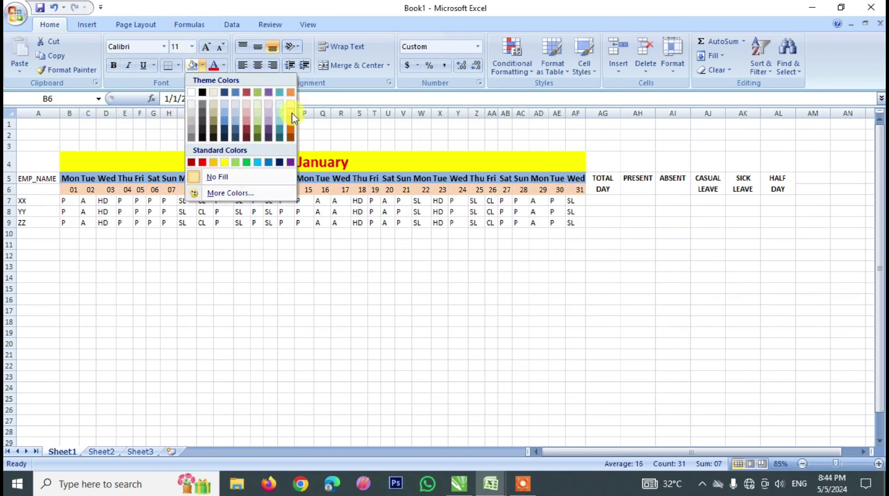
click(258, 133)
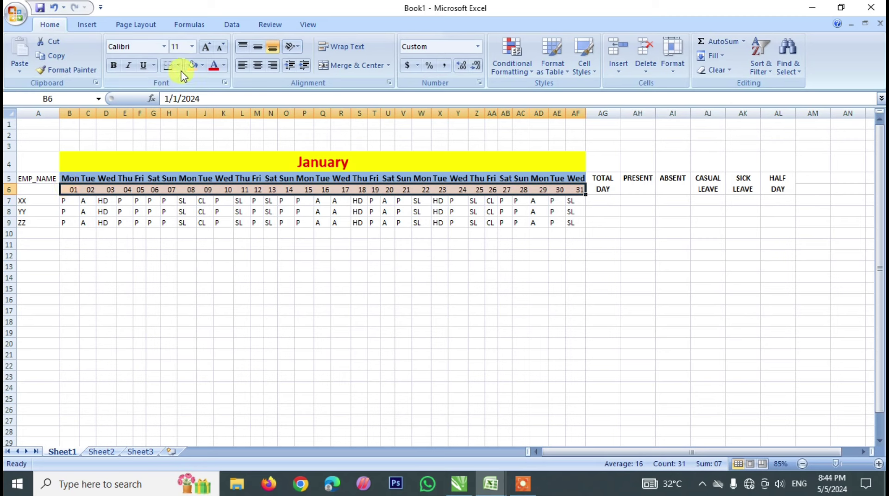
click(202, 65)
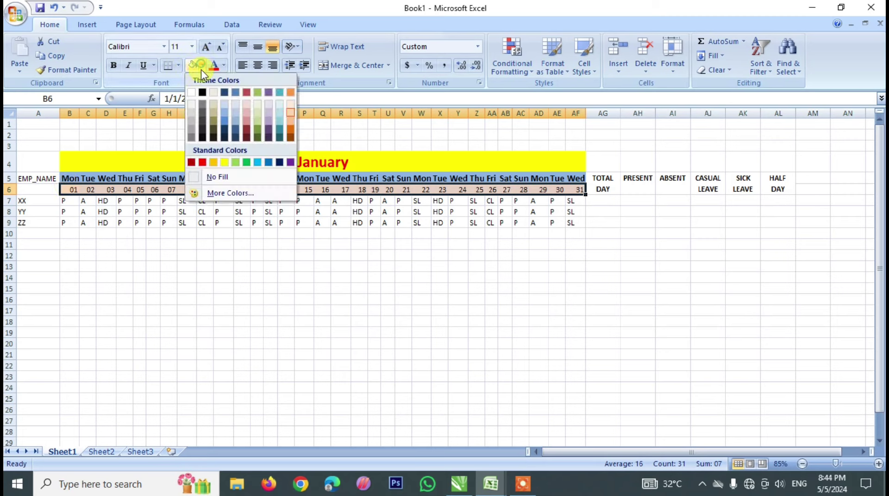
click(244, 136)
click(224, 65)
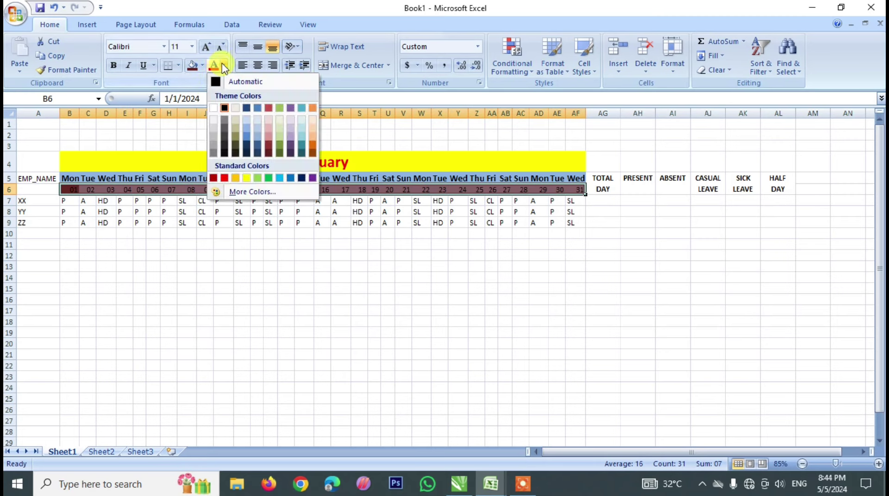
click(213, 108)
click(113, 65)
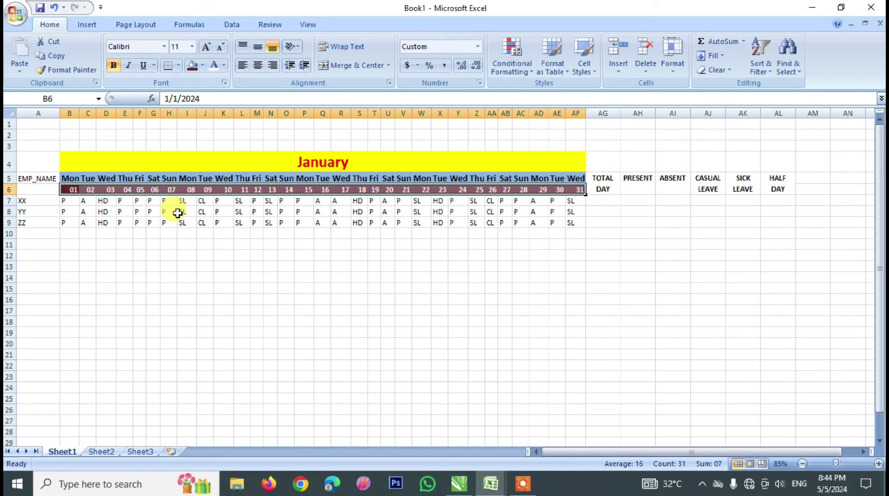
click(186, 225)
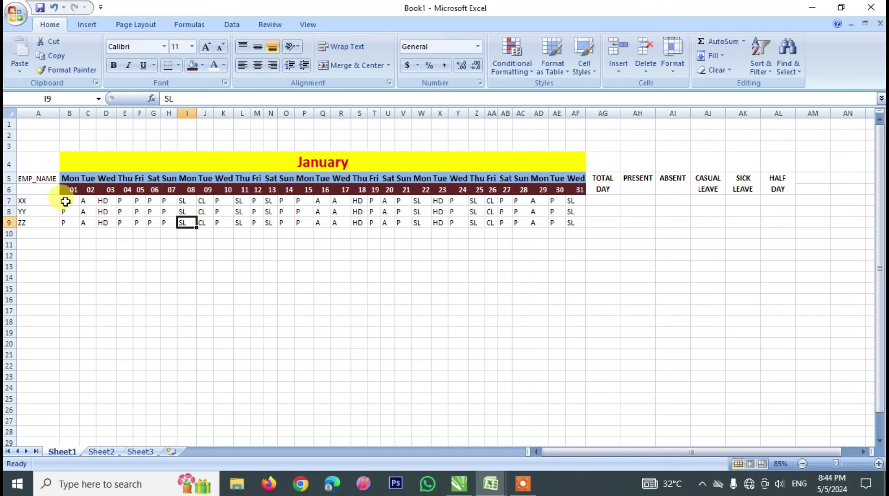
Apply All Borders to the whole January table B4:AF9
drag(65, 202, 576, 234)
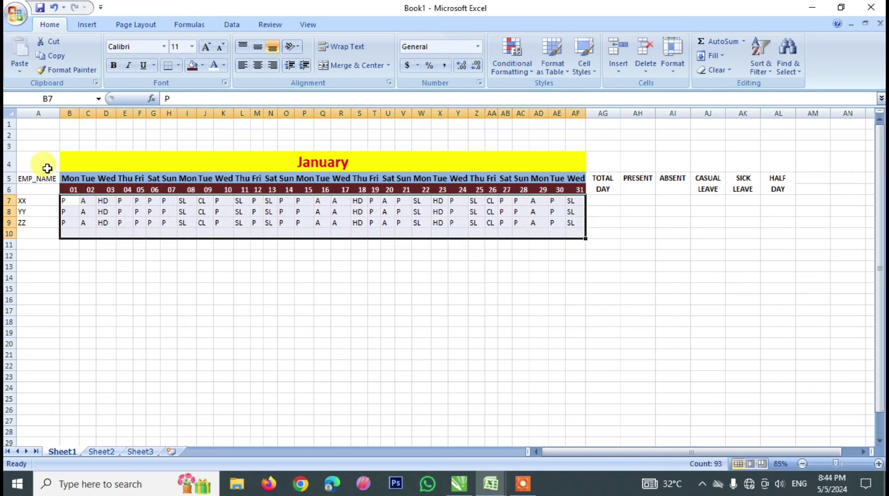
drag(47, 165, 700, 193)
click(576, 223)
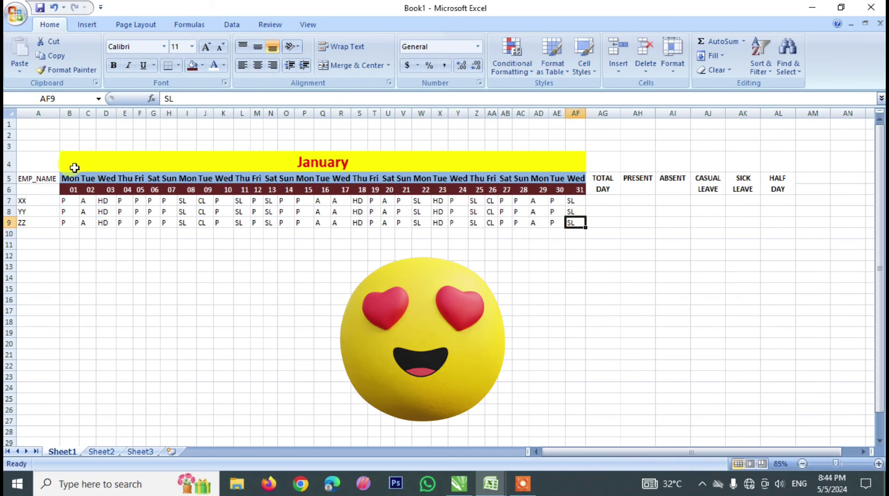
mouse_move(75, 167)
mouse_down()
mouse_move(418, 219)
mouse_move(528, 224)
mouse_up()
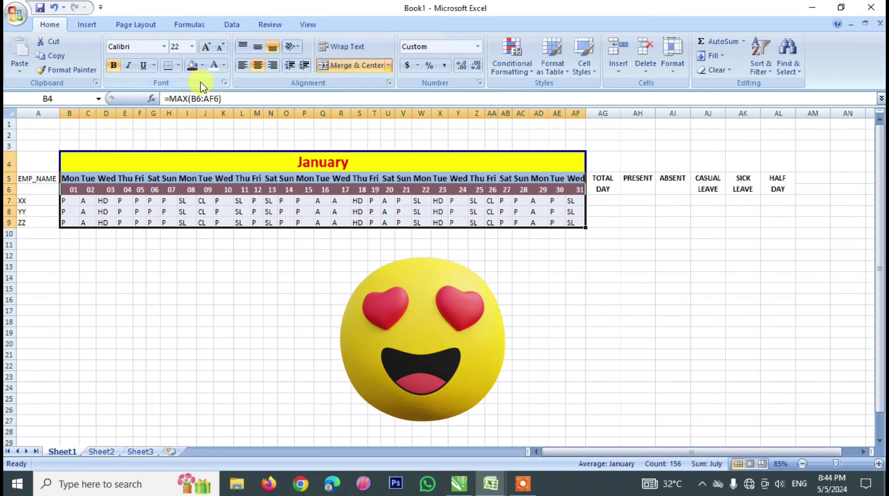
click(179, 66)
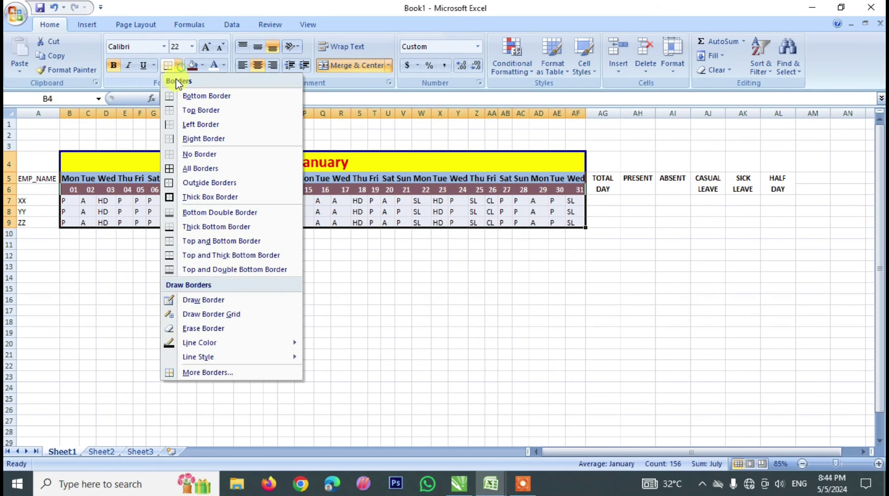
click(181, 168)
Apply All Borders to the TOTAL DAY–HALF DAY columns and the EMP_NAME column
drag(602, 180, 771, 222)
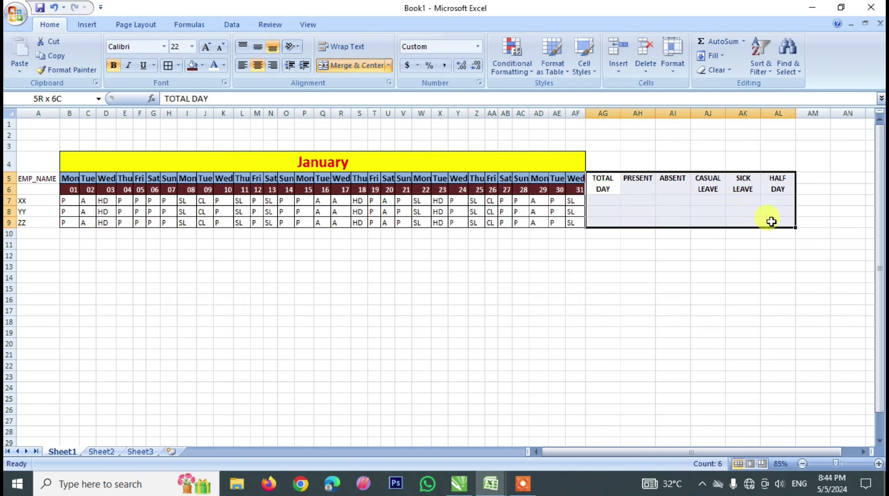
click(168, 65)
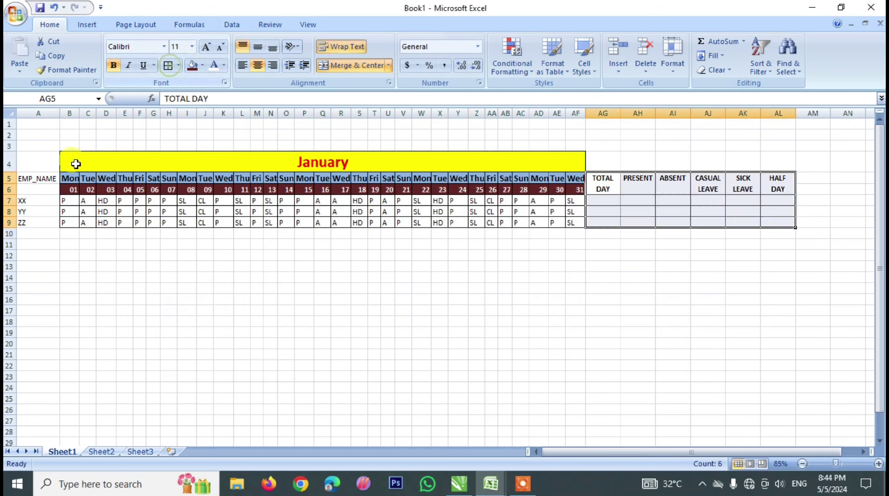
drag(39, 186, 41, 222)
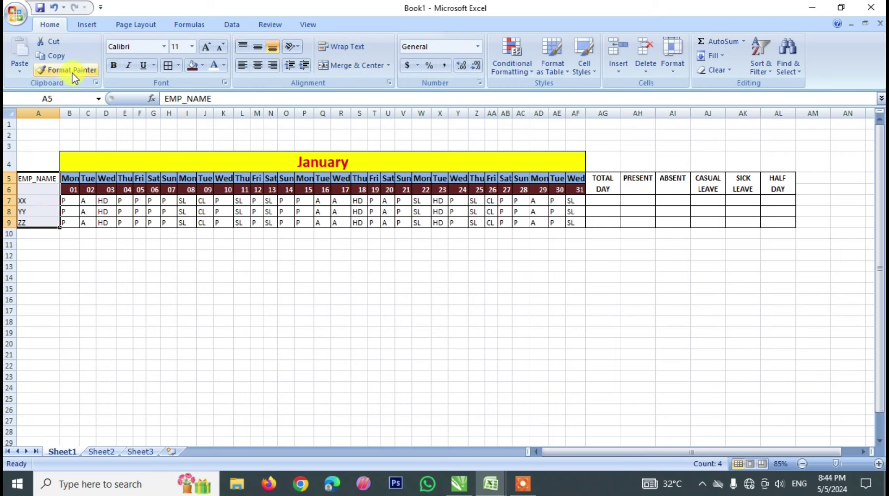
click(168, 65)
click(139, 201)
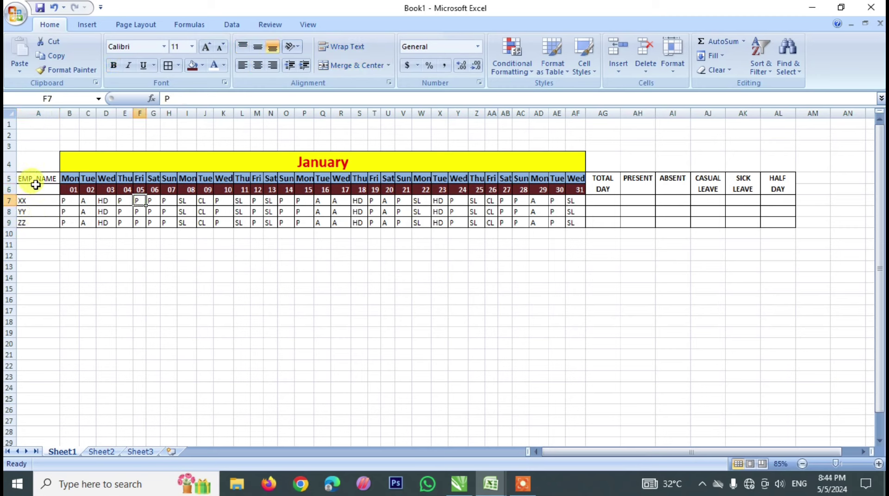
click(37, 178)
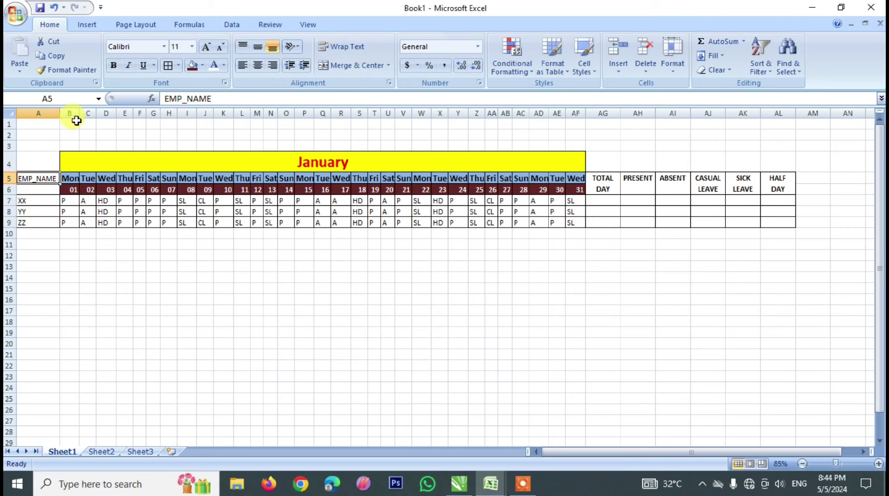
AutoFit the day columns B through AF to their contents
drag(71, 111, 577, 116)
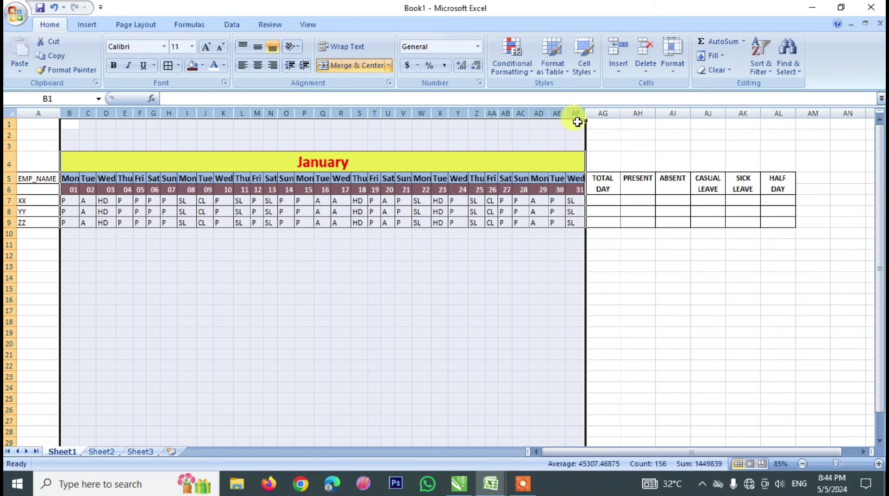
double_click(571, 112)
click(534, 244)
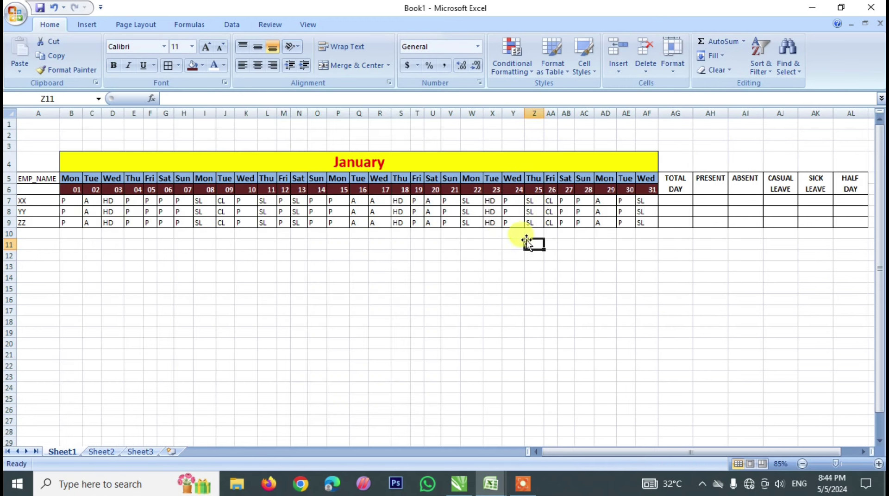
Fill the employee names XX to ZZ (A7:A9) dark olive green
click(91, 201)
drag(36, 203, 38, 219)
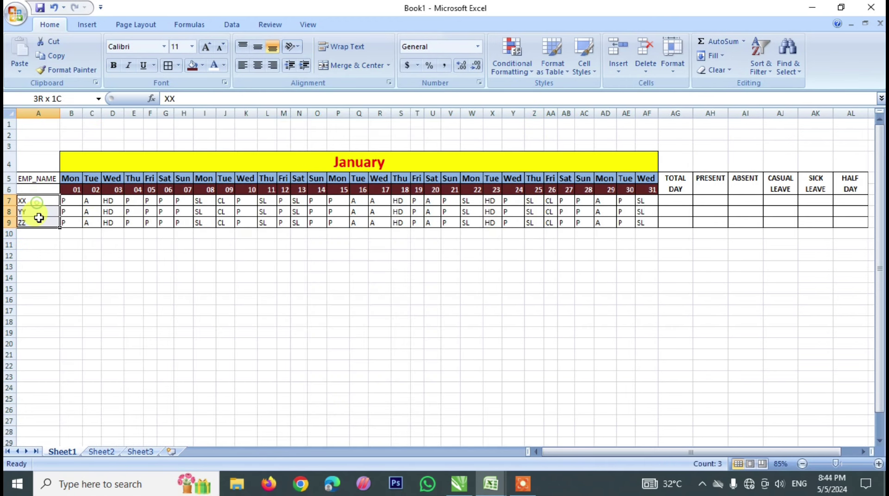
click(203, 65)
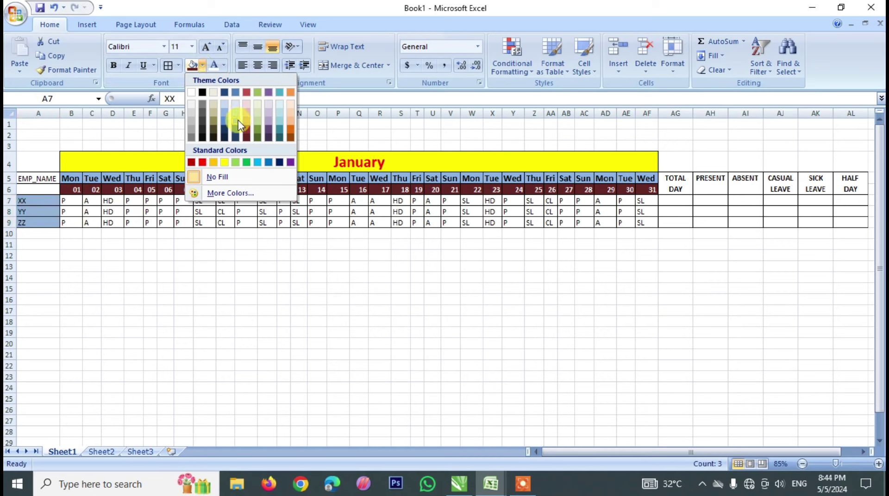
click(258, 138)
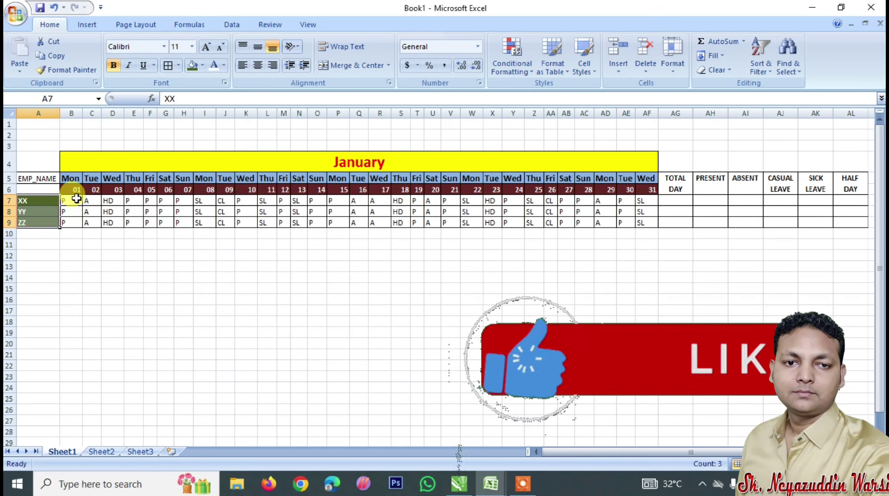
Fill the January attendance entries B7:AF9 light olive green
drag(77, 200, 645, 222)
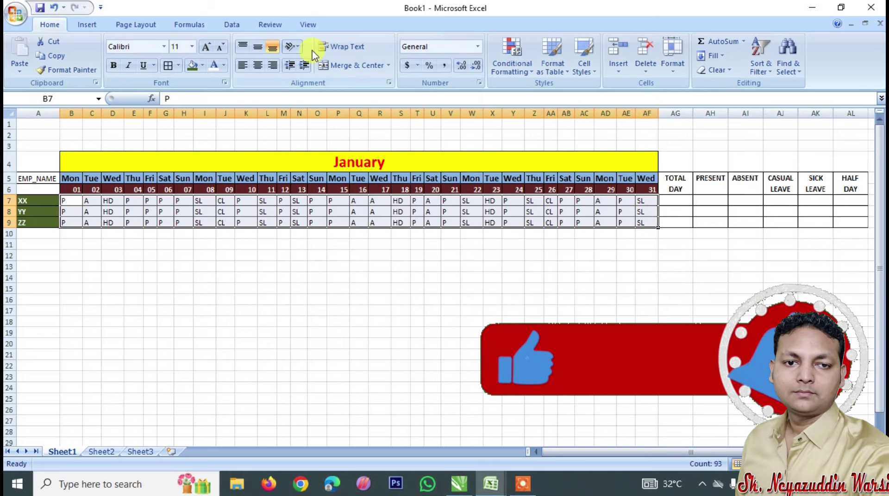
click(202, 65)
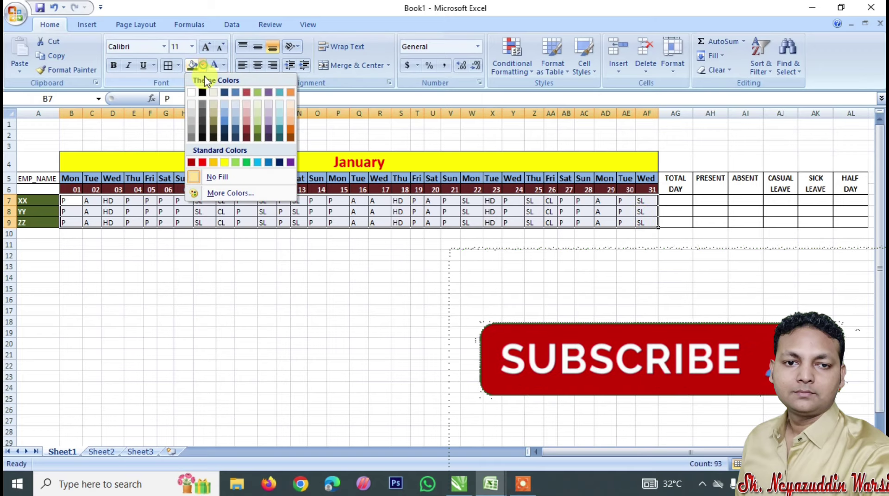
click(257, 119)
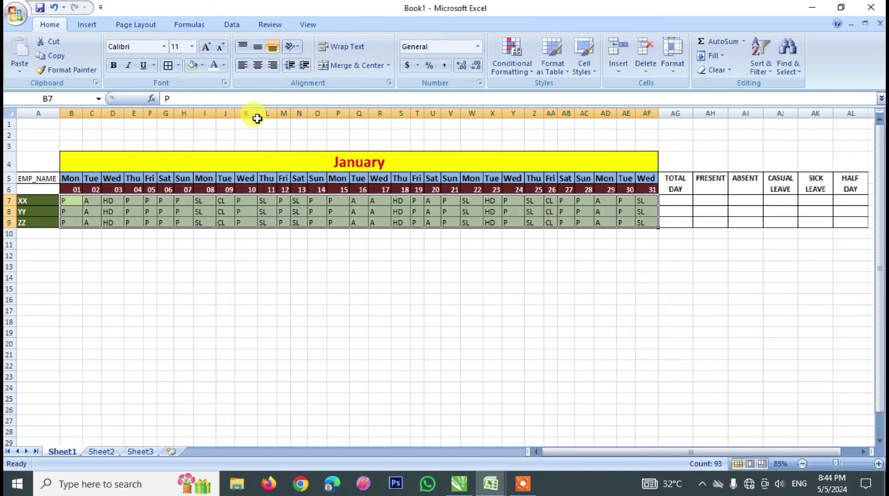
Fill the summary headers TOTAL DAY through HALF DAY brown
drag(675, 180, 849, 186)
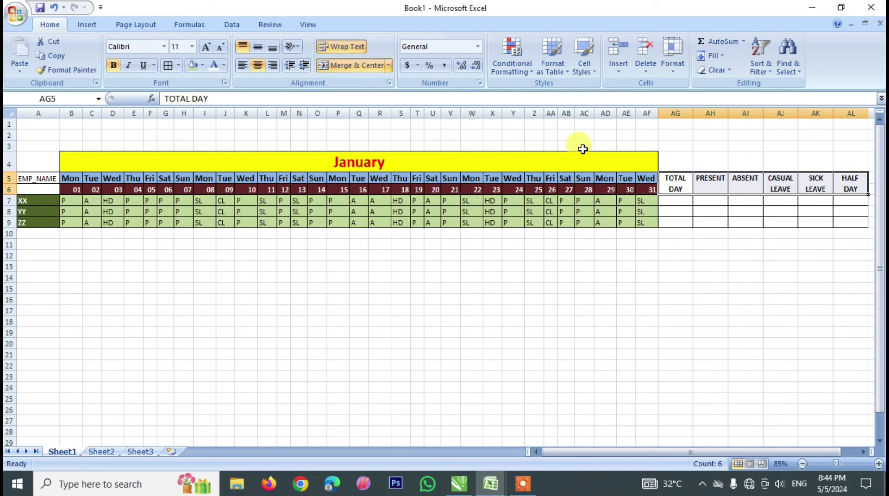
click(203, 66)
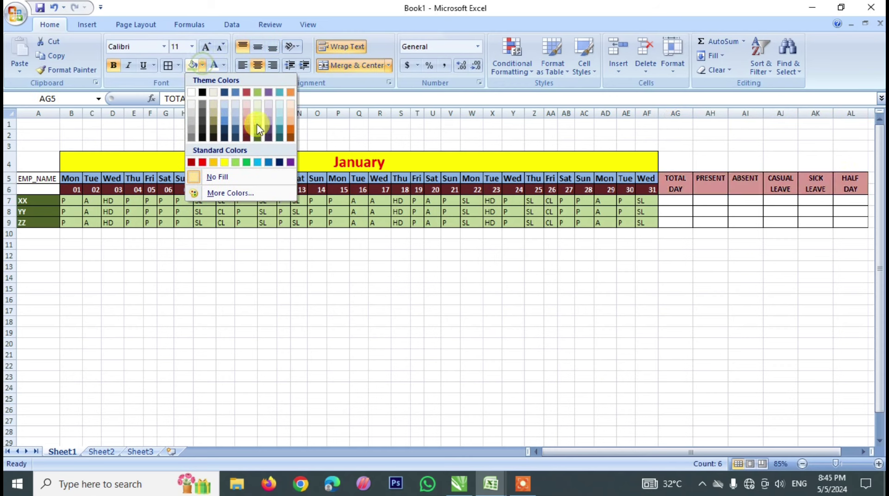
click(287, 133)
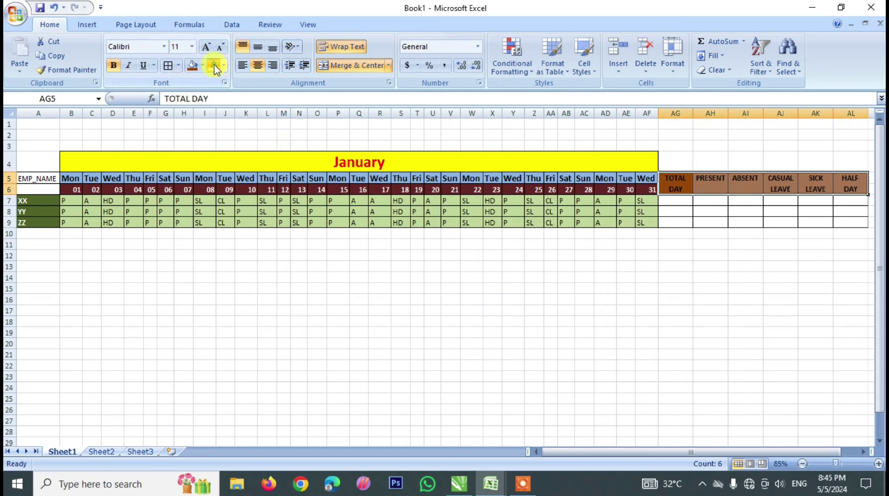
click(673, 202)
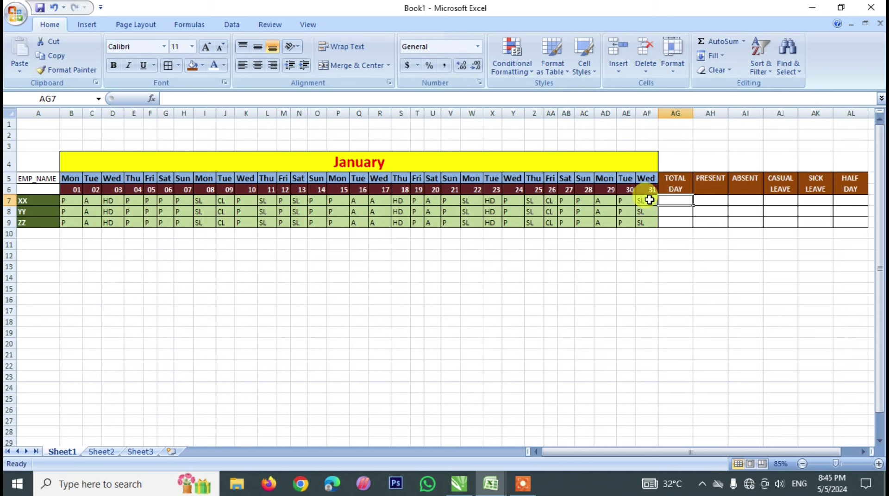
Enter =COUNTA(B7:AF7) in AG7 and copy it down to AG9, giving 31 for each employee
text(=)
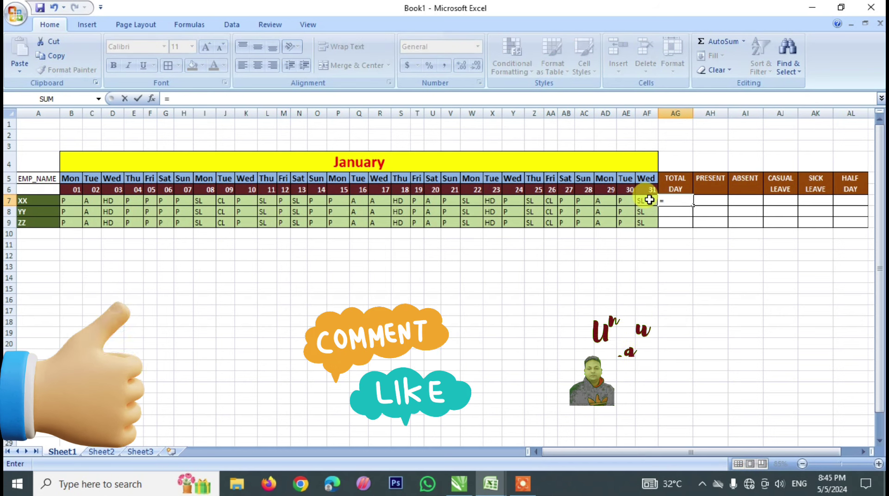
text(COUNT)
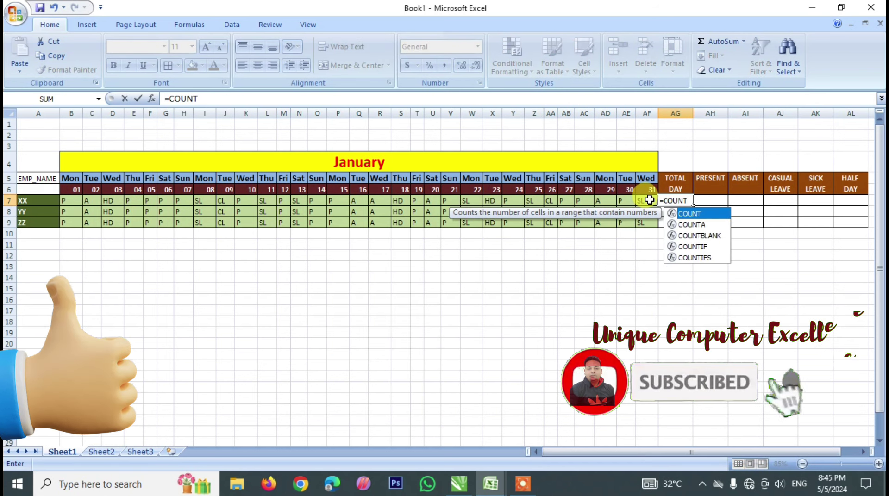
text(A)
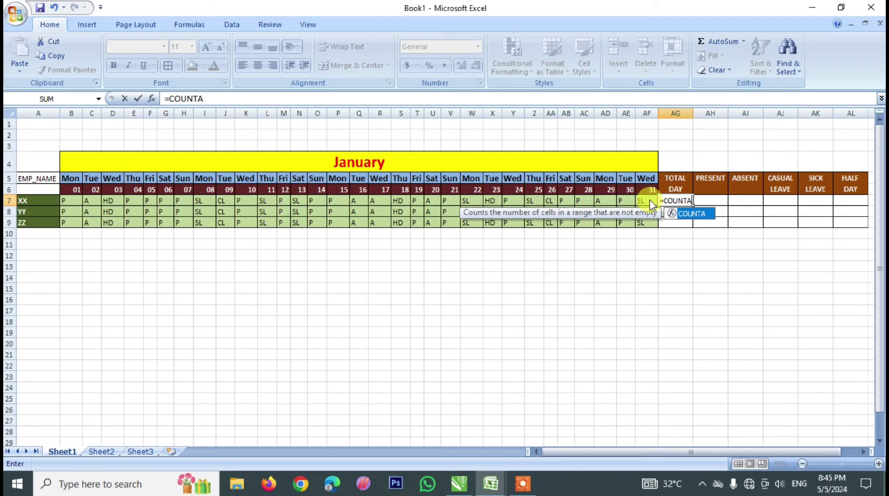
text(()
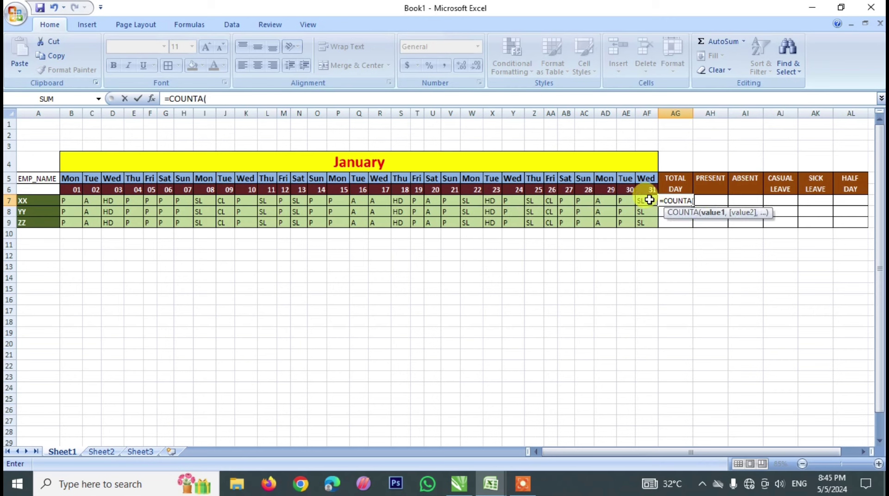
click(66, 200)
drag(66, 200, 645, 201)
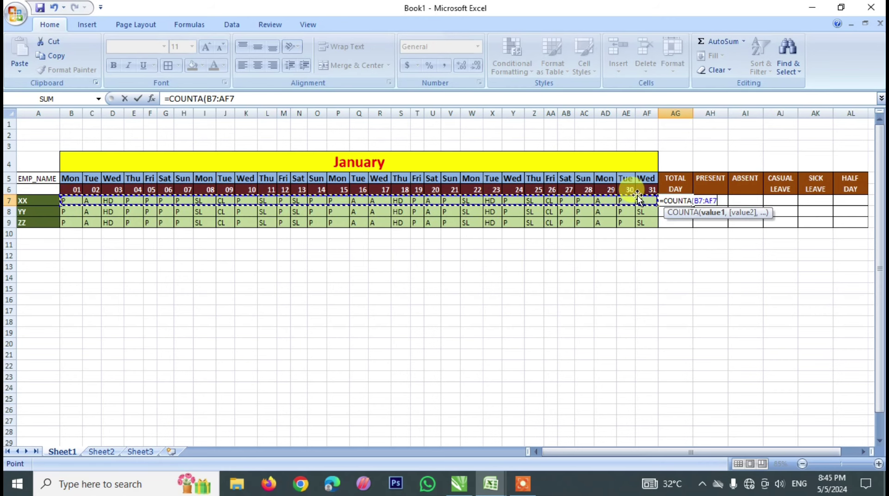
text())
key(Return)
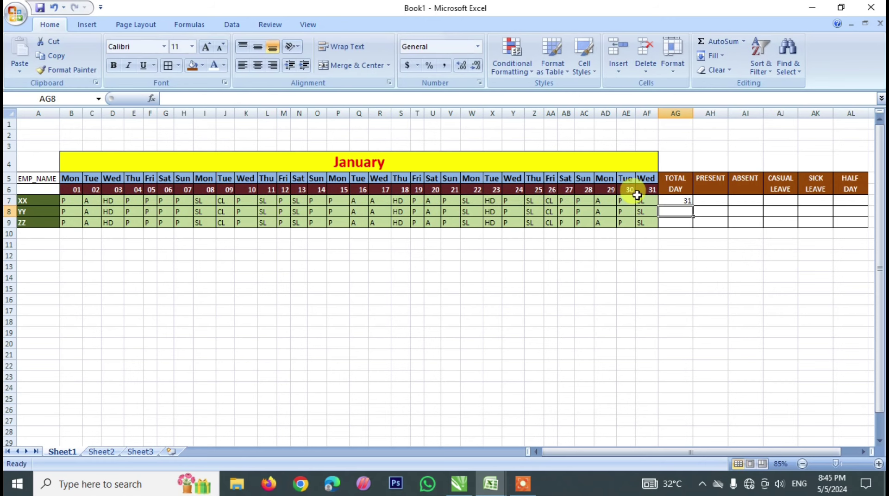
click(685, 200)
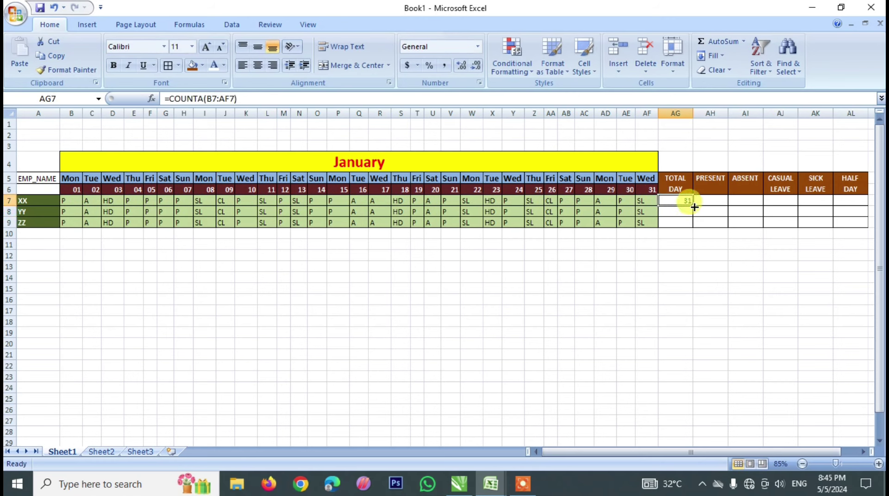
drag(695, 207, 694, 227)
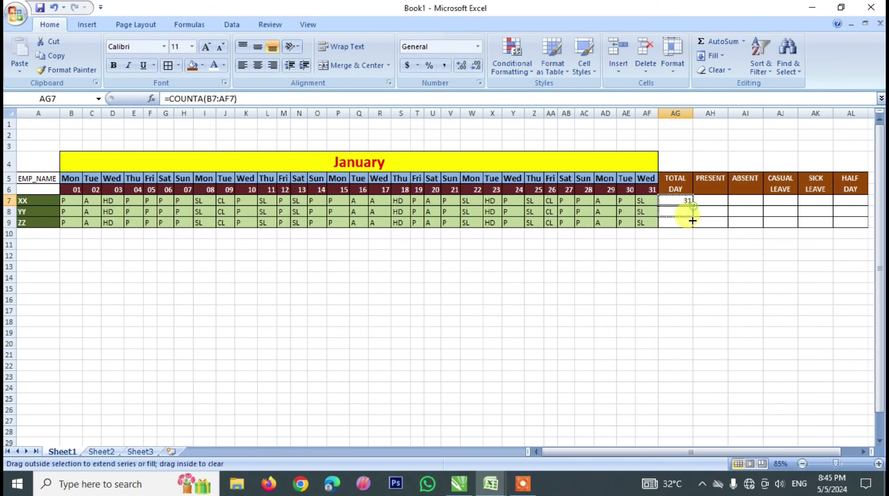
click(716, 202)
Enter a COUNTIF on B7:AF7 in AH7 and copy it down to YY and ZZ
text(=)
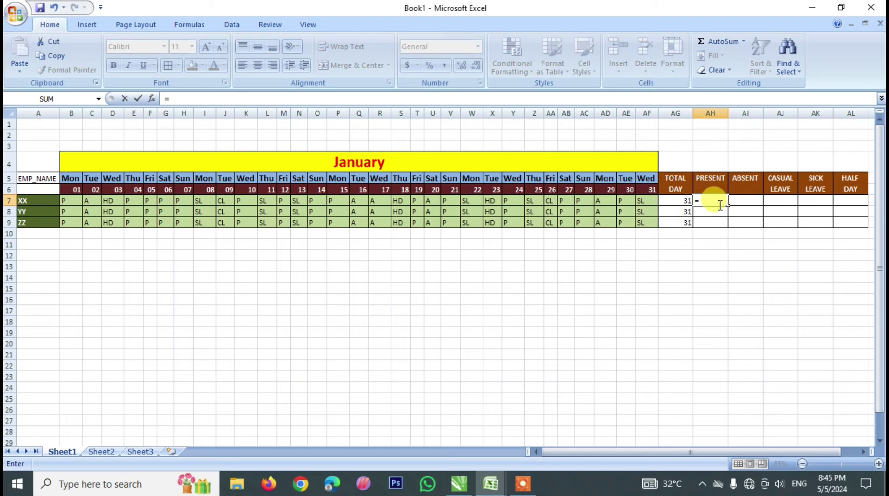
text(COUNT)
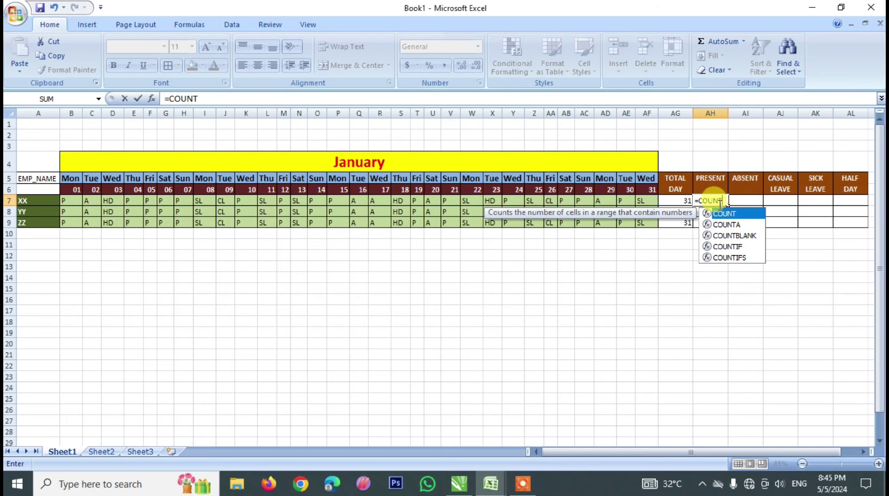
text(IF)
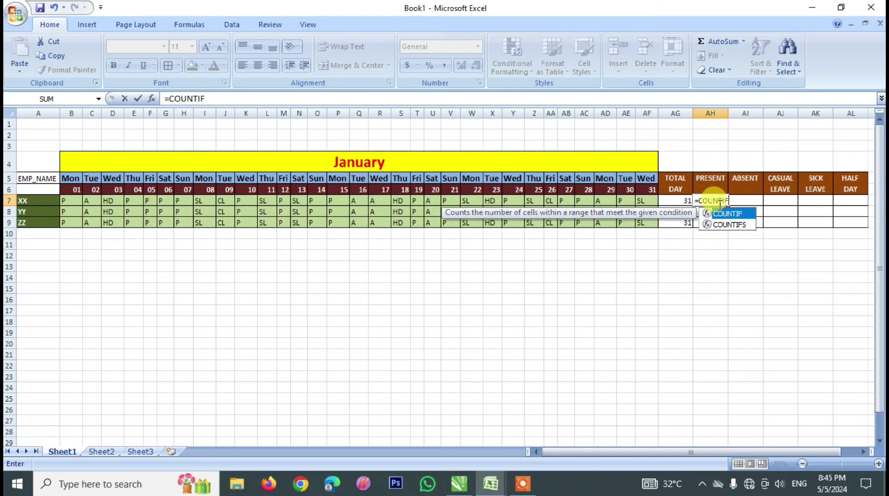
text(()
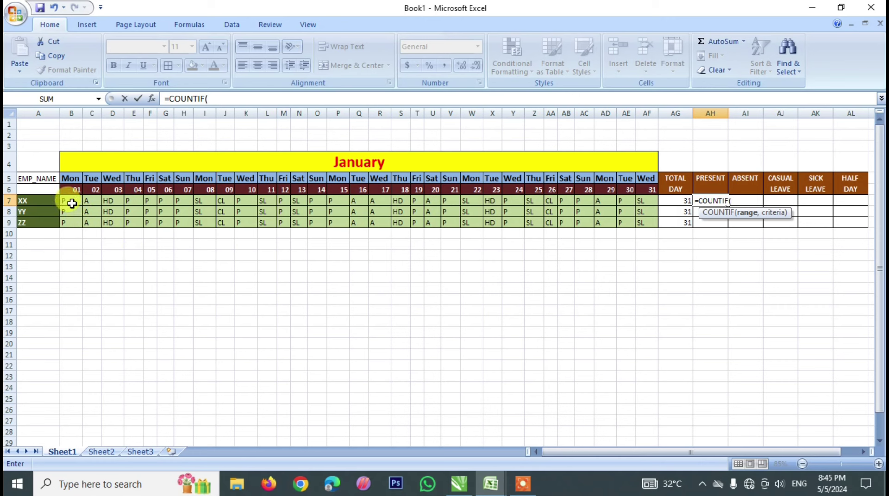
drag(72, 203, 643, 199)
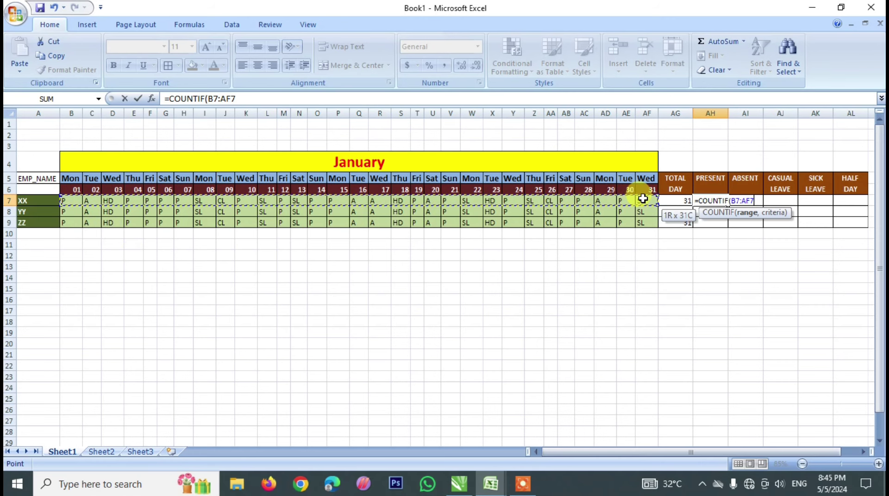
text(,"A)
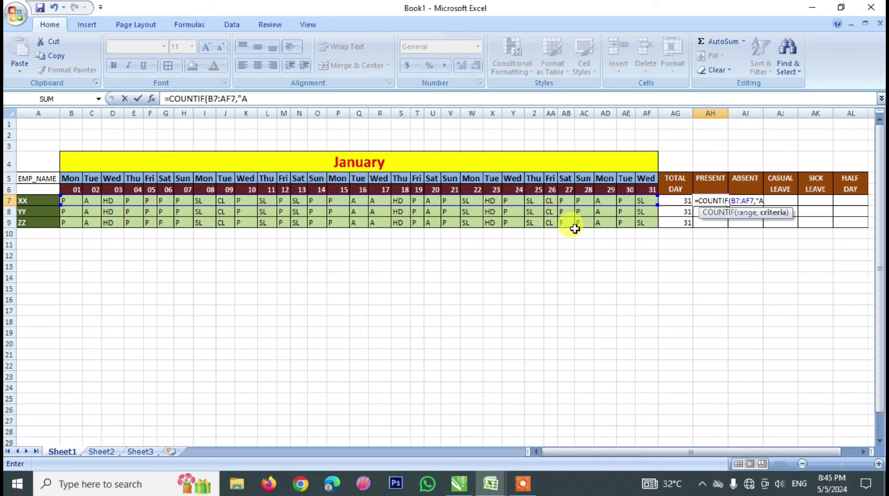
key(Return)
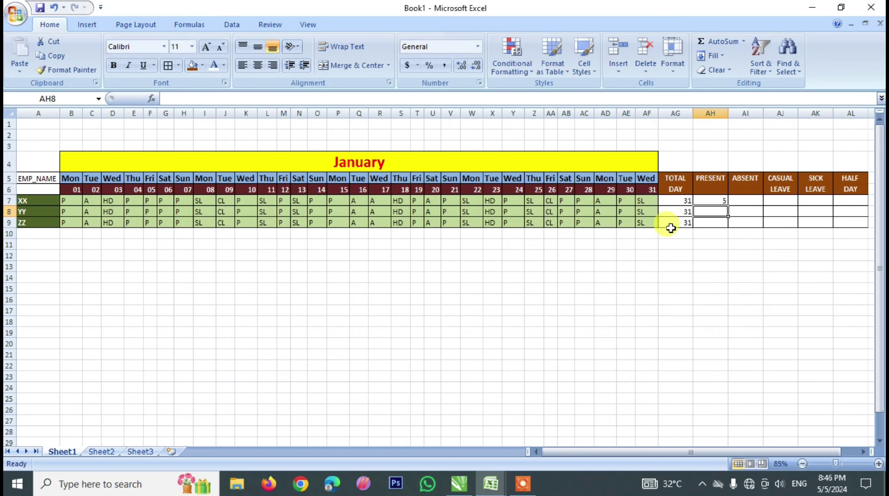
click(710, 200)
drag(728, 207, 729, 225)
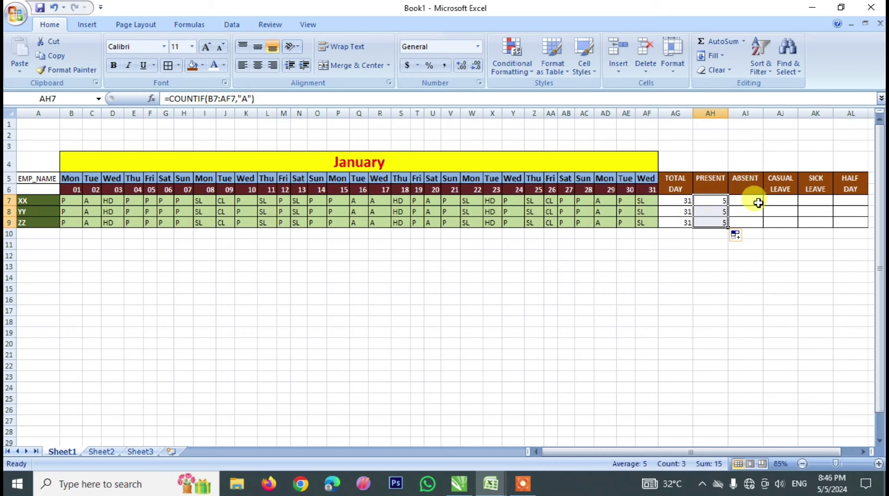
Correct the PRESENT criterion to "P" and recopy it down, showing 15 for each
click(713, 201)
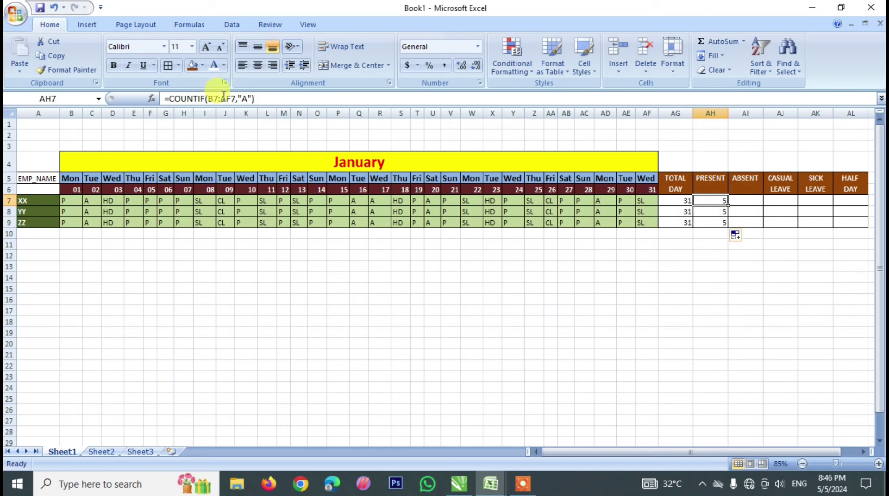
click(248, 98)
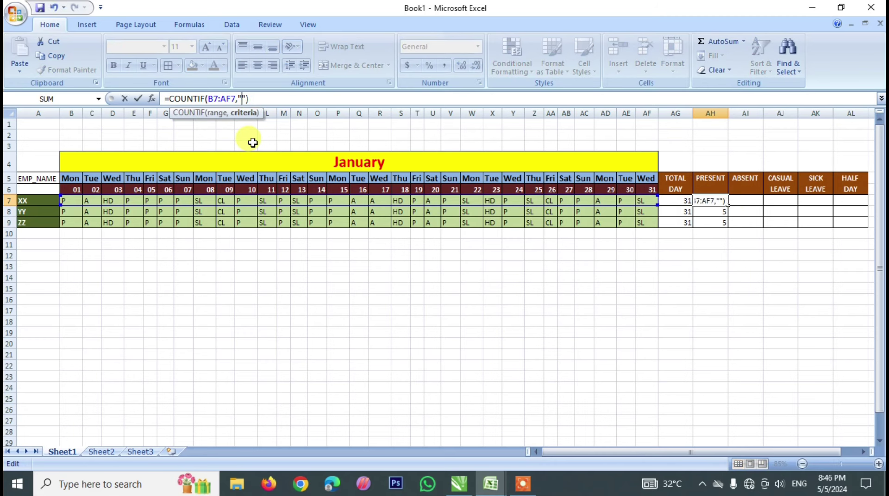
text(P)
key(Return)
click(708, 200)
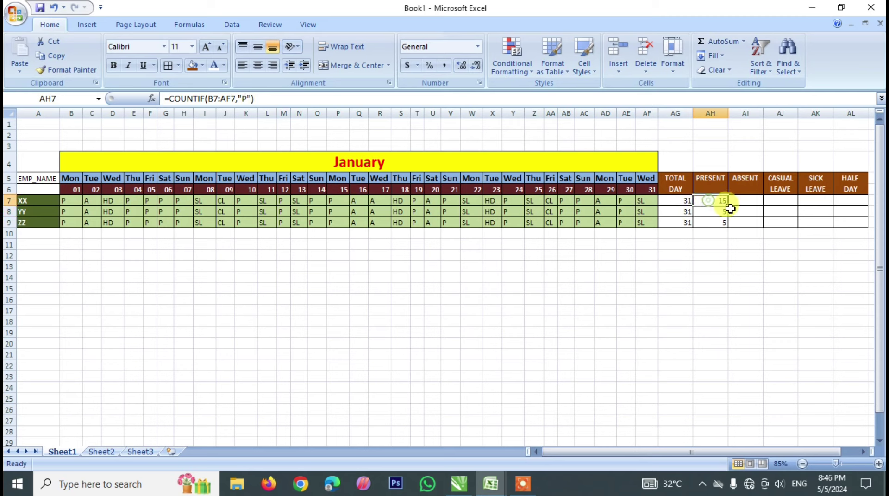
drag(730, 207, 730, 225)
Enter =COUNTIF(B7:AF7,"A") in the ABSENT column and copy it down to YY and ZZ
click(737, 200)
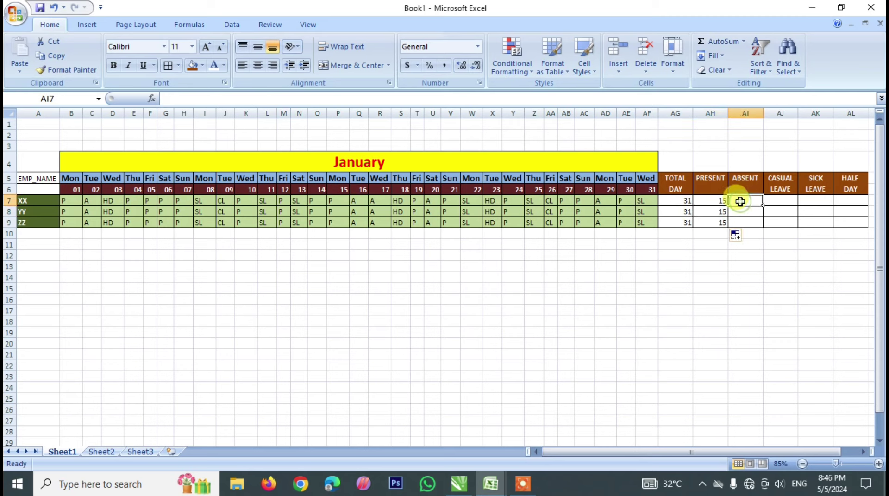
text(COUNTIF()
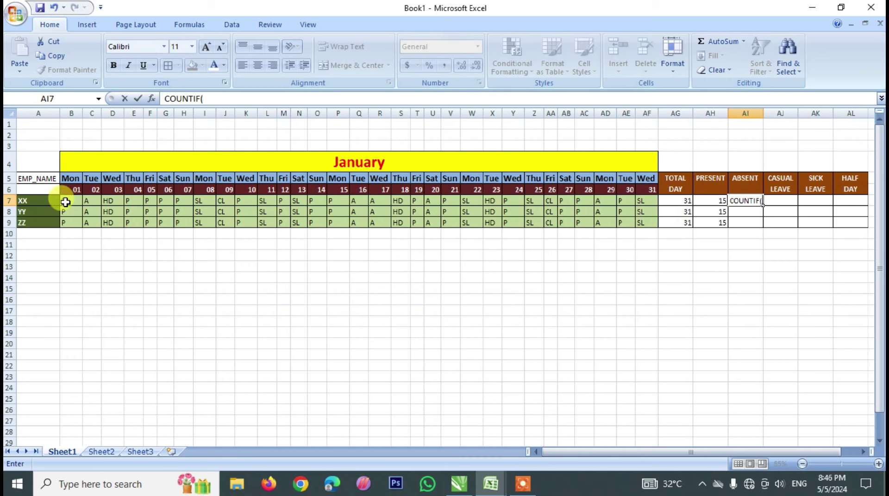
drag(66, 203, 637, 199)
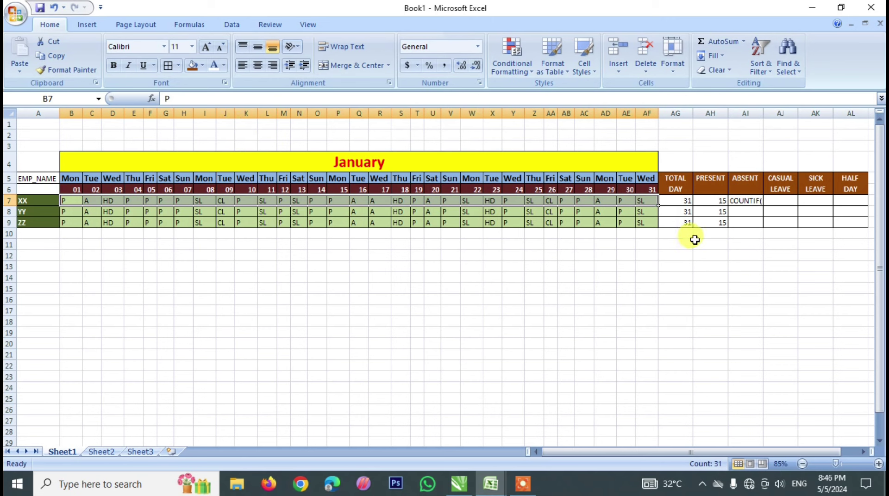
click(737, 201)
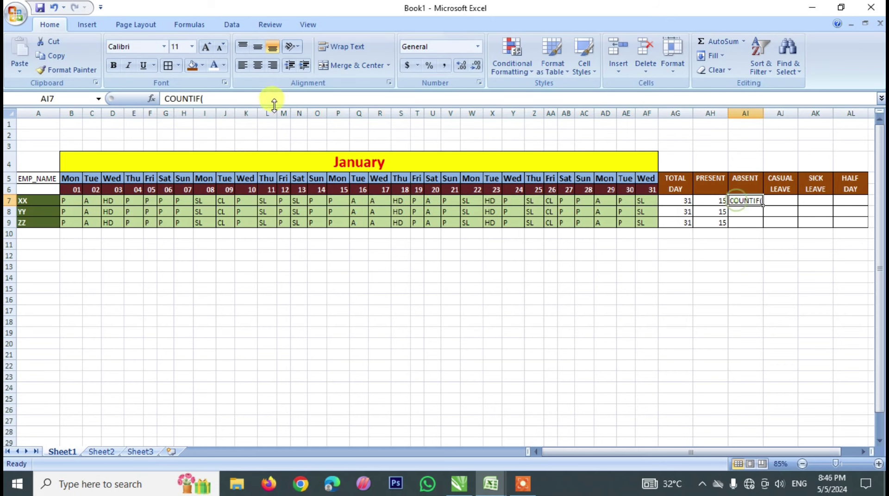
click(166, 99)
text(=)
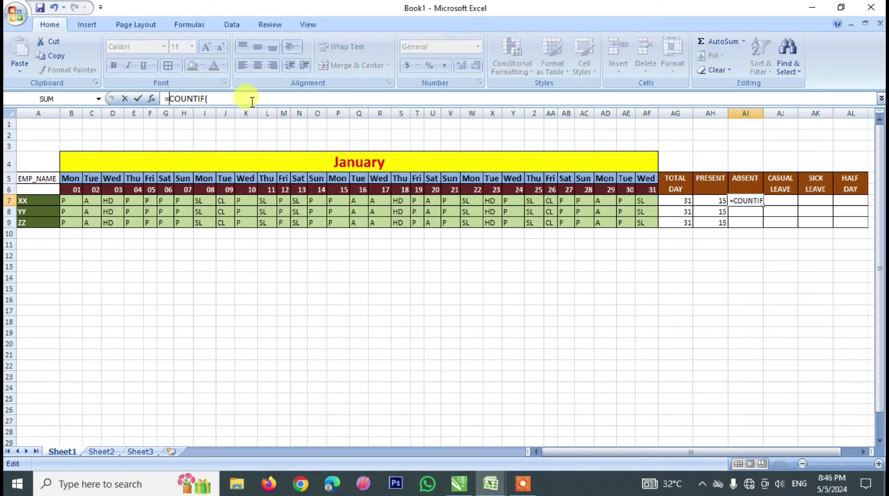
drag(185, 201, 639, 201)
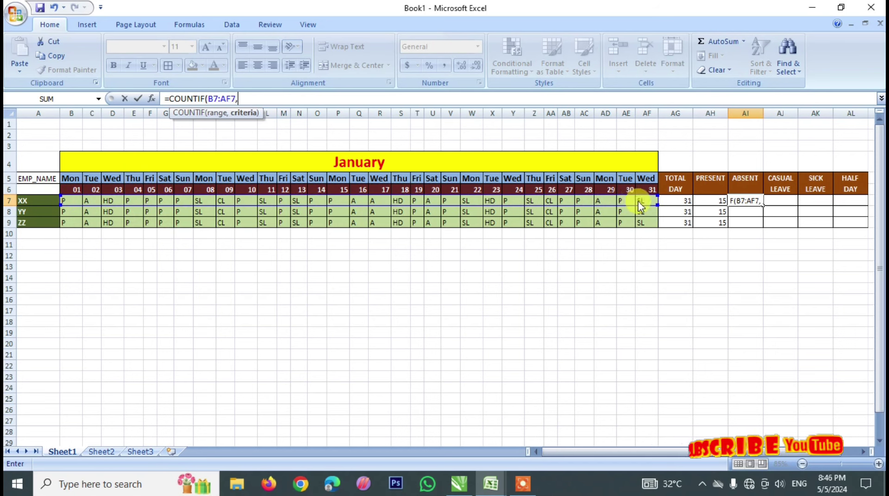
text(,"A")
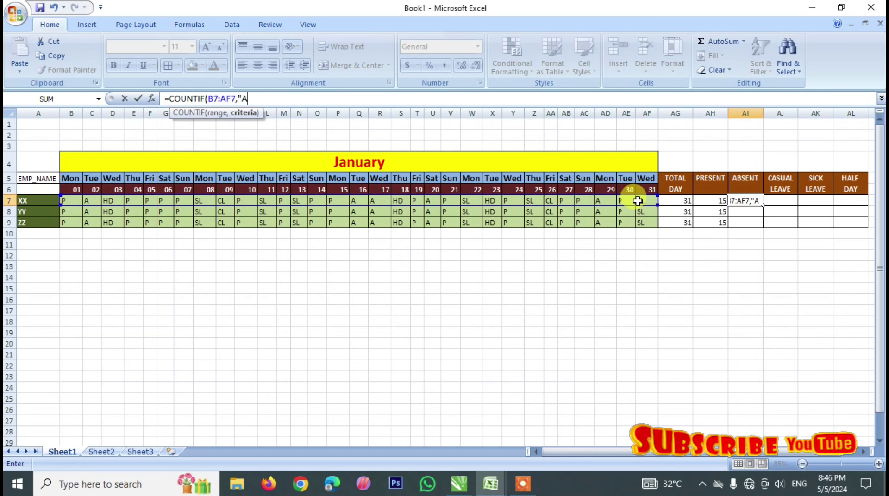
key(Return)
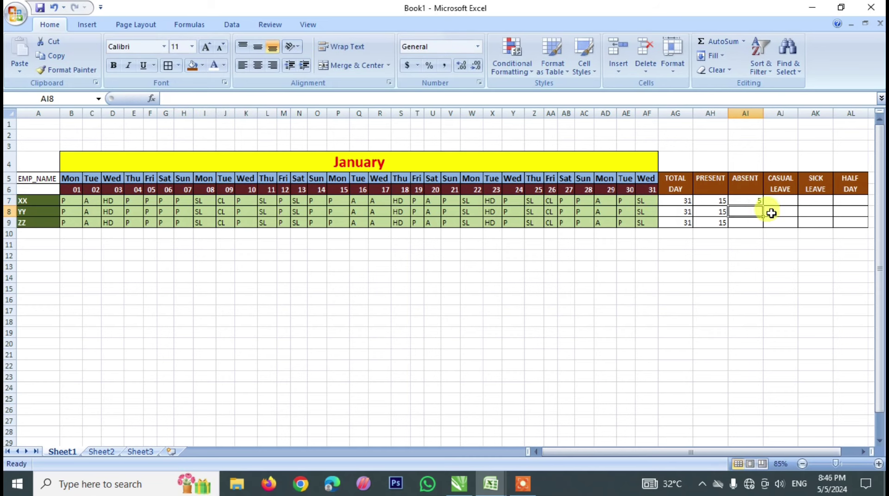
click(757, 200)
drag(765, 207, 767, 225)
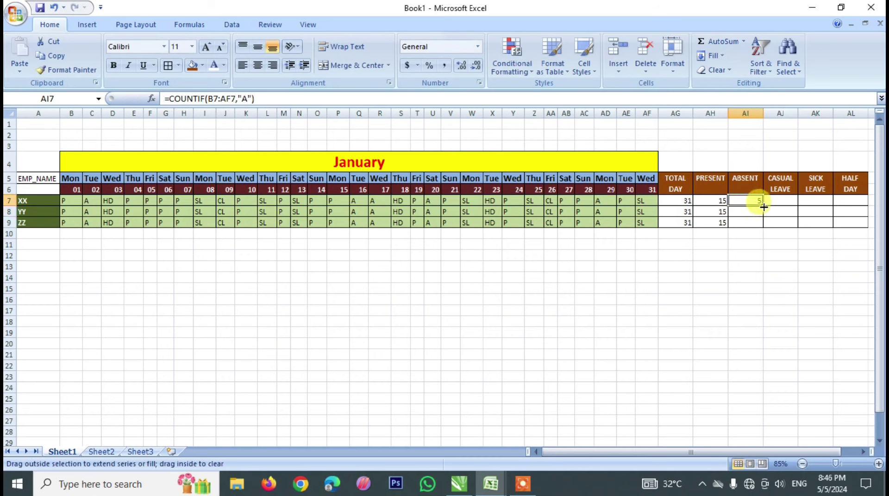
Add a COUNTIF on B7:AF7 in CASUAL LEAVE and copy it down to YY and ZZ
click(775, 202)
text(=C)
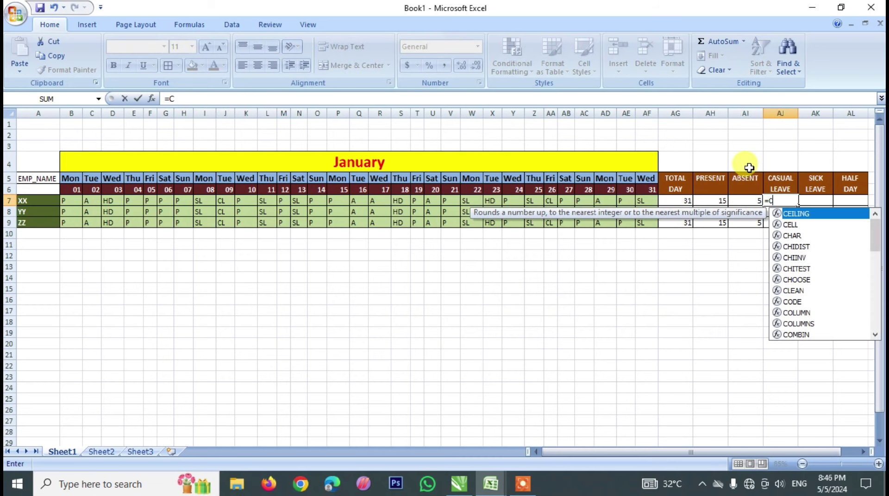
text(OUNTIF()
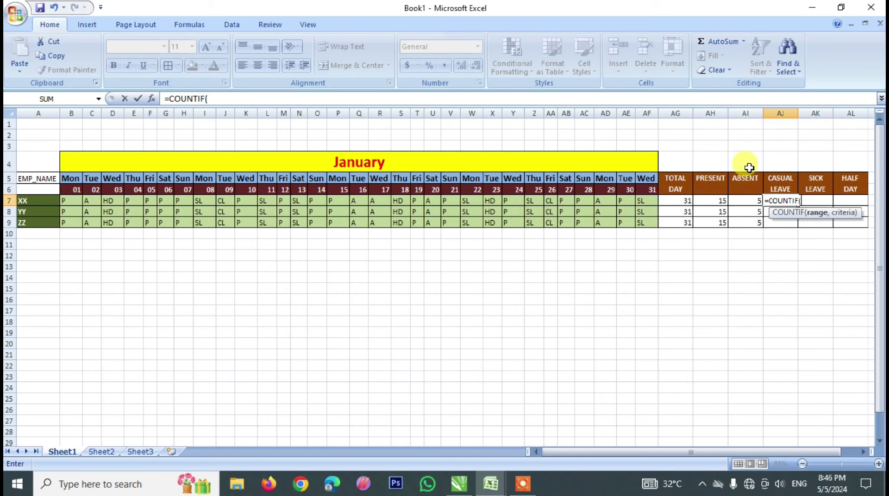
drag(70, 203, 640, 209)
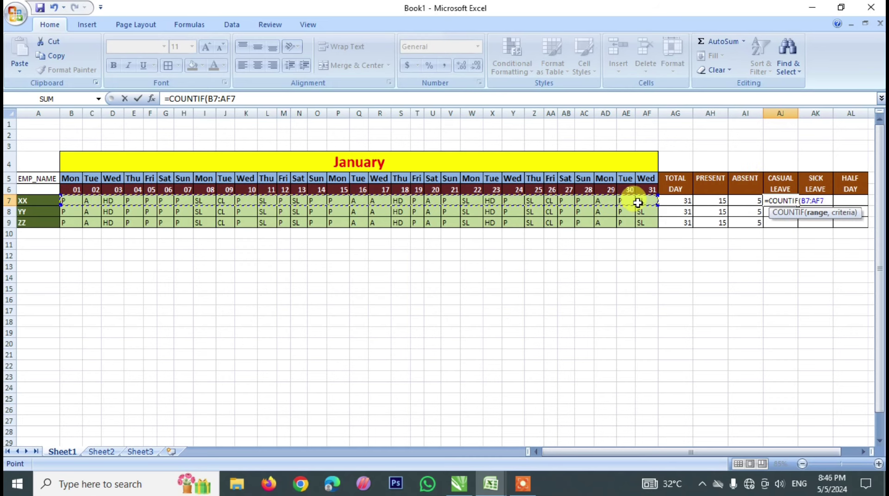
text(,"CL)
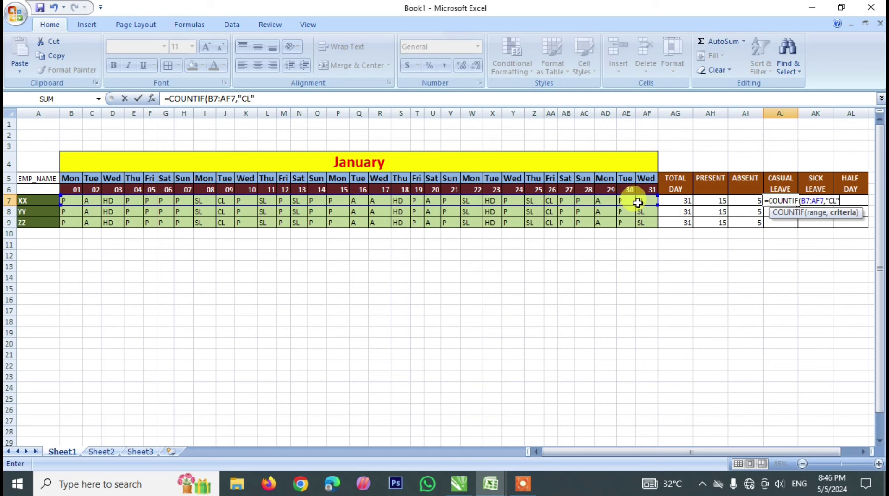
key(Return)
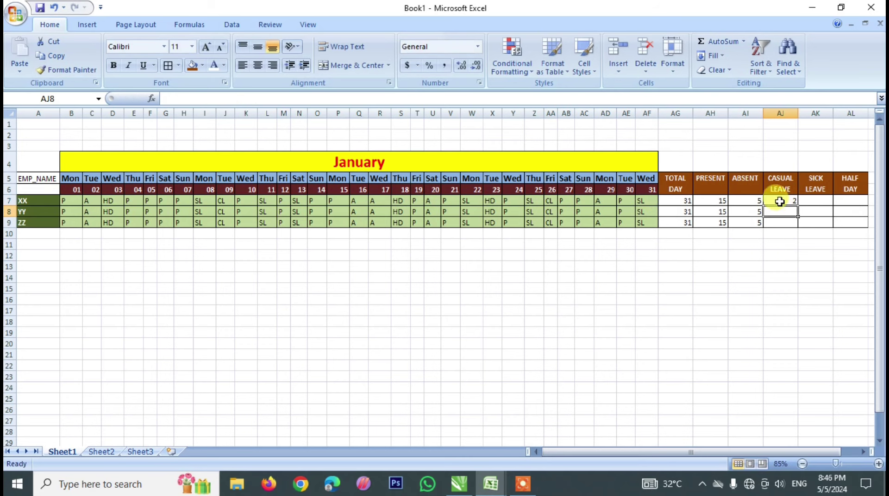
click(781, 200)
double_click(798, 206)
Add a COUNTIF on B7:AF7 in SICK LEAVE and fill it down for all employees
click(813, 200)
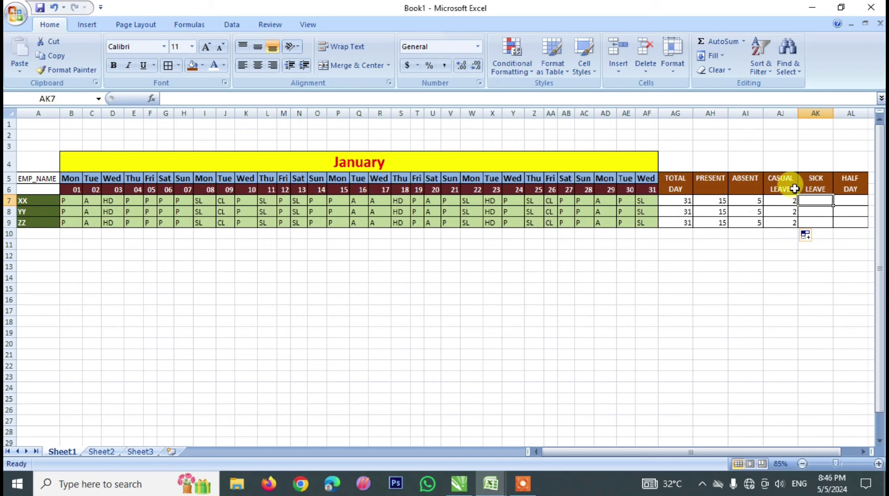
text(=COUNTIF()
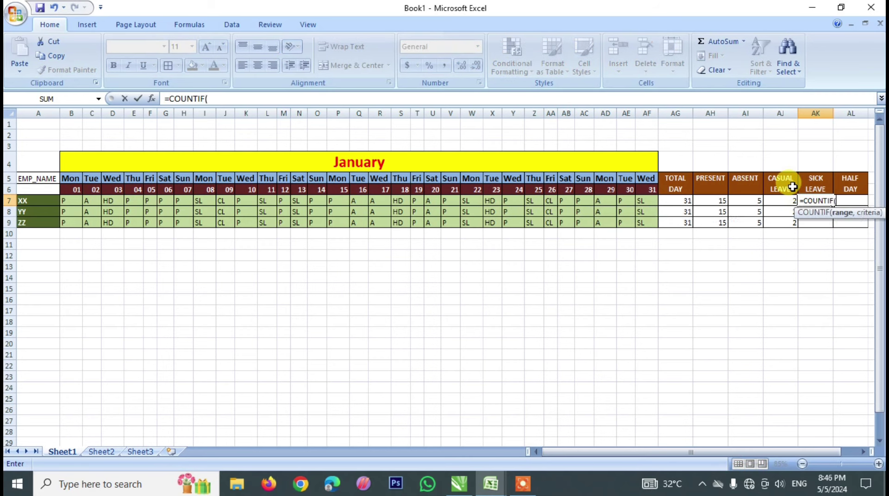
drag(64, 201, 653, 200)
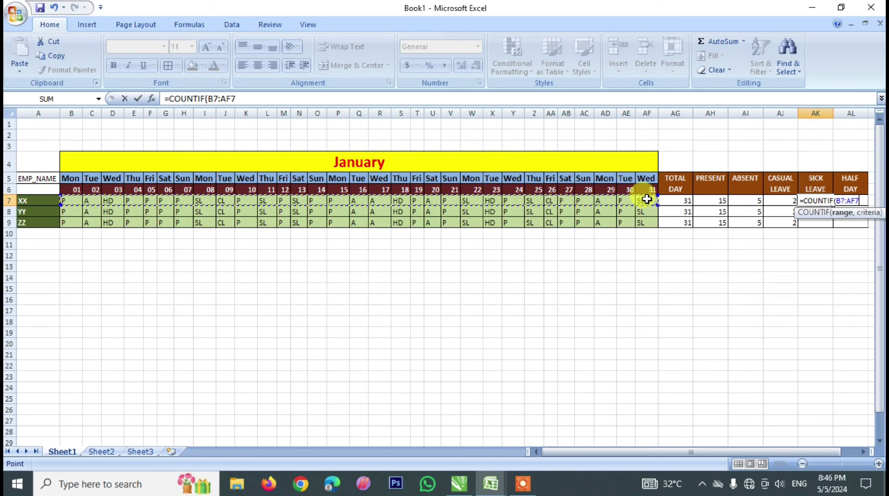
text(,"SL)
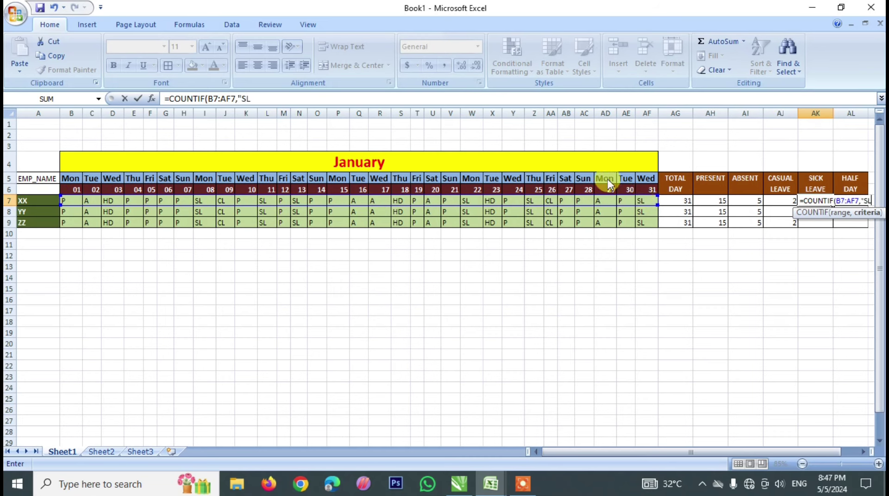
key(Return)
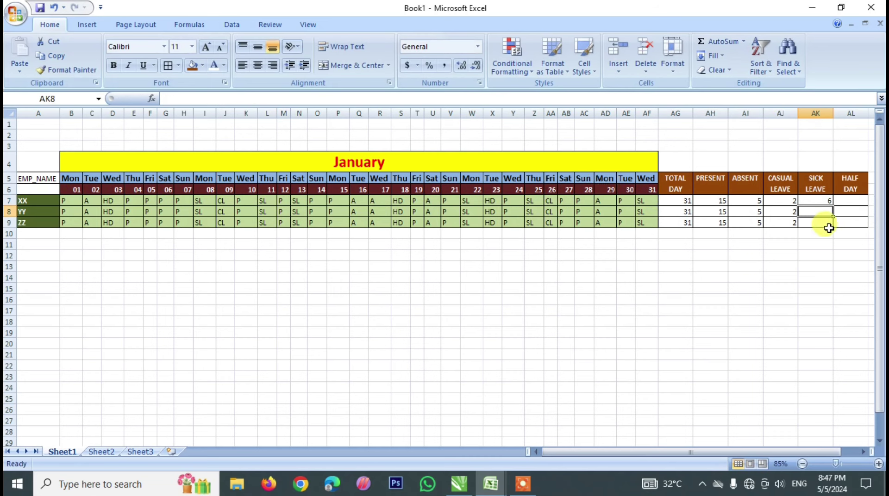
click(813, 200)
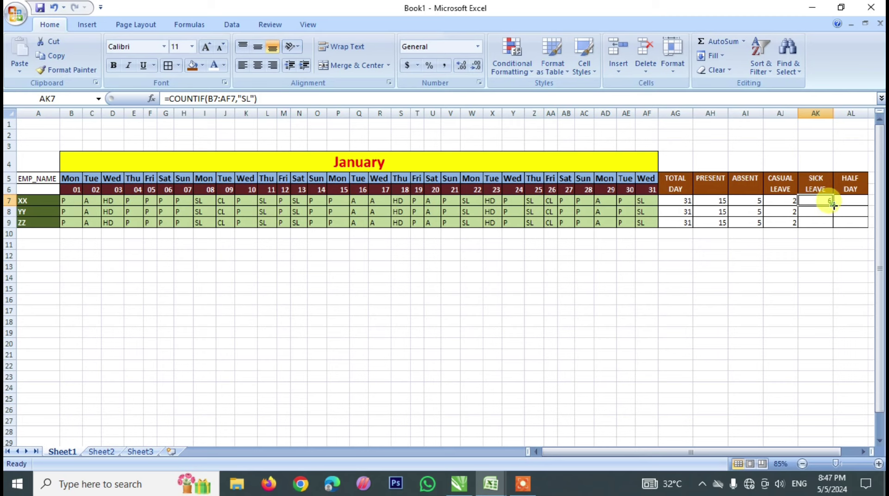
double_click(833, 205)
Enter =COUNTIF(B7:AF7,"HD") in AL7 and copy it down to AL9
click(837, 200)
text(=C)
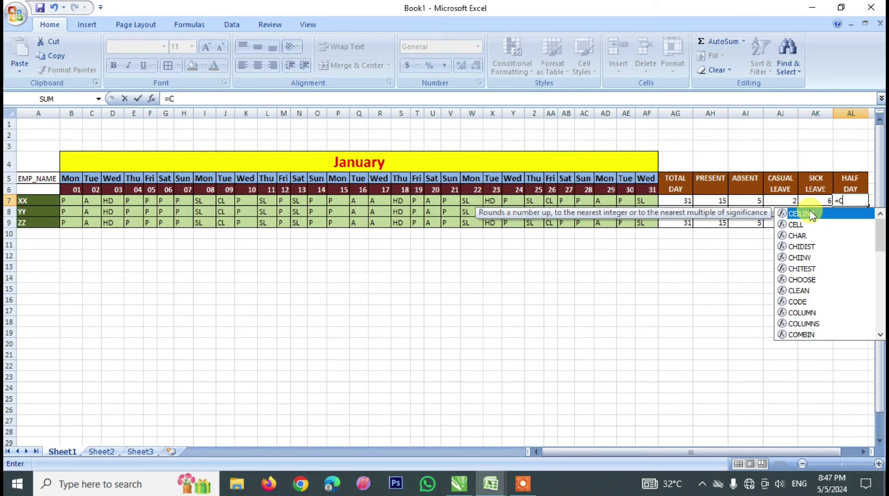
text(OUNTIF()
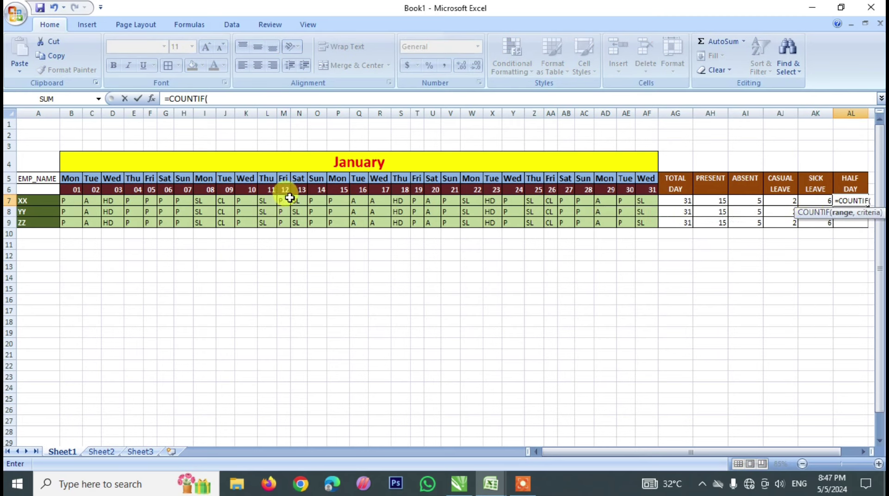
drag(64, 201, 648, 200)
text(,)
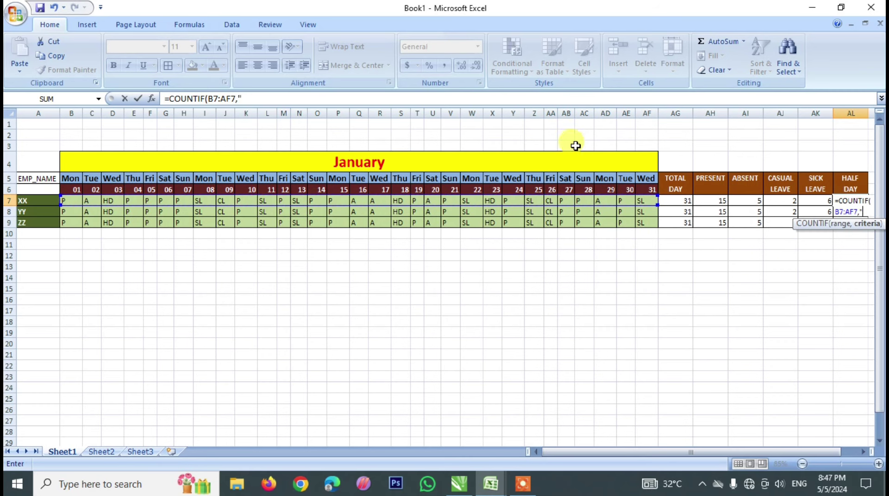
text(")
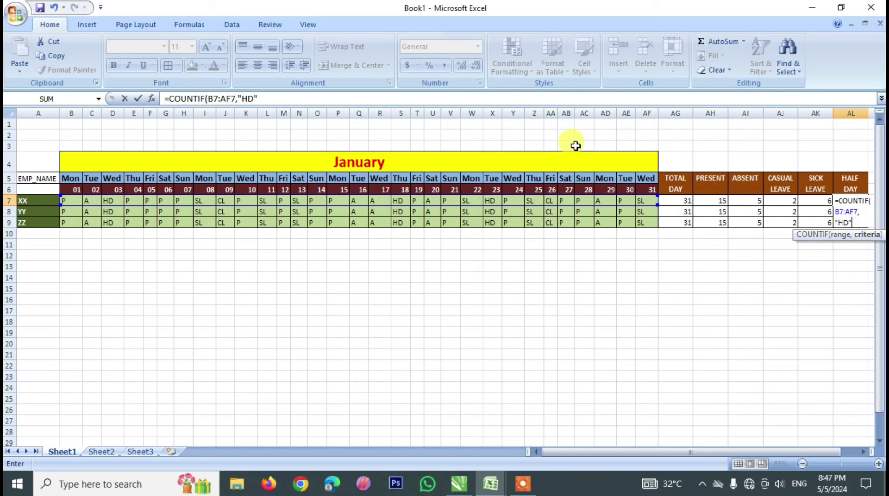
key(Return)
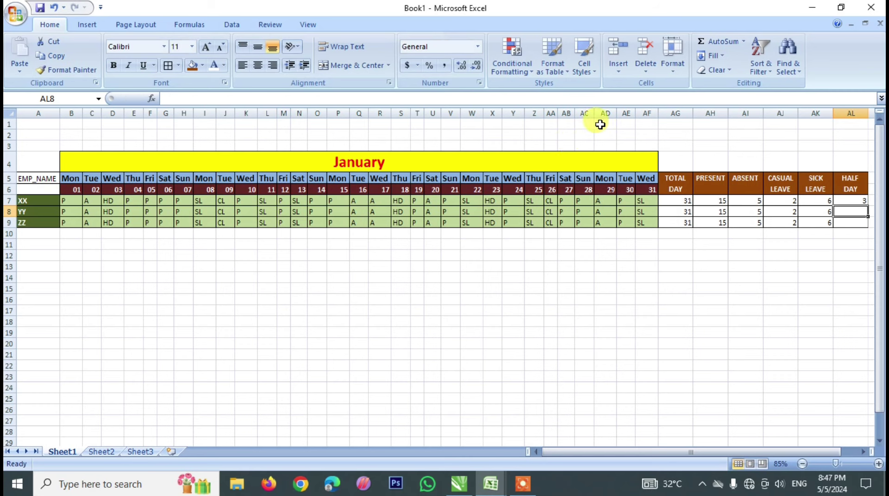
click(856, 203)
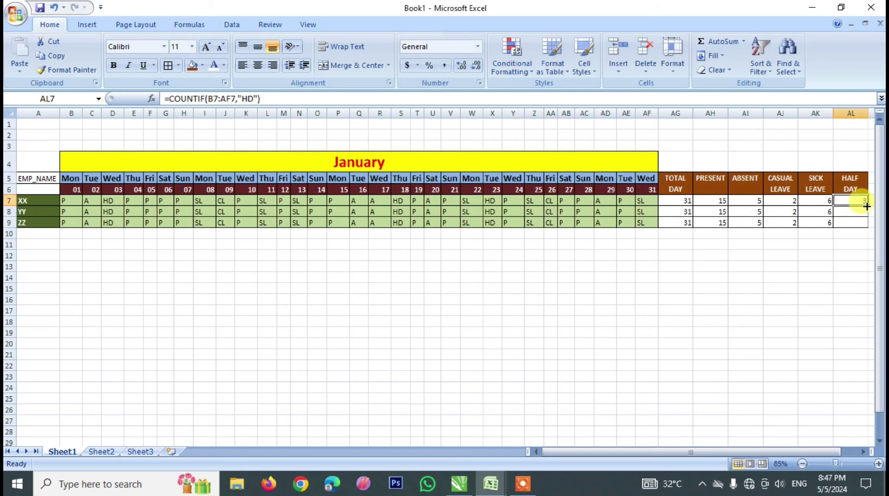
drag(867, 206, 866, 226)
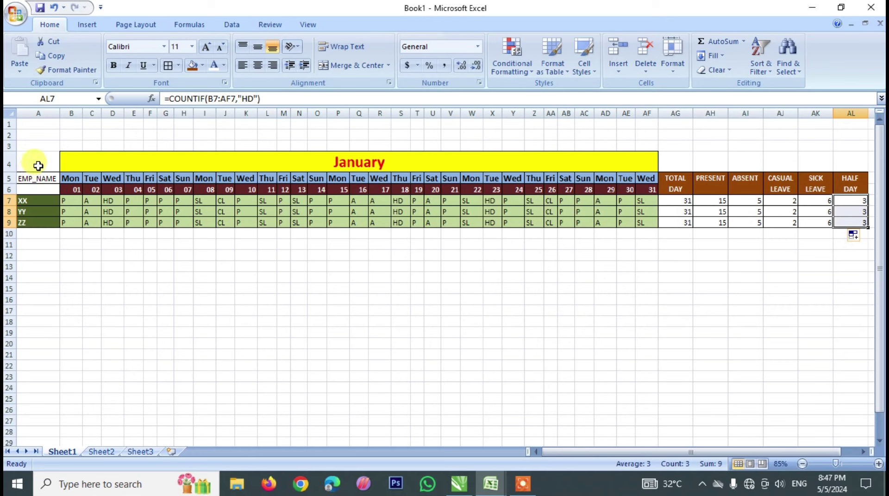
mouse_move(38, 166)
mouse_down()
mouse_move(826, 208)
mouse_move(836, 222)
mouse_up()
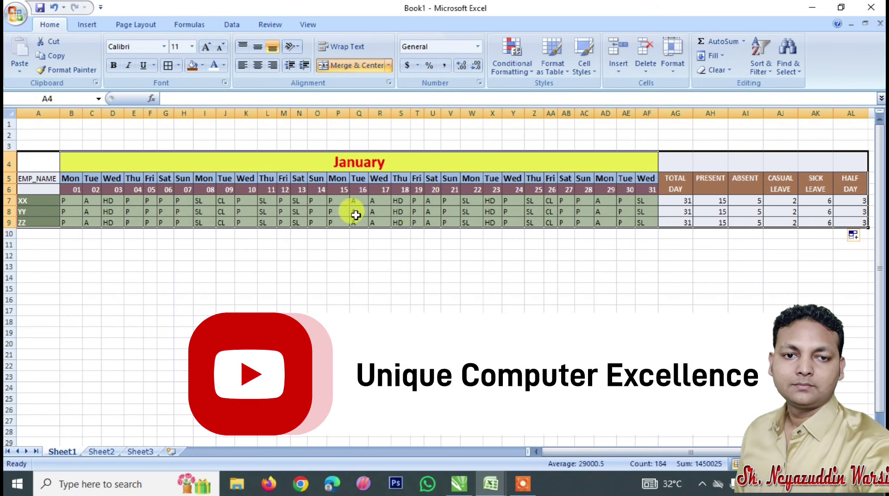
Copy the January table and paste it starting at A11
click(52, 56)
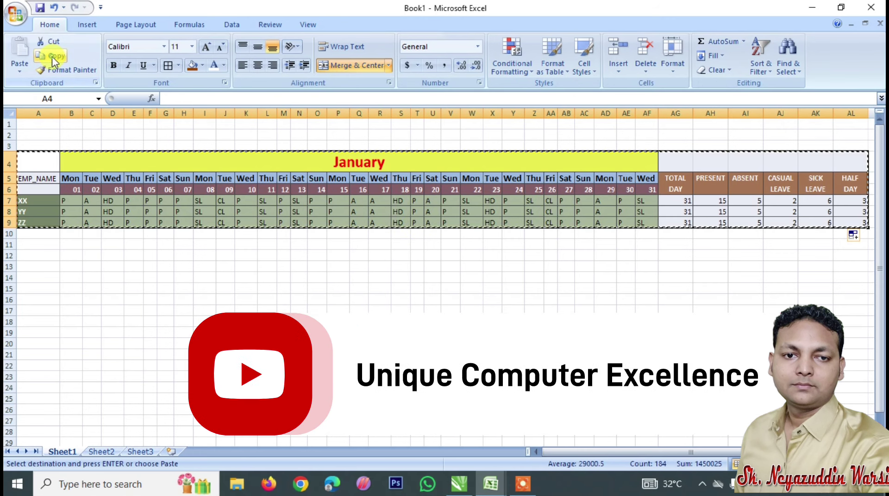
click(48, 255)
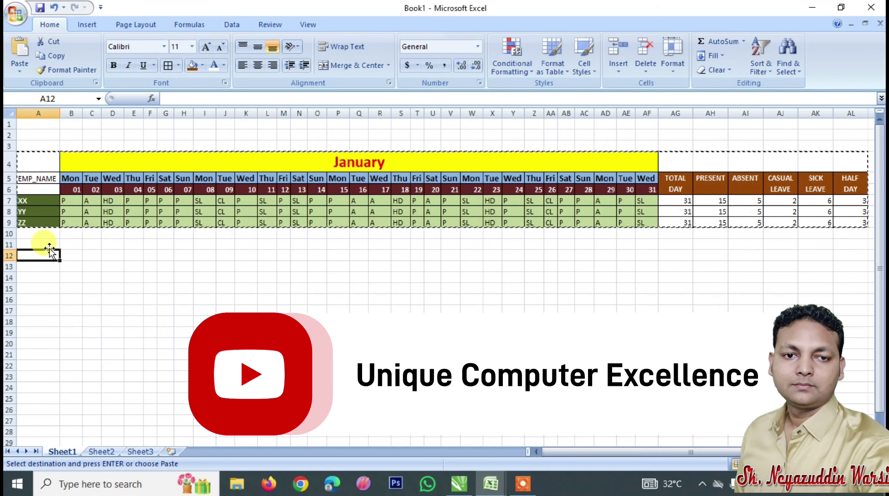
click(44, 244)
click(18, 59)
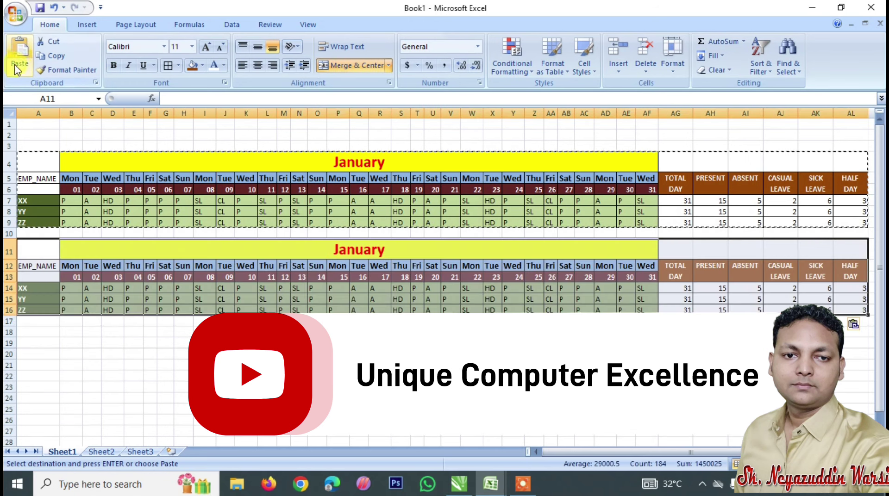
click(299, 354)
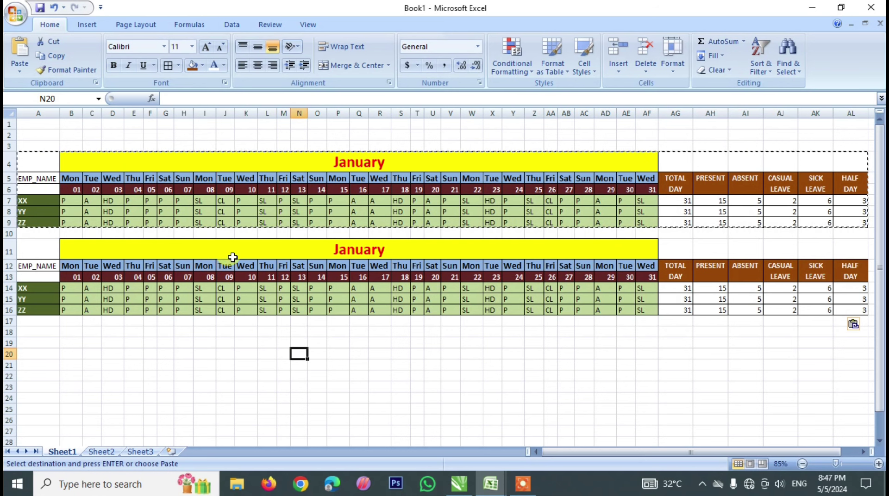
Enter =AF6+1 in B13 so the copy starts on February's first day
click(75, 289)
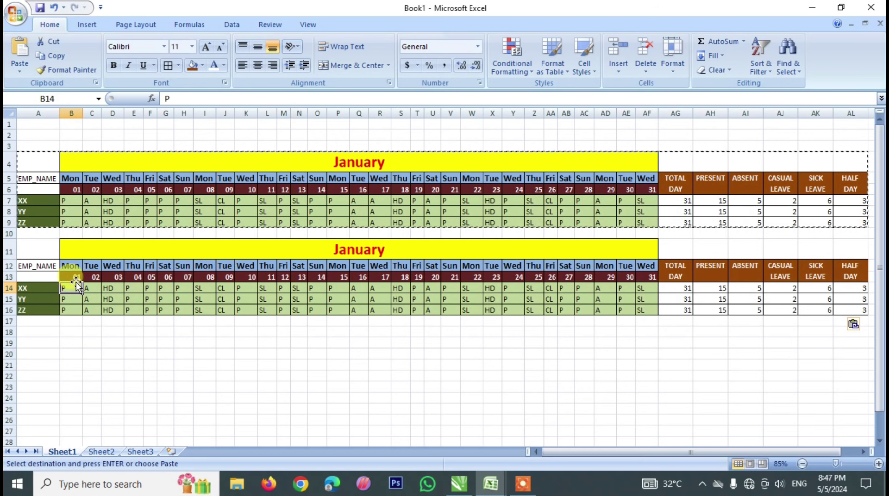
click(74, 278)
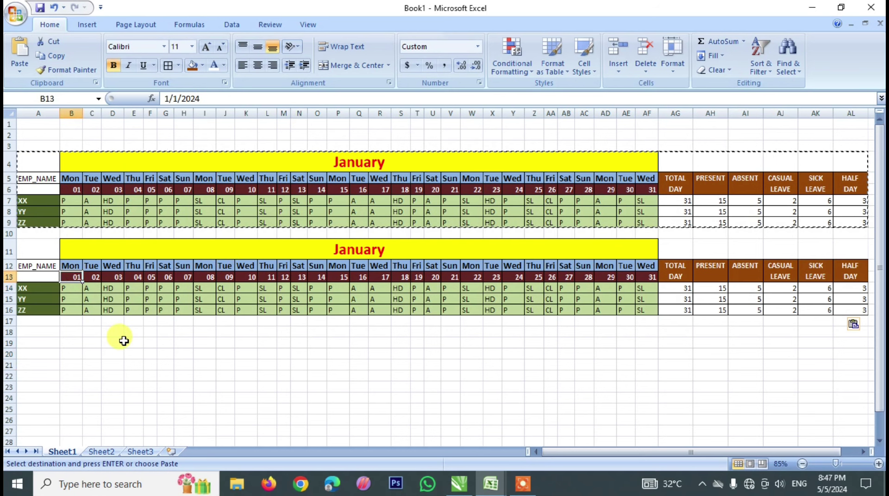
text(=)
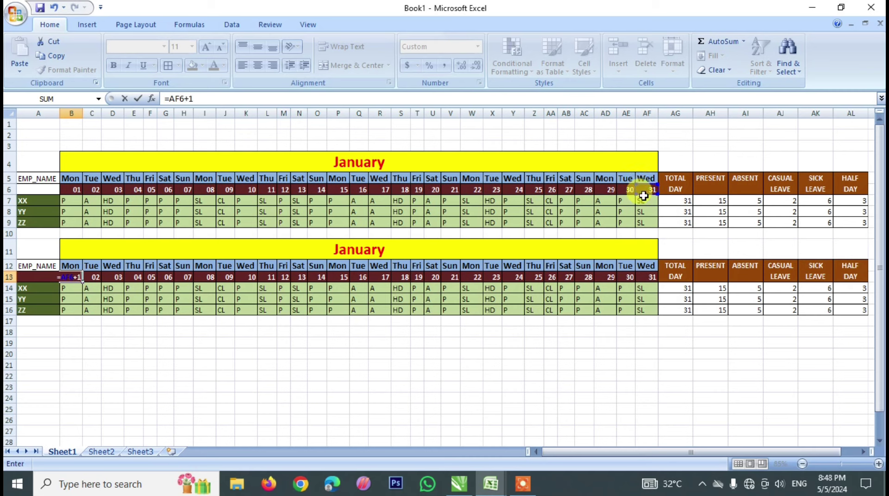
key(Return)
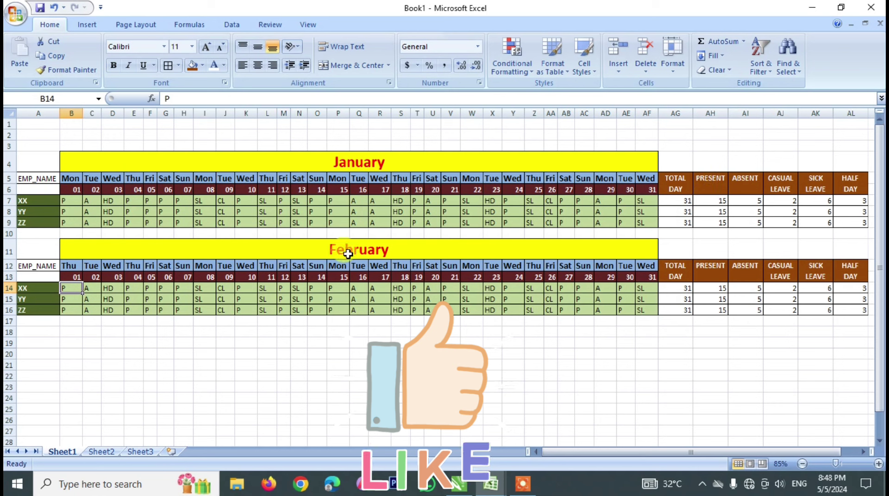
click(92, 277)
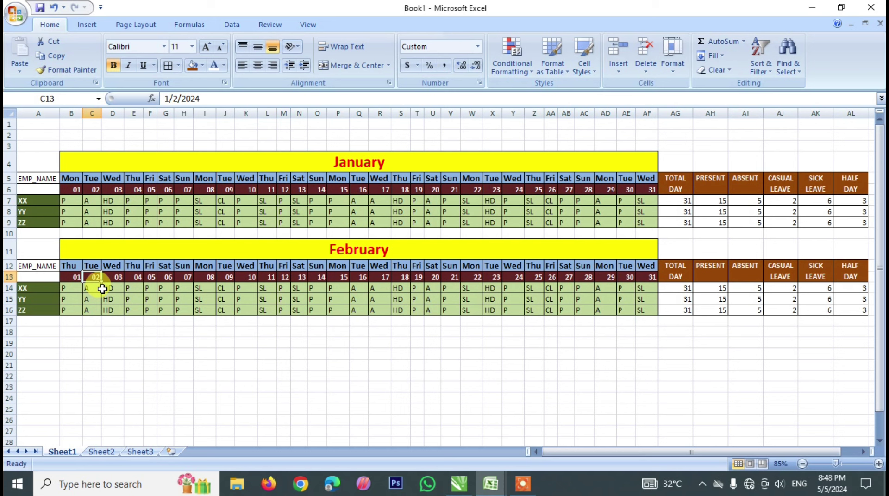
Enter =B13+1 in C13 and fill it right across February's date columns
text(=)
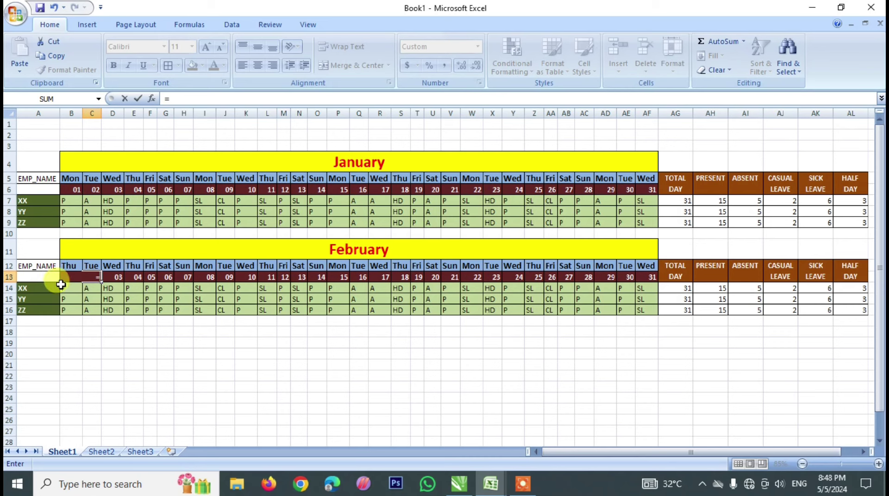
text(B13+1)
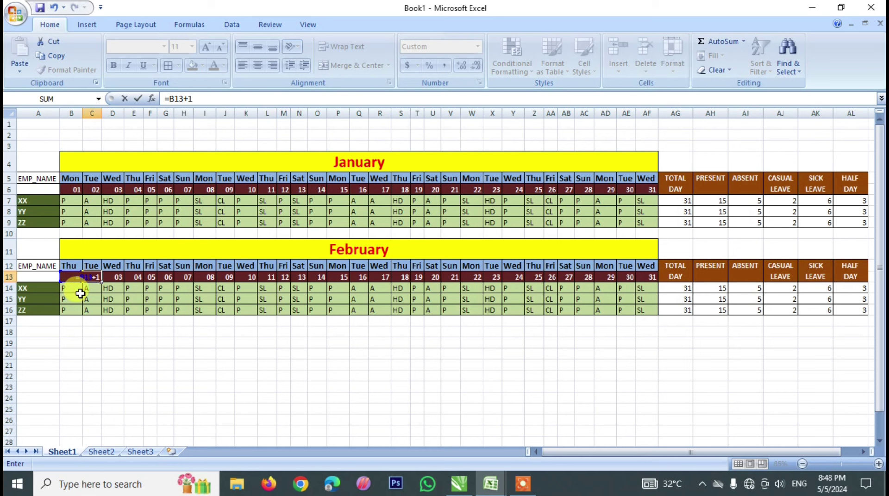
key(Return)
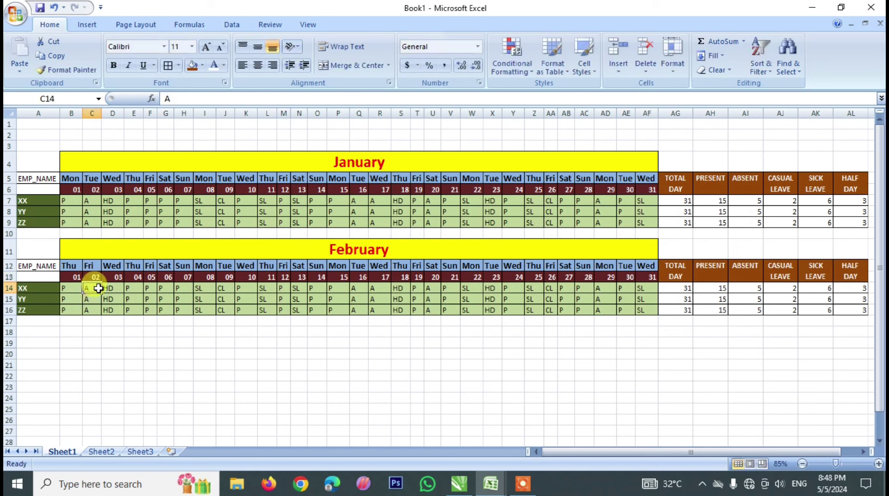
click(96, 276)
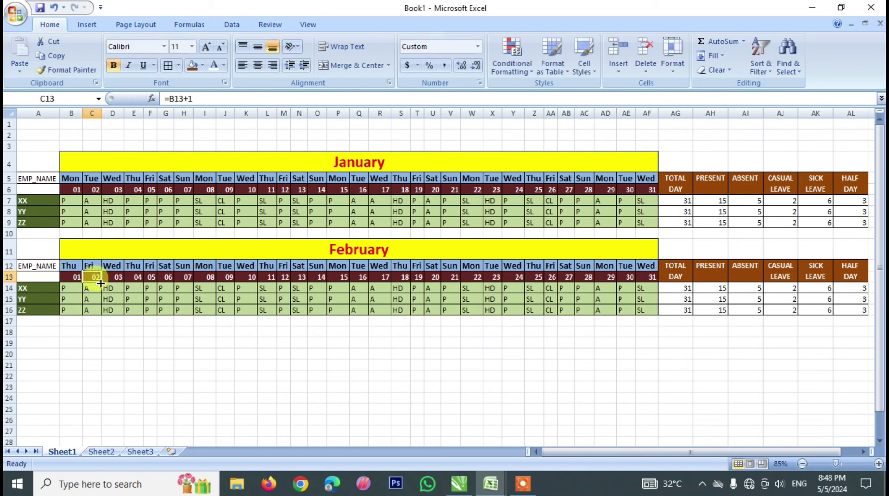
mouse_move(101, 283)
mouse_down()
mouse_move(619, 293)
mouse_move(656, 286)
mouse_move(640, 292)
mouse_move(644, 309)
mouse_up()
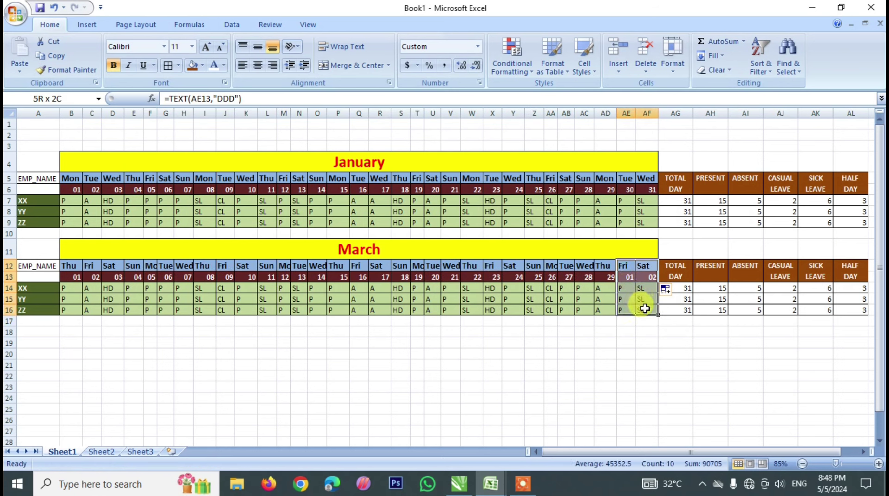
Clear All on columns AE–AF so February ends at day 29
click(709, 70)
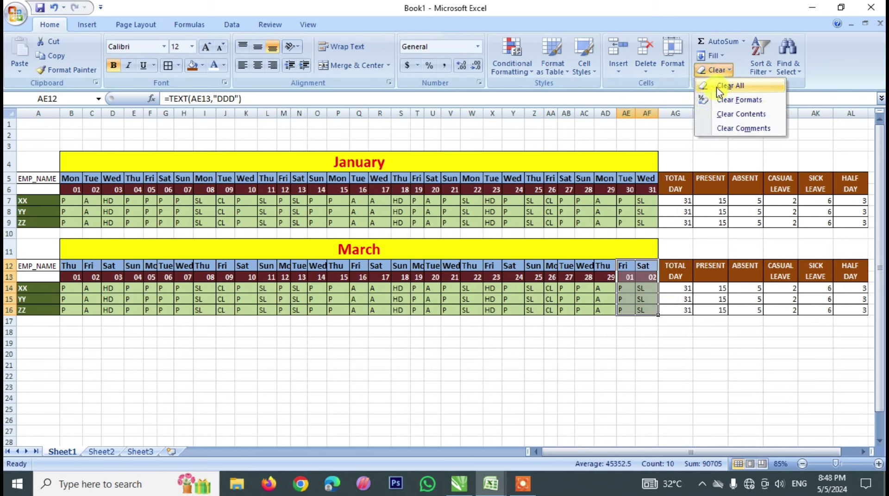
click(719, 86)
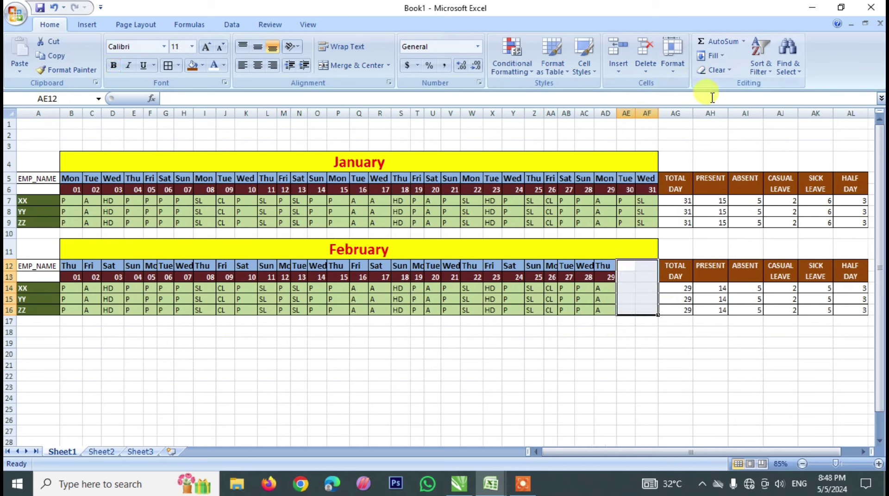
click(671, 320)
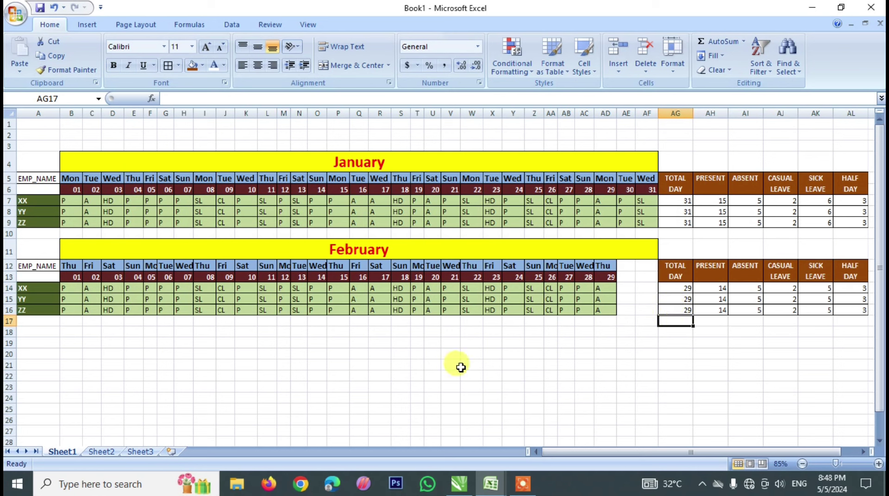
drag(41, 171, 852, 222)
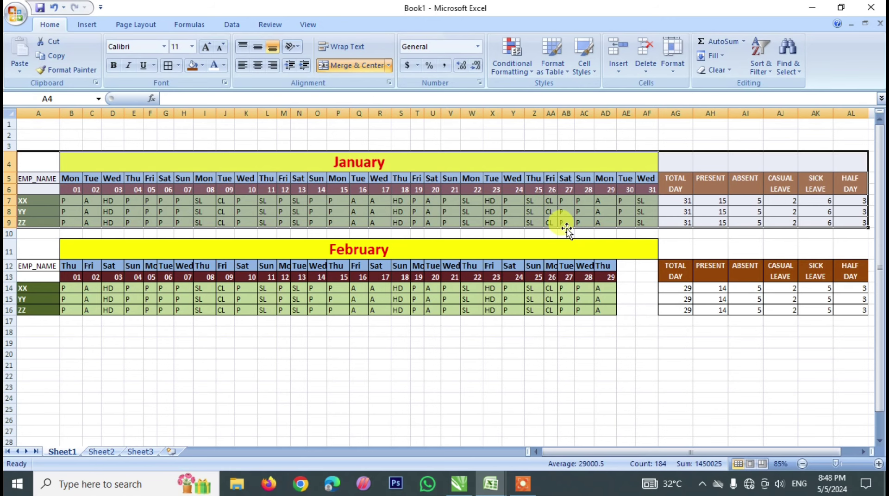
Paste a copy of the January table at A18 below February
click(55, 56)
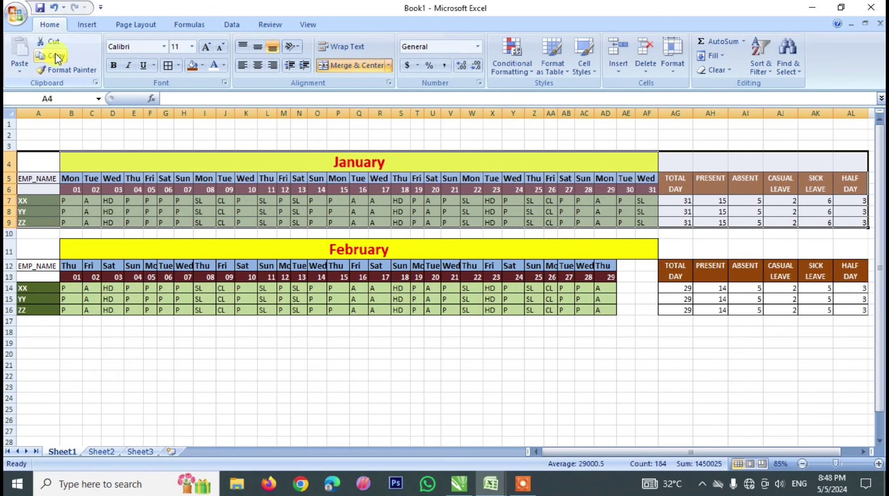
click(37, 332)
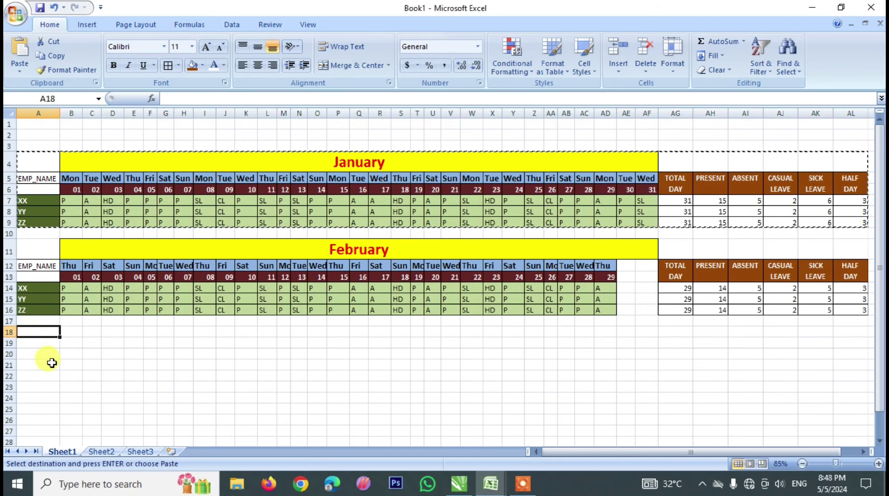
key(ctrl+v)
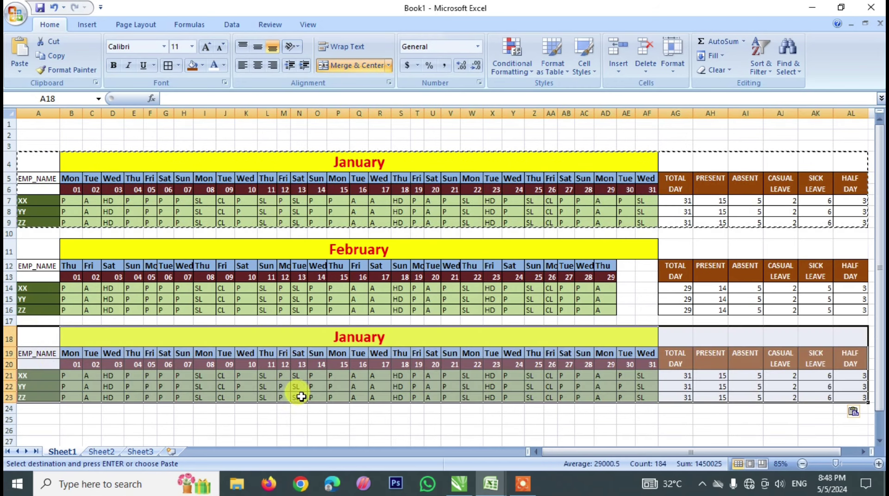
click(302, 396)
Enter =AD13+1 in B20 so the third table starts on March 1
click(72, 365)
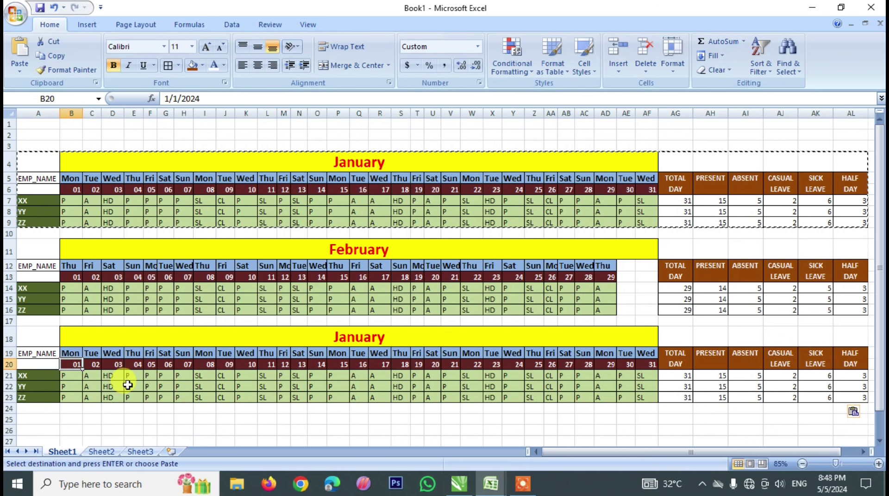
text(=)
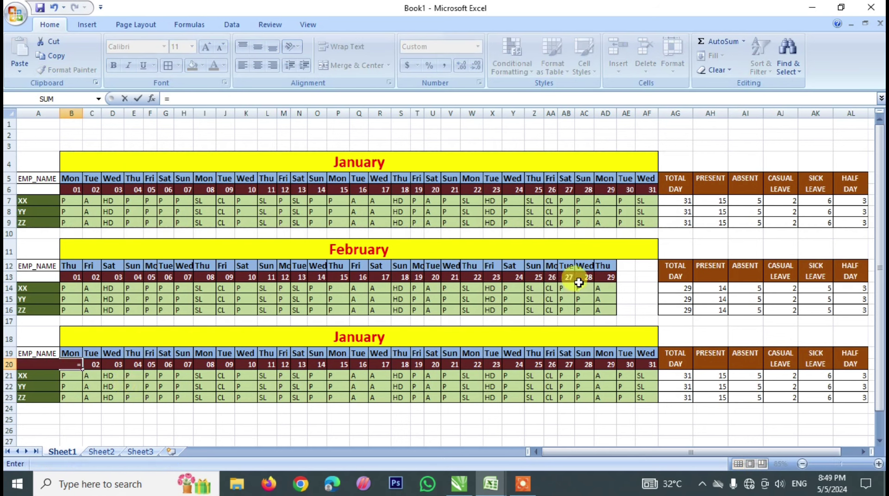
click(606, 279)
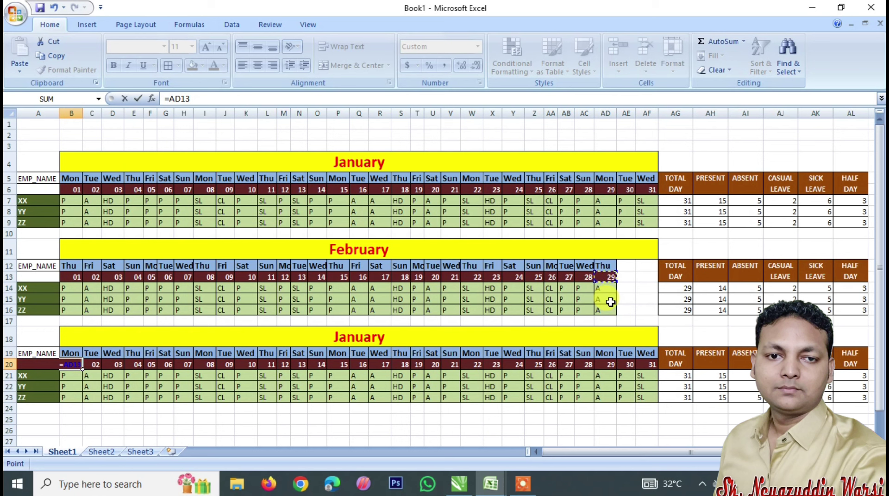
text(+1)
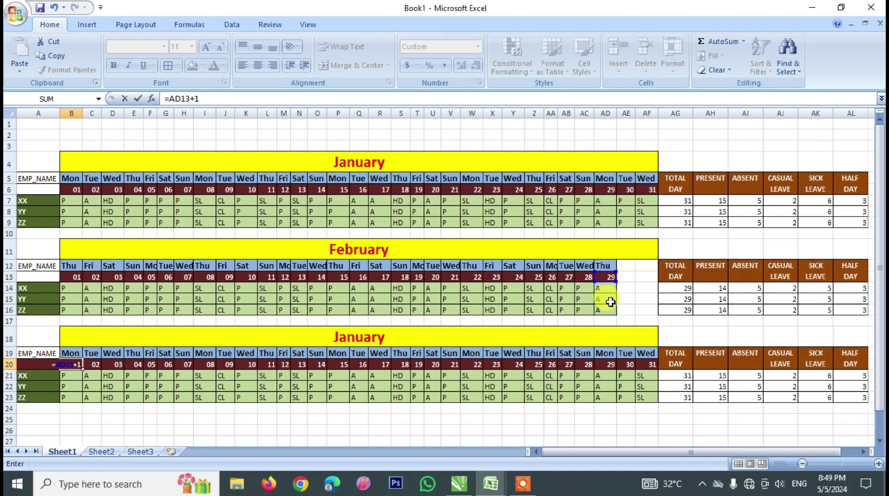
key(Return)
click(92, 364)
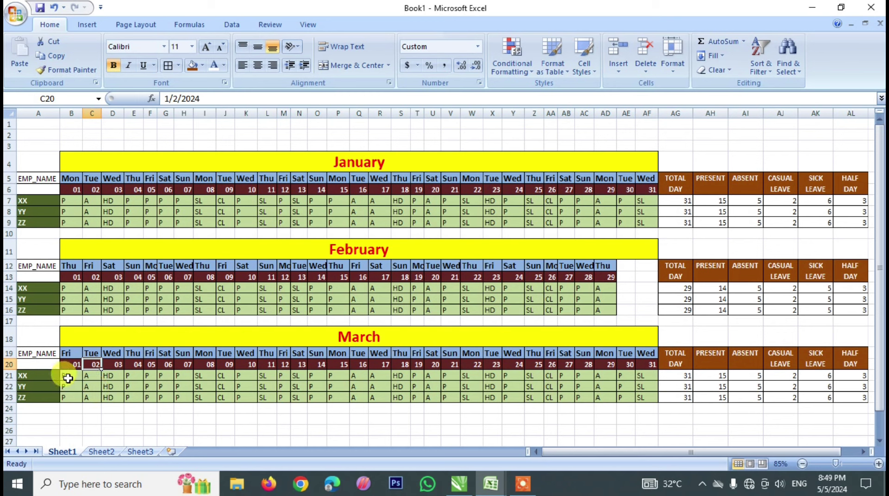
Enter =B20+1 in C20 and fill it across to AF20, running Friday 01 to Sunday 31
text(=)
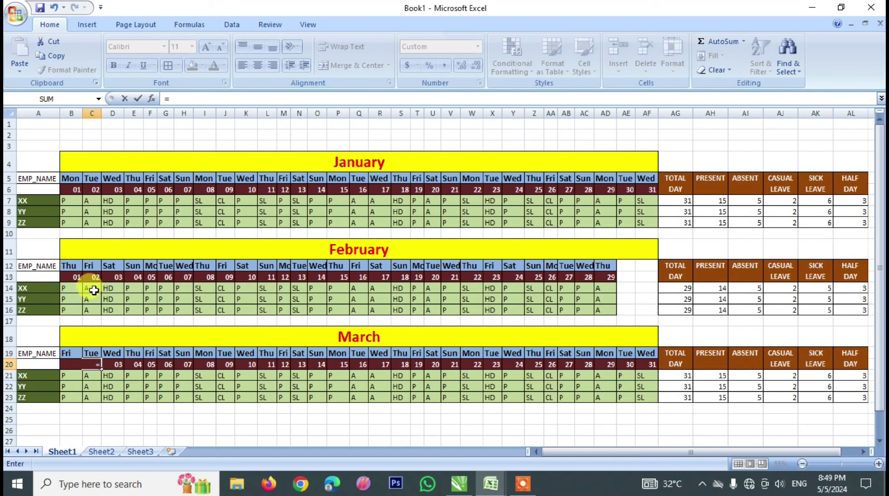
text(B2)
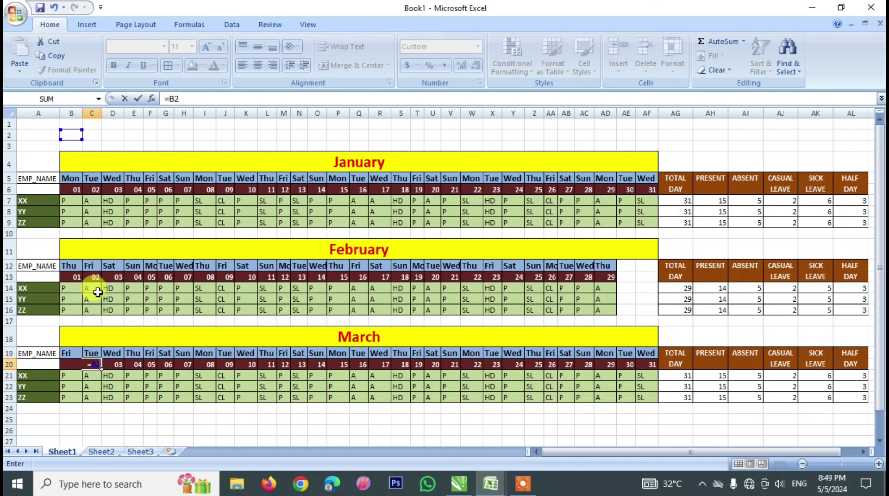
text(0+1)
key(Return)
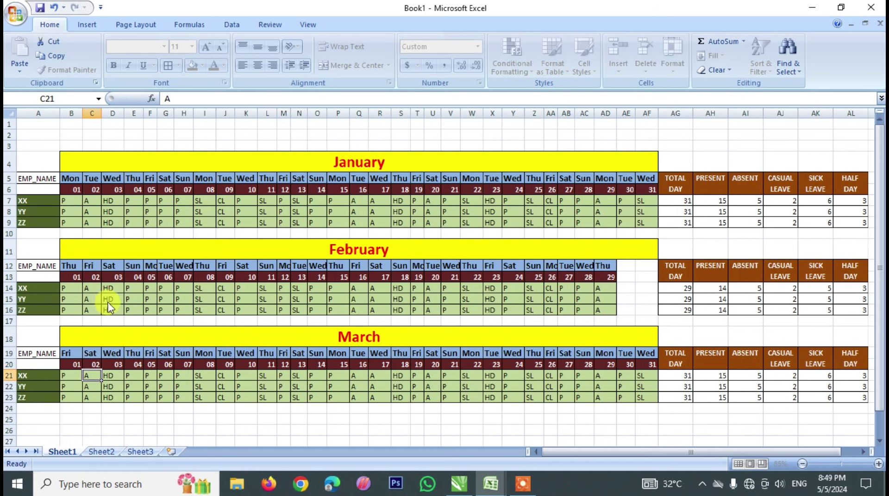
click(98, 368)
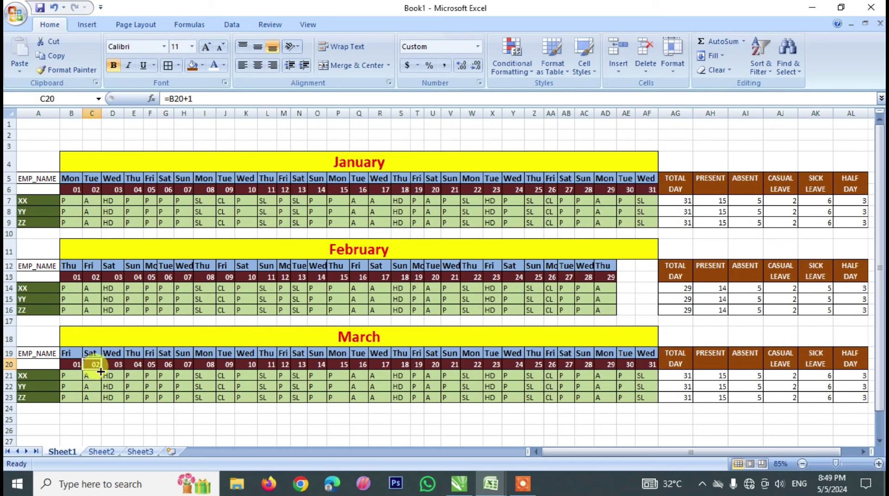
mouse_move(101, 372)
mouse_down()
mouse_move(619, 395)
mouse_move(651, 367)
mouse_up()
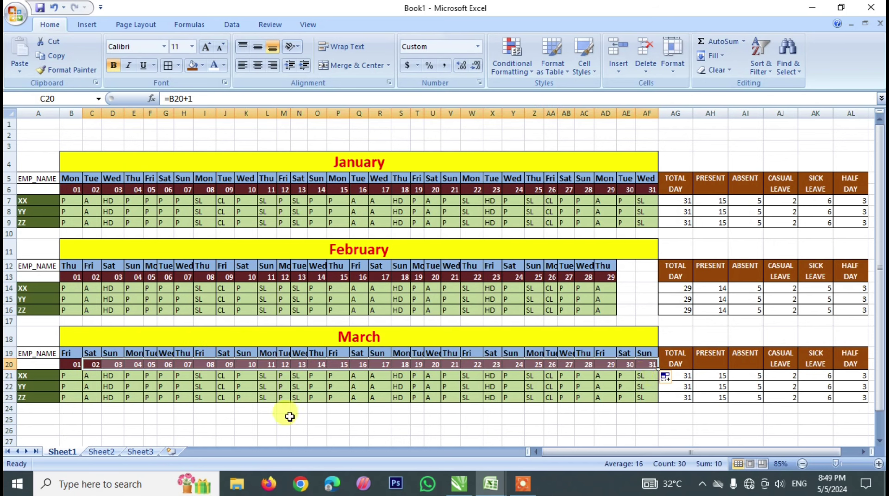
click(89, 396)
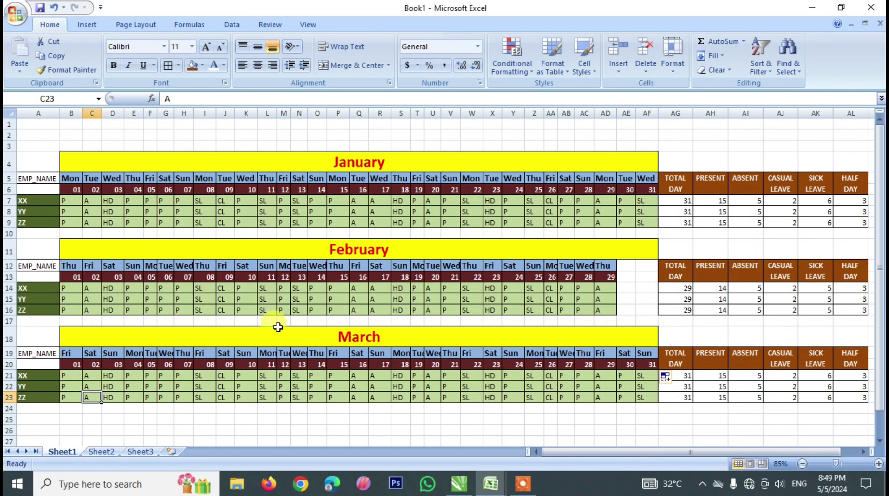
scroll(256, 351, down, 4)
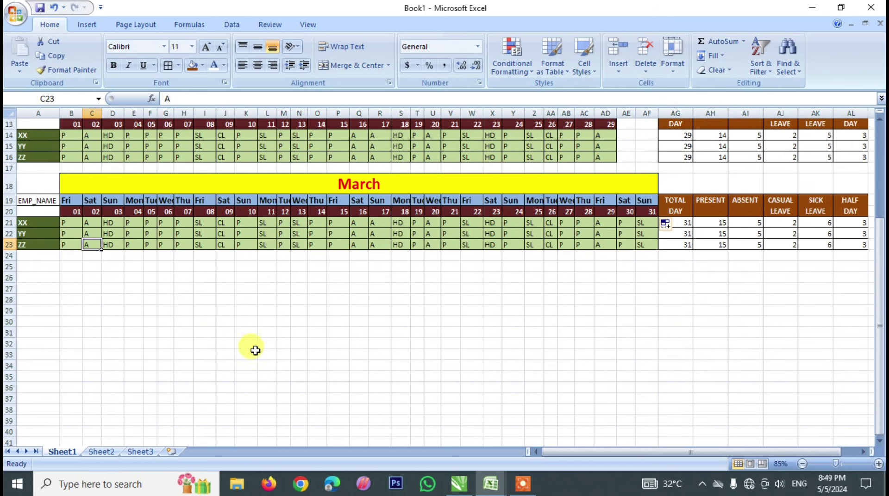
scroll(252, 358, up, 1)
scroll(252, 358, up, 1)
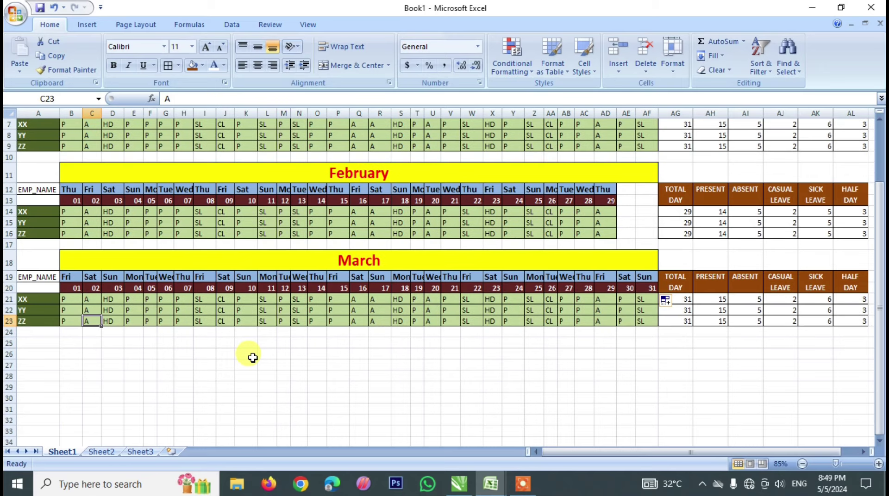
scroll(255, 359, up, 2)
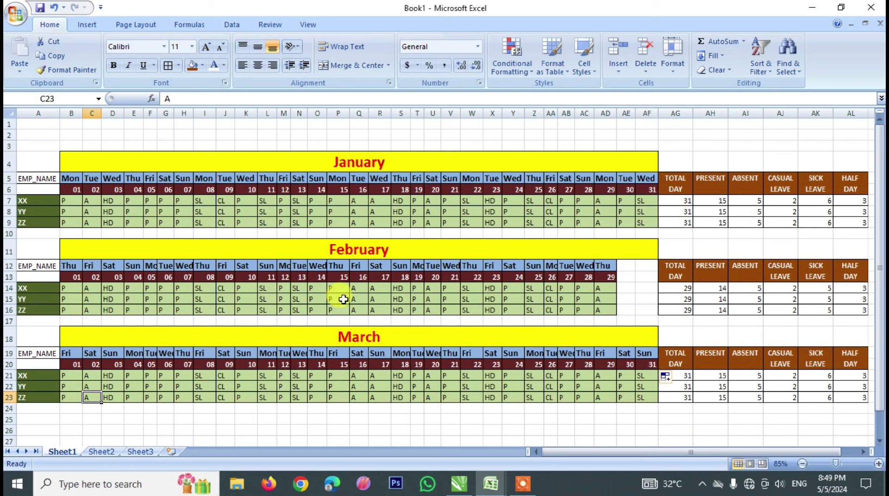
Enter A in P14 to mark XX absent on 15 February, then select the whole sheet
click(331, 290)
text(A)
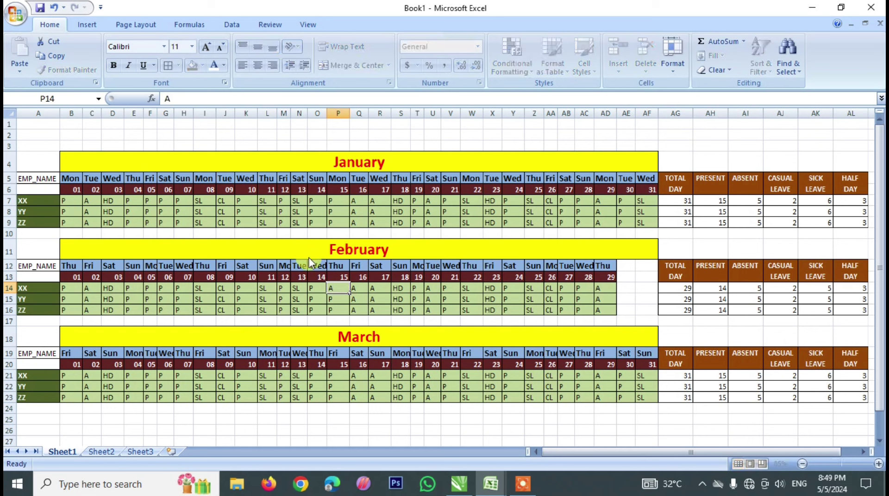
key(Tab)
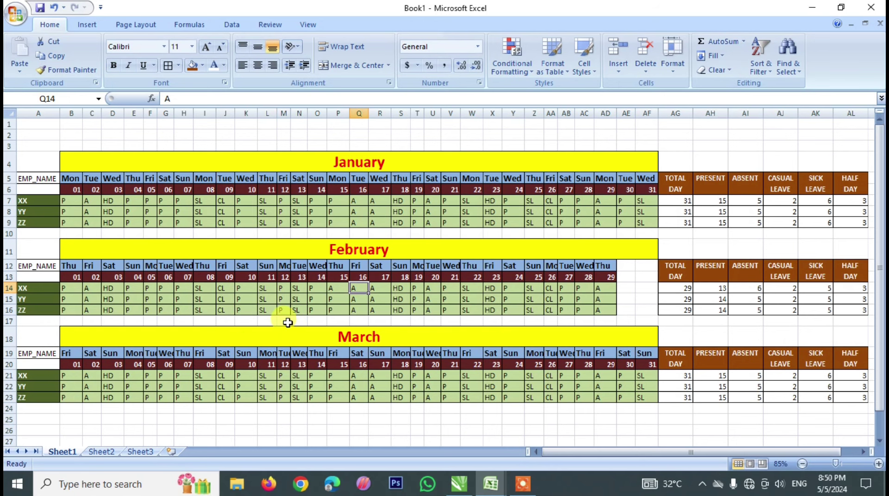
click(9, 112)
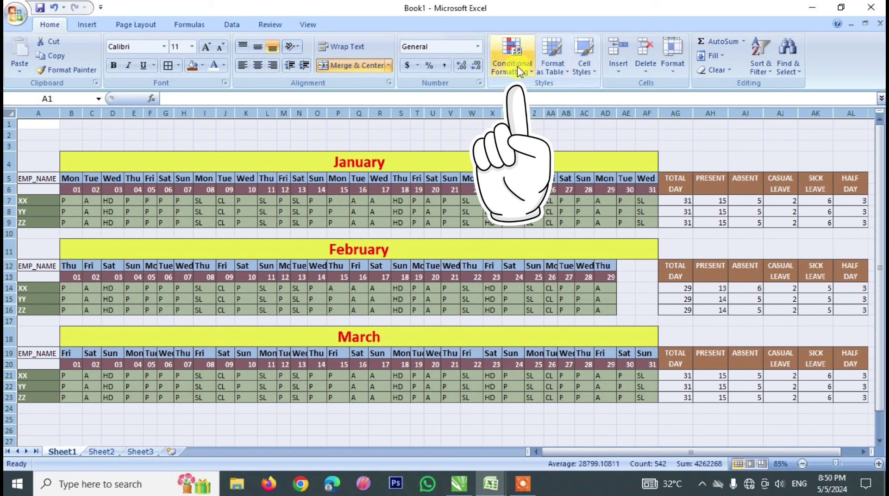
Start a Text That Contains highlight rule for SUN with a custom format
click(519, 70)
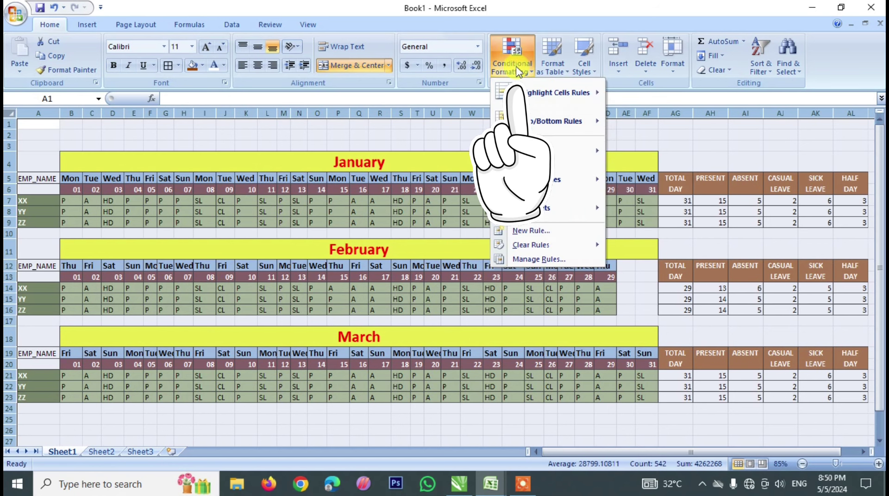
mouse_move(554, 93)
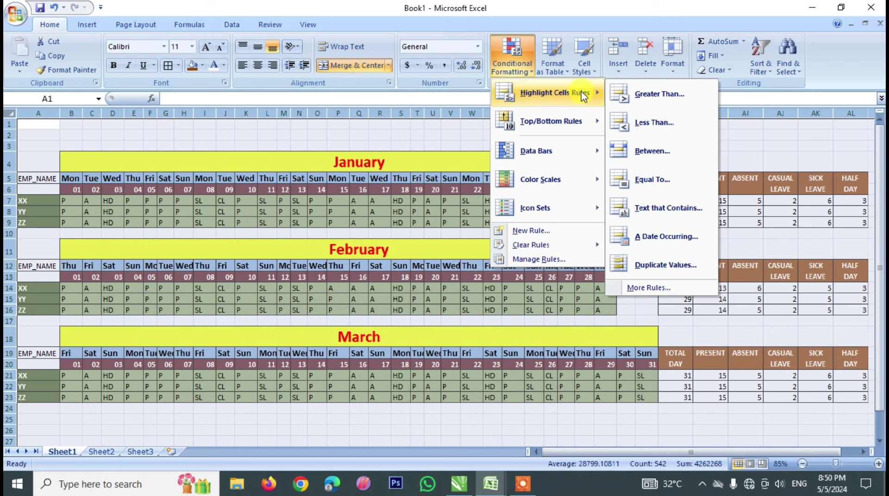
click(680, 217)
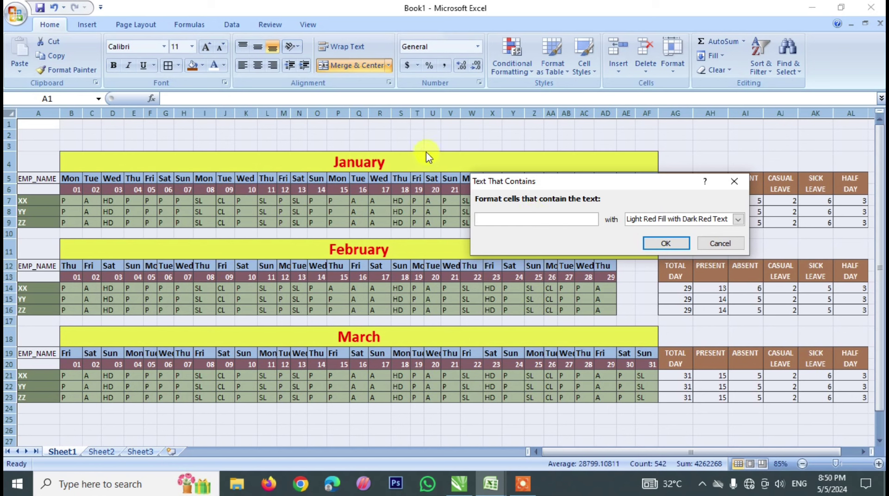
text(SUN)
click(669, 219)
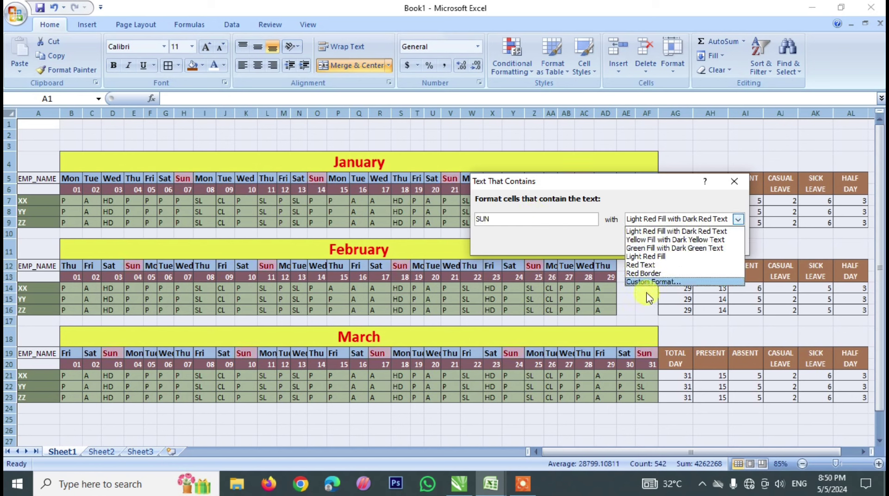
click(653, 283)
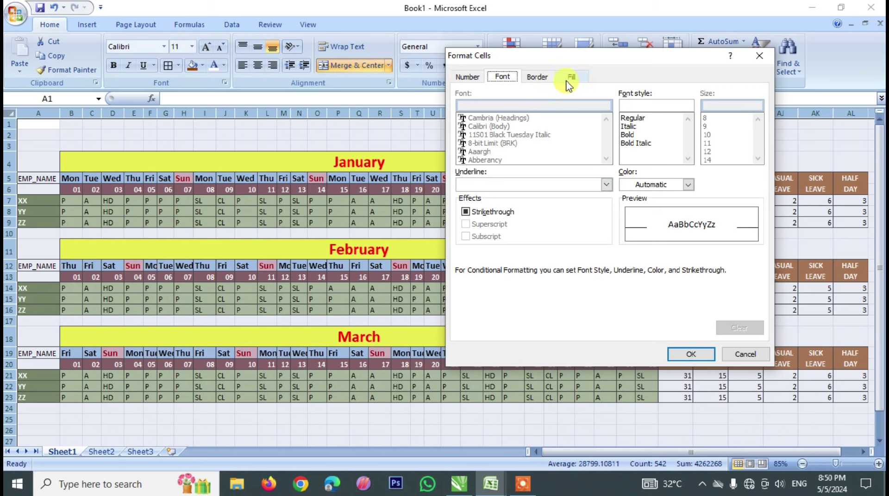
Give the SUN rule a red fill and bold coloured font, and apply it
click(572, 77)
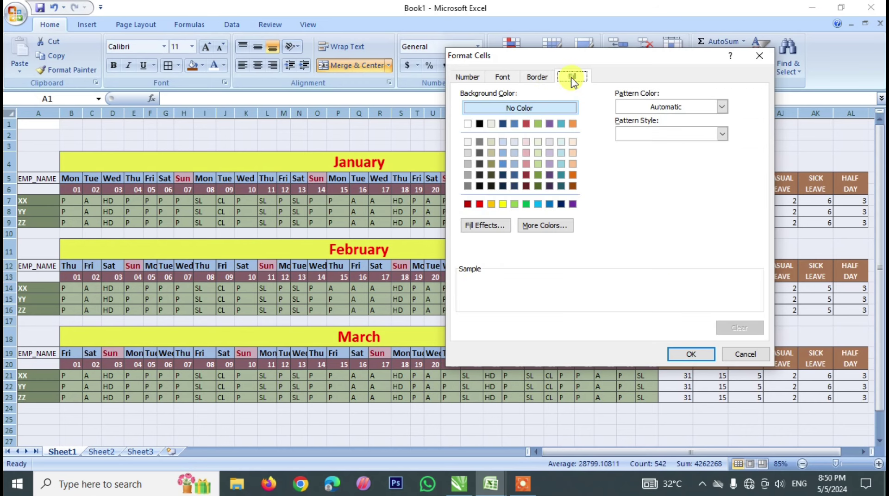
click(480, 204)
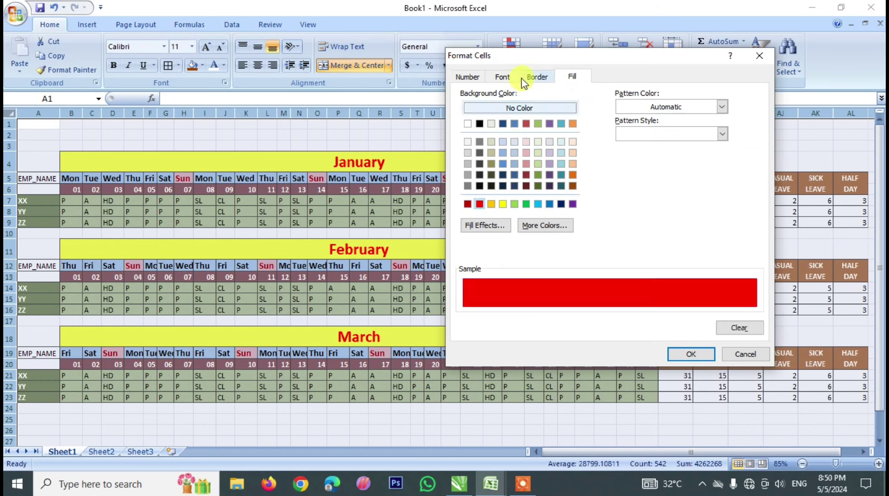
click(504, 77)
click(628, 135)
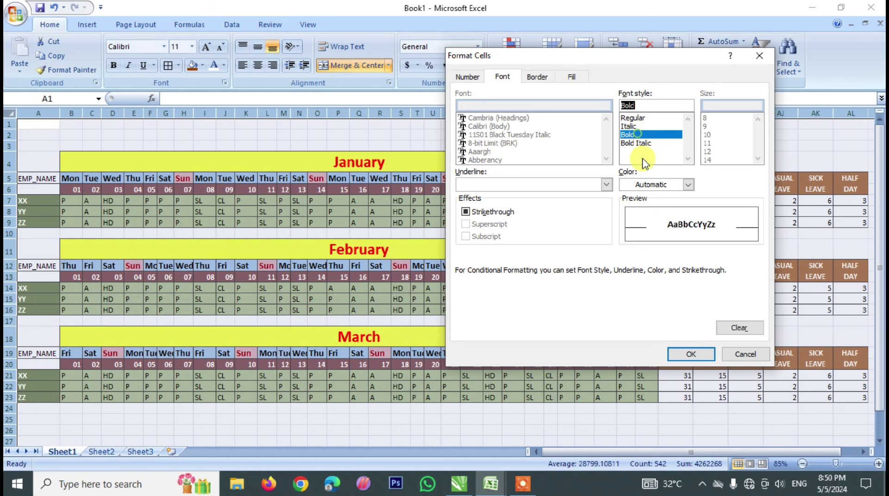
click(651, 185)
click(633, 223)
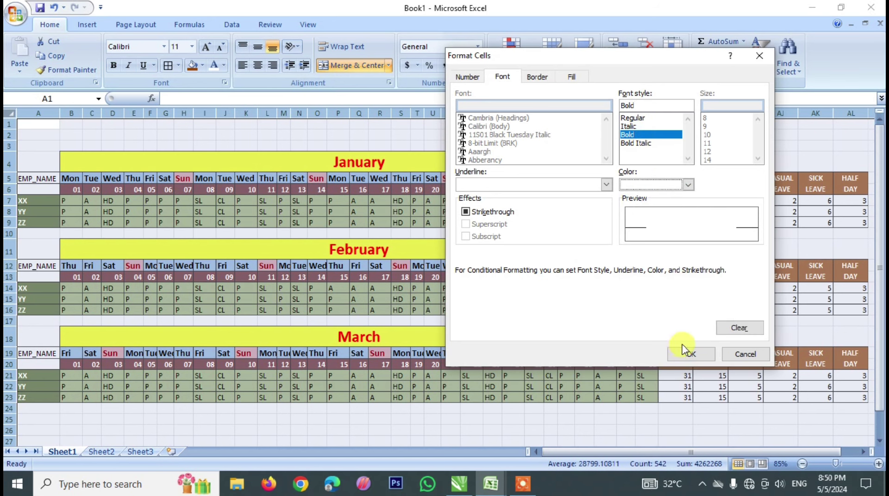
click(690, 354)
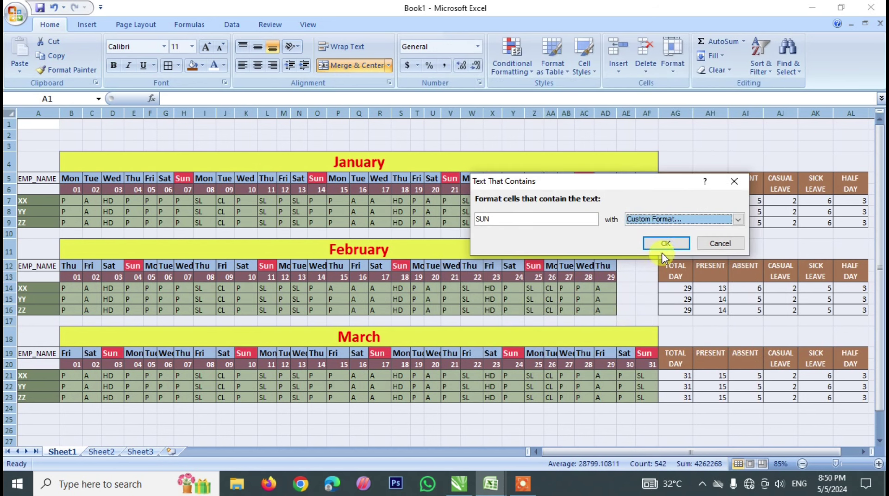
click(667, 244)
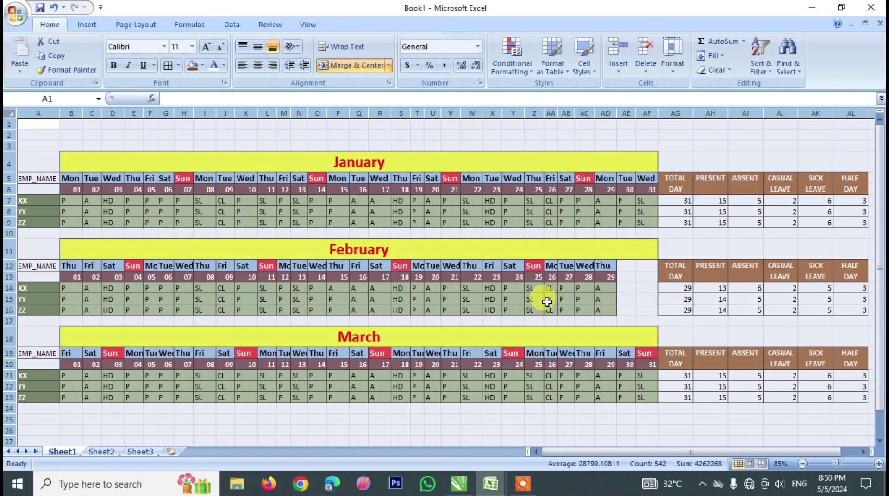
click(514, 67)
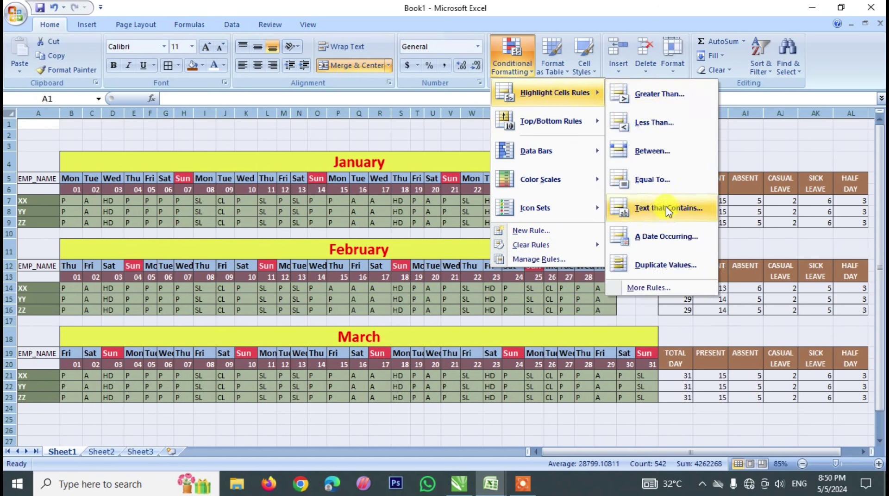
Start a Text That Contains highlight rule for 'SA' using a custom format
click(666, 208)
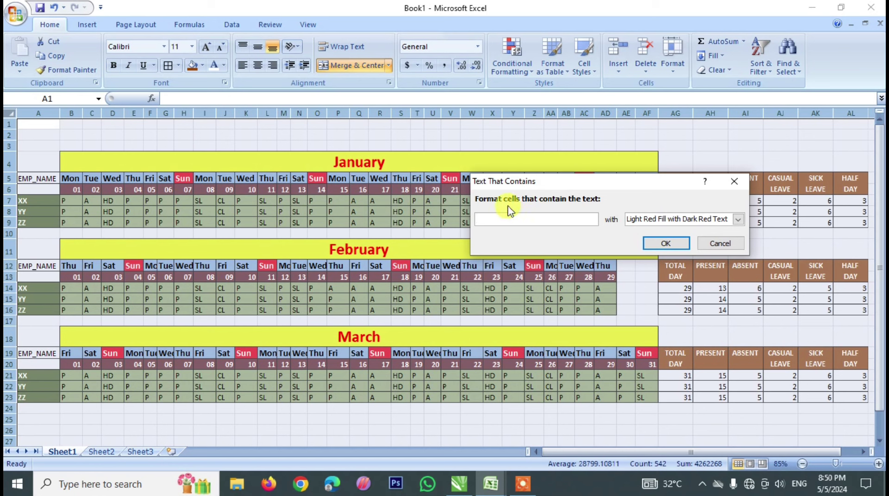
text(SAT)
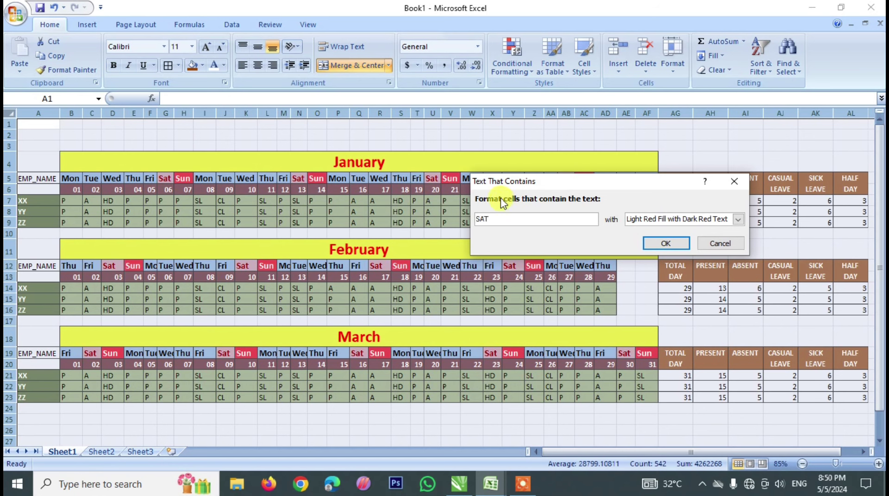
click(663, 220)
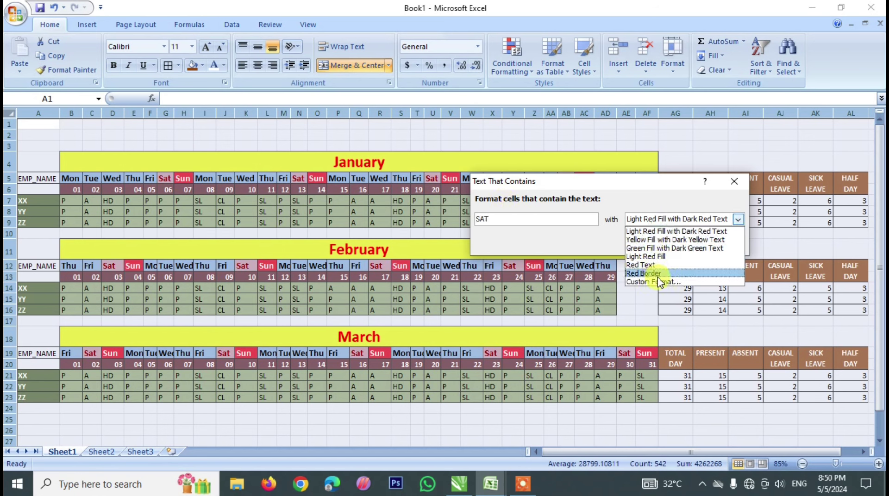
click(642, 279)
Give the Sat headers a deep green fill with bold white text and apply the rule
click(572, 77)
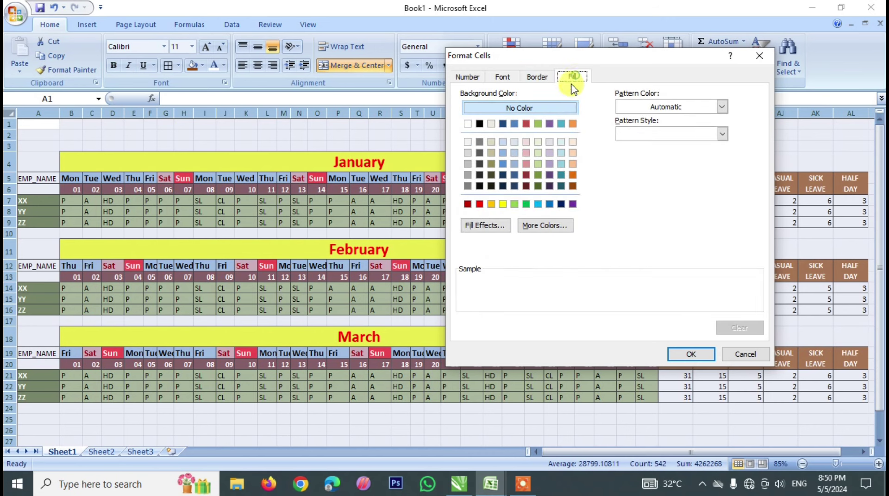
click(515, 205)
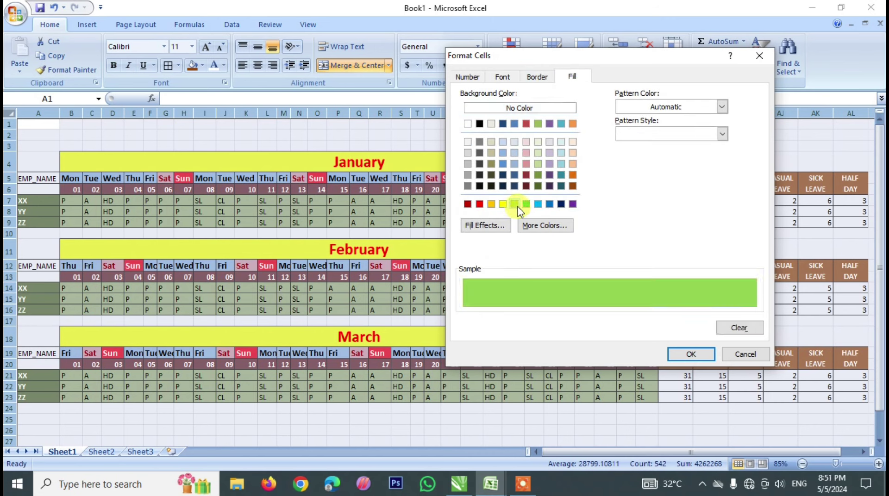
click(526, 205)
click(502, 77)
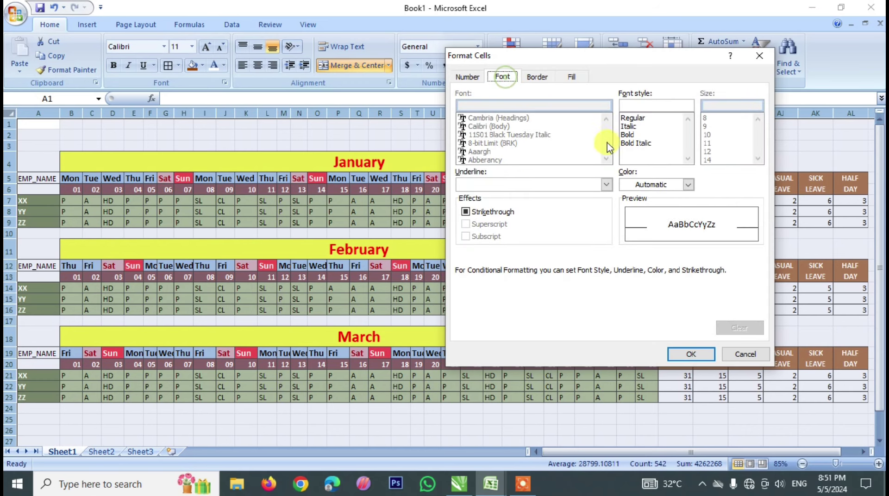
click(631, 134)
click(644, 184)
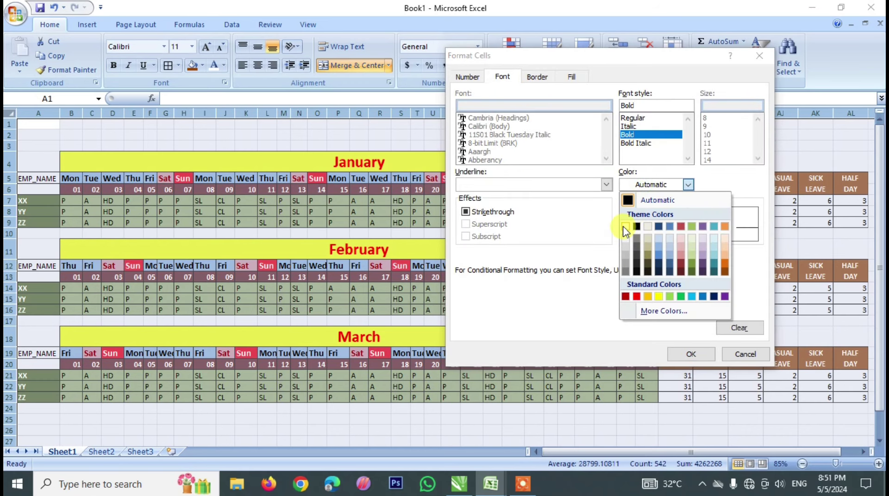
click(625, 228)
click(683, 354)
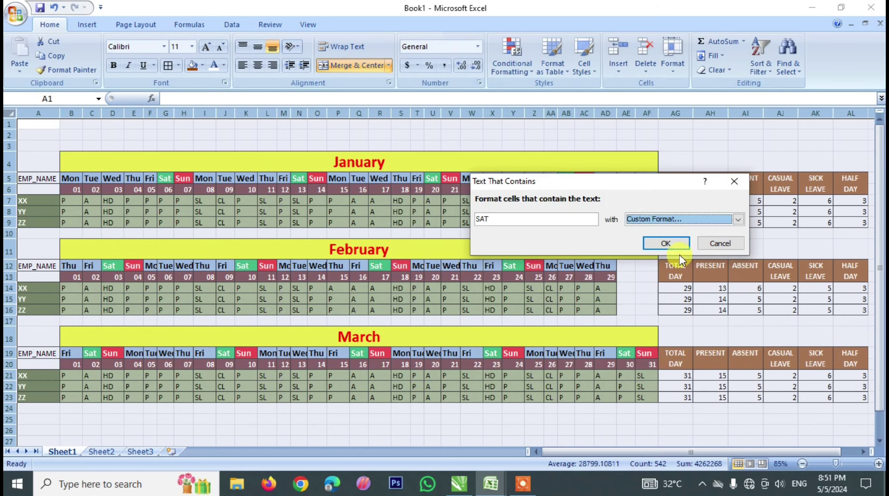
click(676, 243)
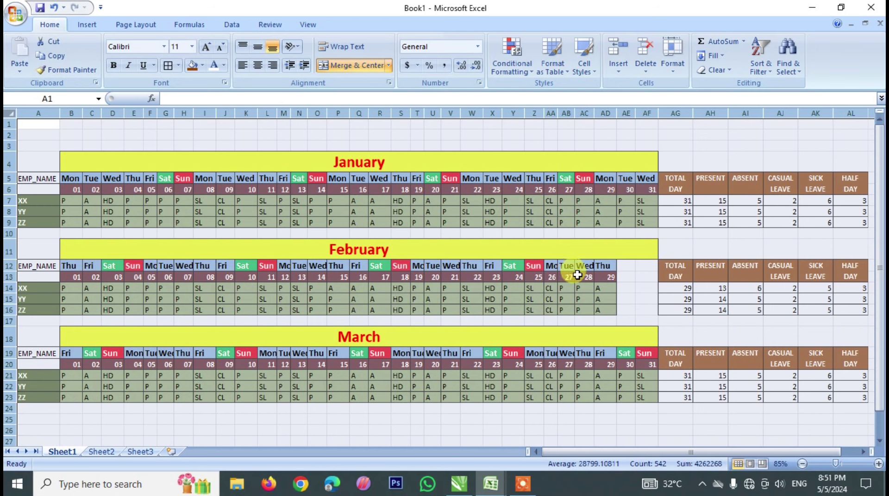
click(552, 234)
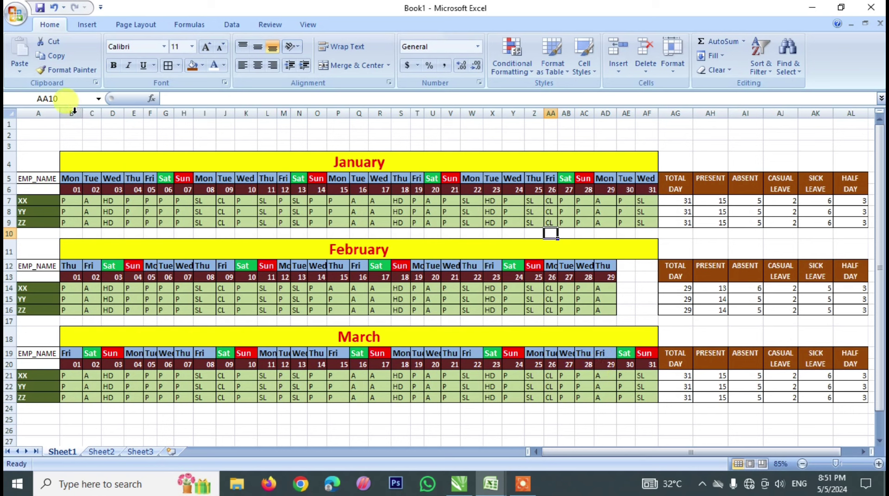
AutoFit the widths of the day columns B through AF
drag(72, 113, 654, 151)
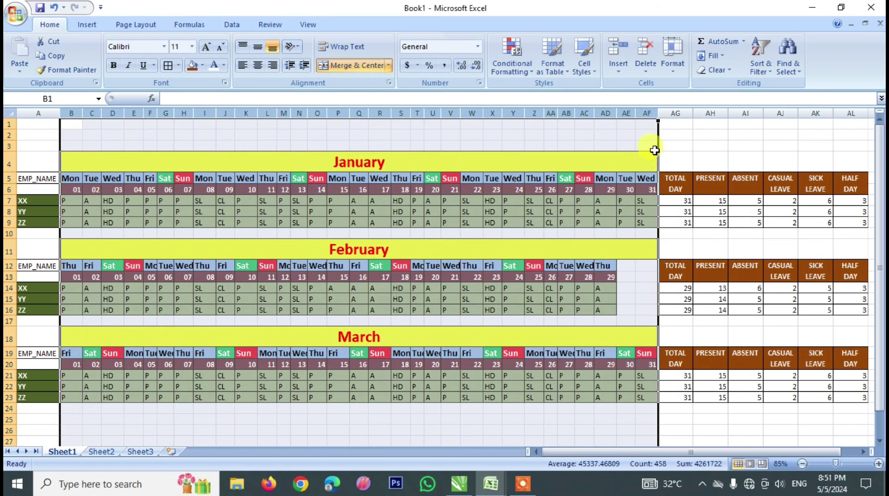
click(671, 69)
click(686, 141)
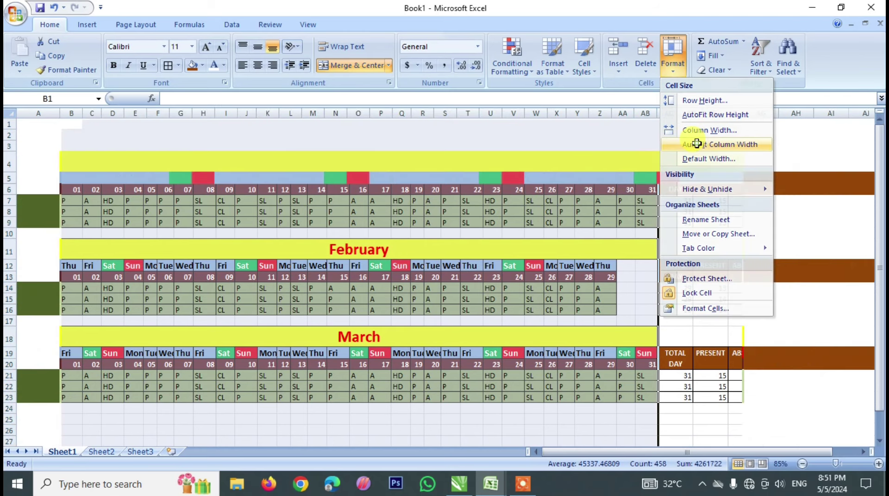
click(581, 200)
Merge and center A1:AJ3 into one title cell with 14-point wrapped text
scroll(512, 312, right, 2)
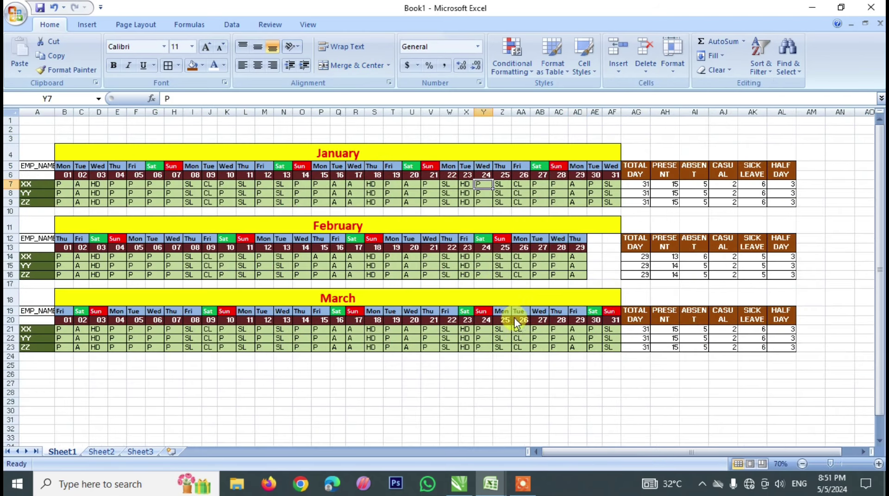
click(361, 233)
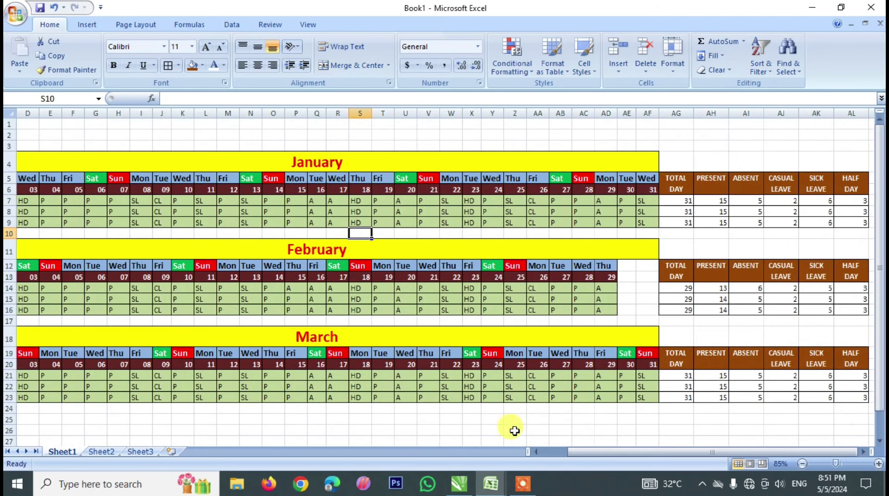
click(547, 453)
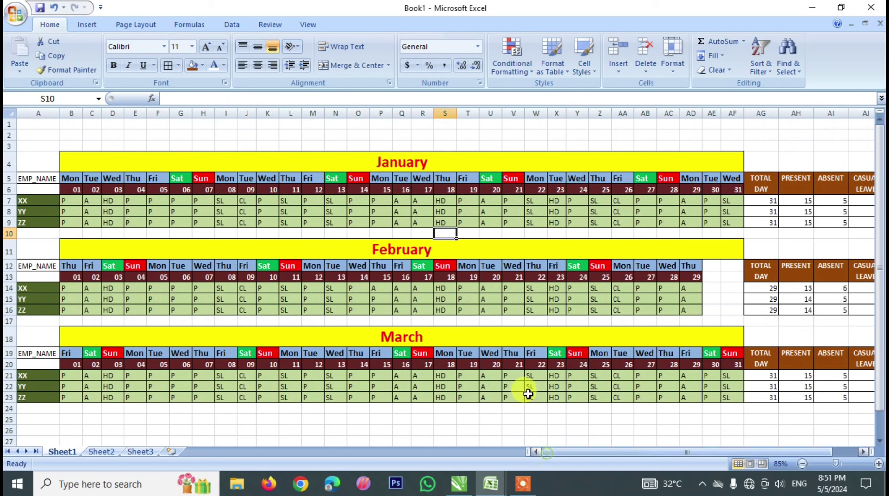
drag(51, 125, 858, 147)
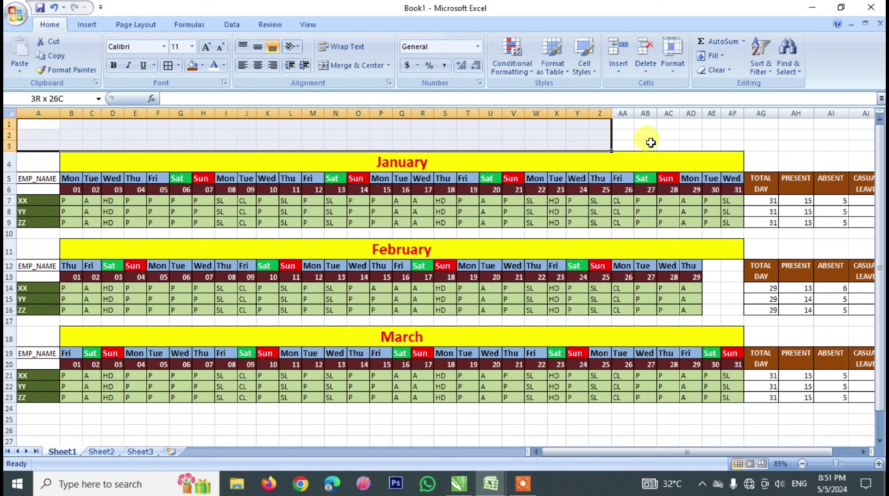
click(364, 66)
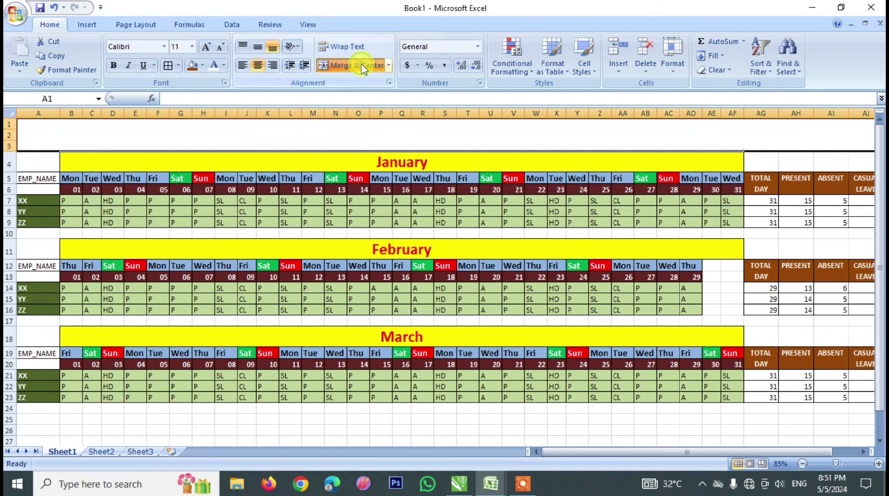
click(207, 48)
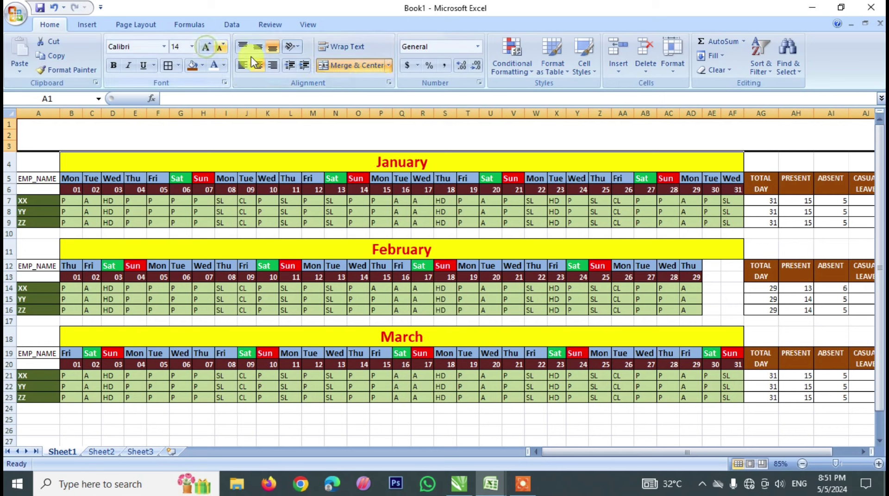
click(341, 46)
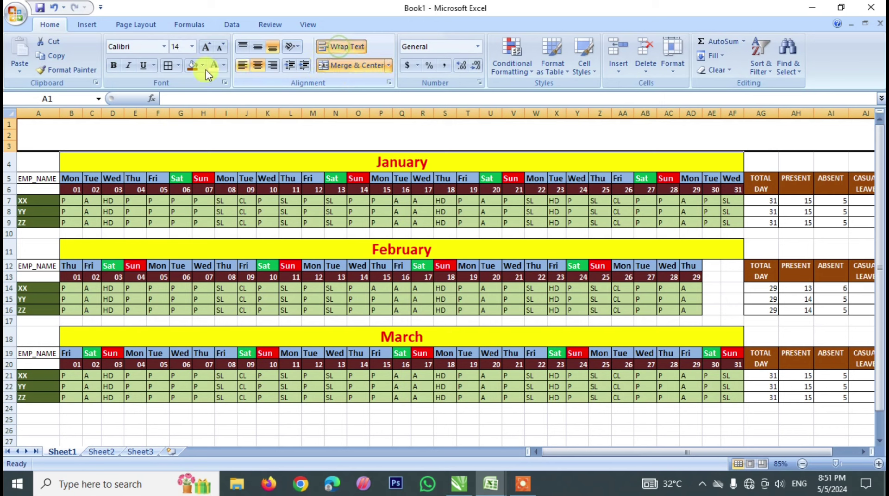
click(87, 25)
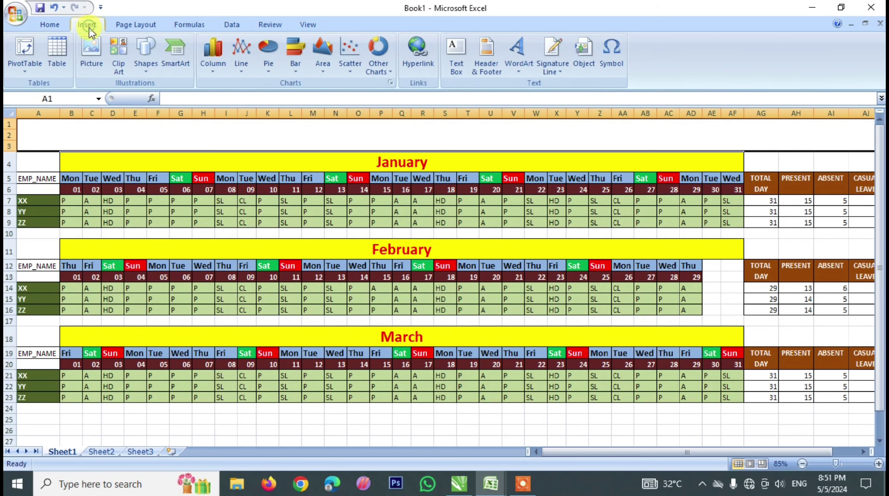
Place a 'MONTHLY ATTENDACE SHEET' WordArt title above January and make row 3 taller
click(518, 62)
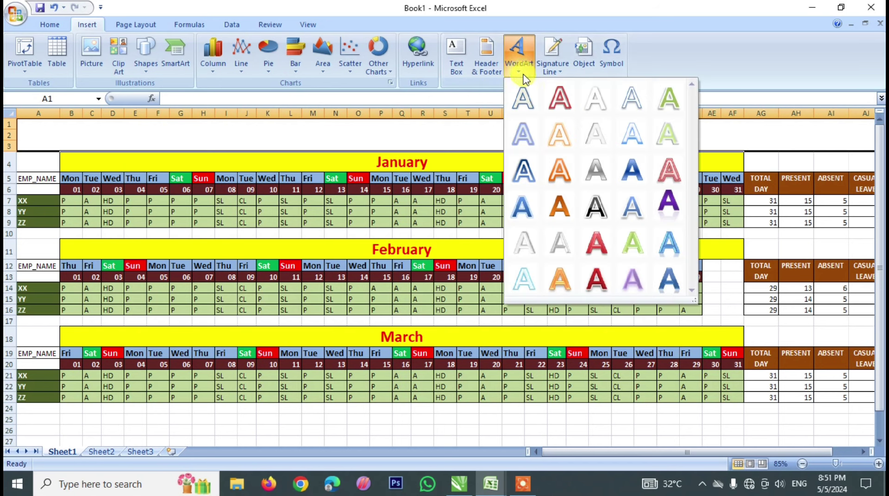
click(635, 174)
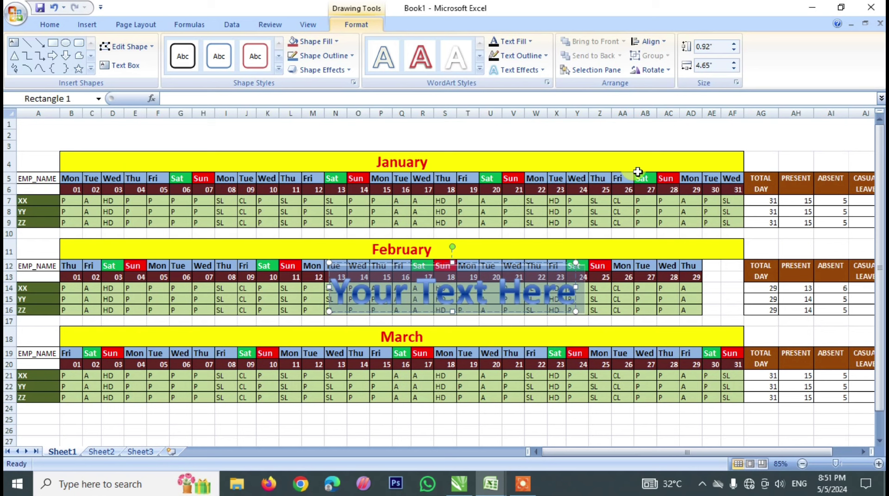
text(ATTENDA)
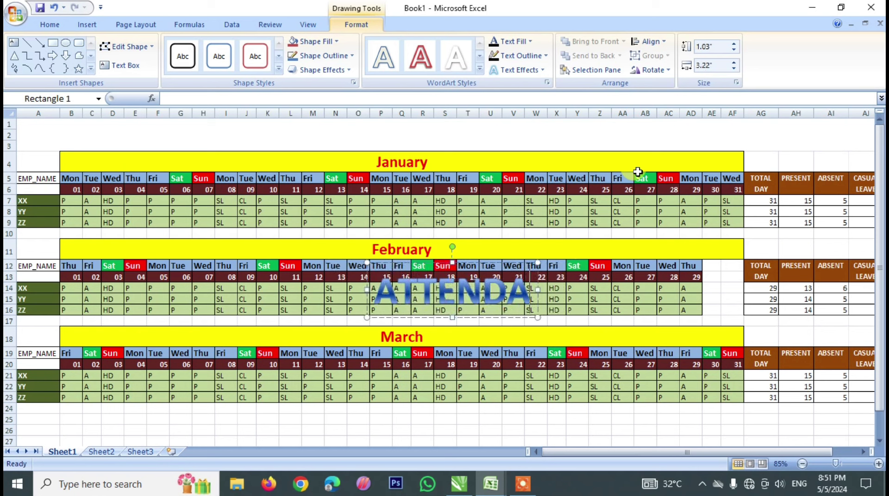
text(CE SHEET)
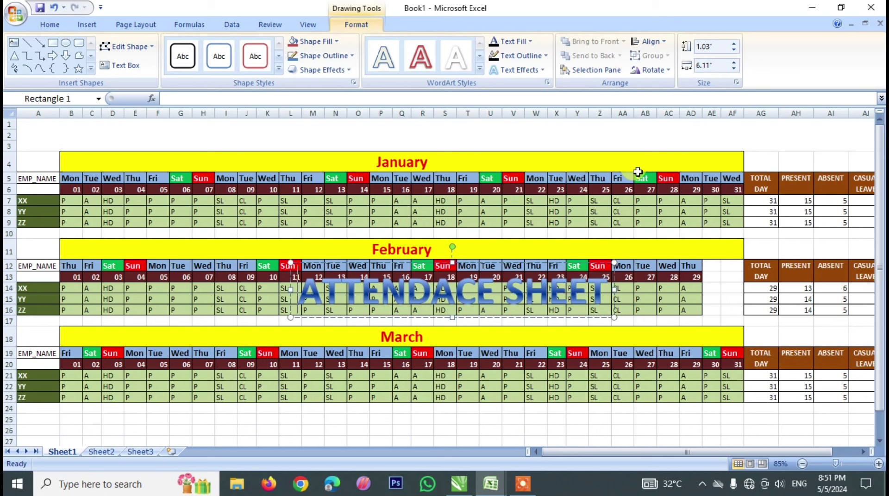
text(MONTHLY)
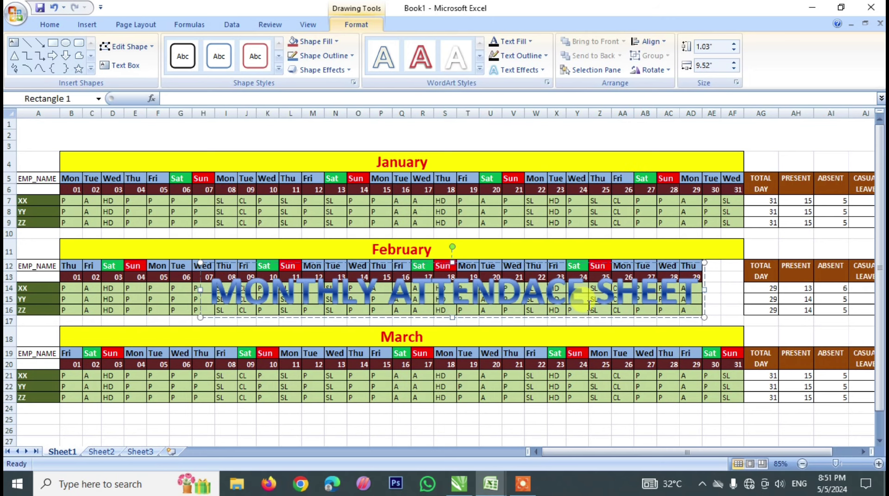
drag(595, 321, 616, 161)
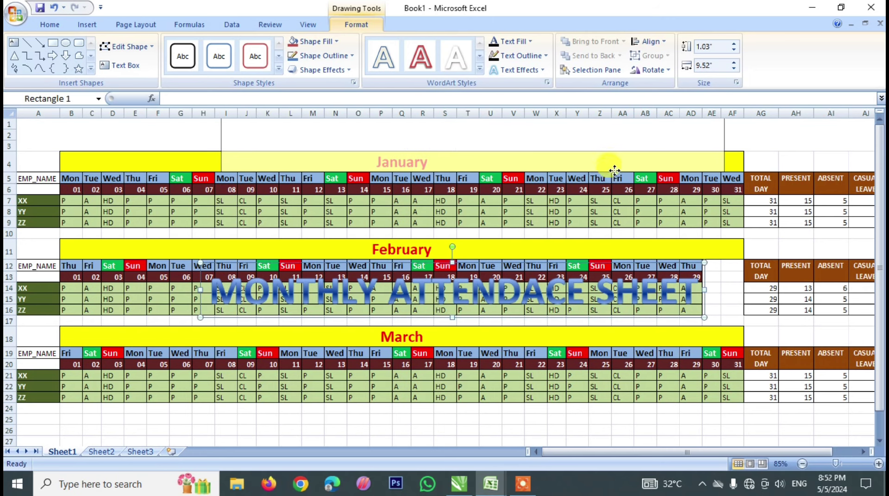
drag(22, 151, 21, 172)
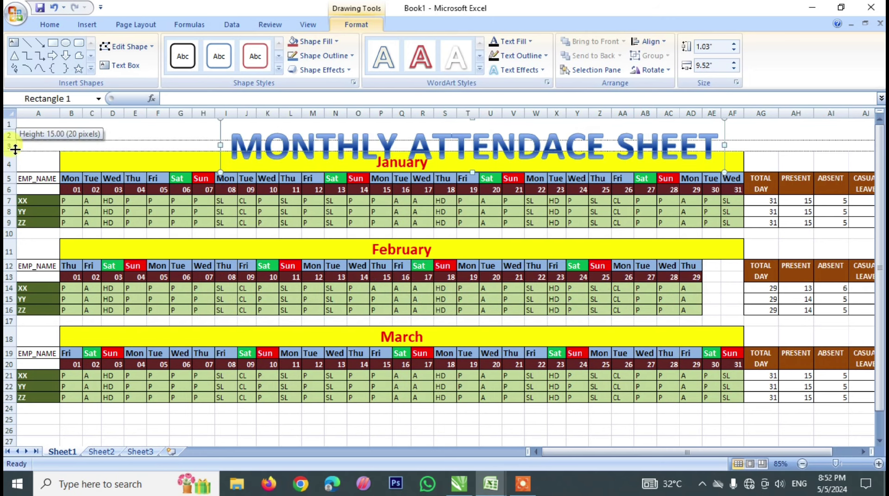
click(115, 144)
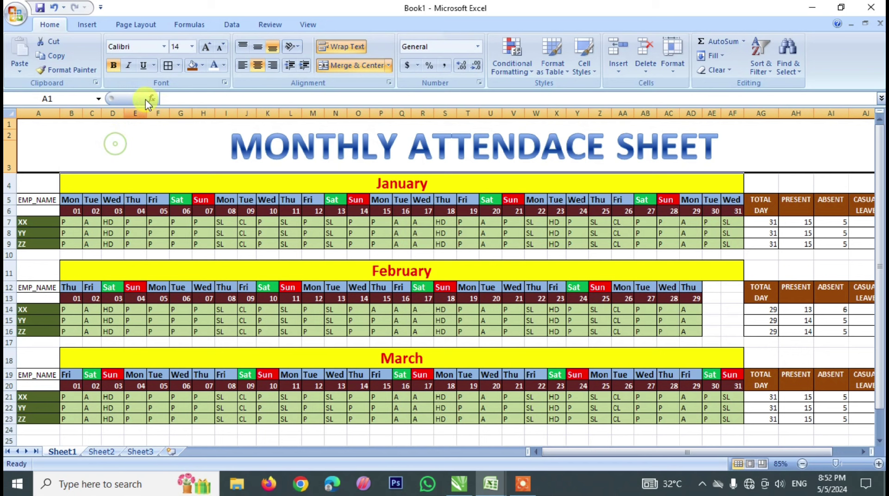
Fill the merged title cell with a light olive-green theme colour
click(195, 66)
click(203, 67)
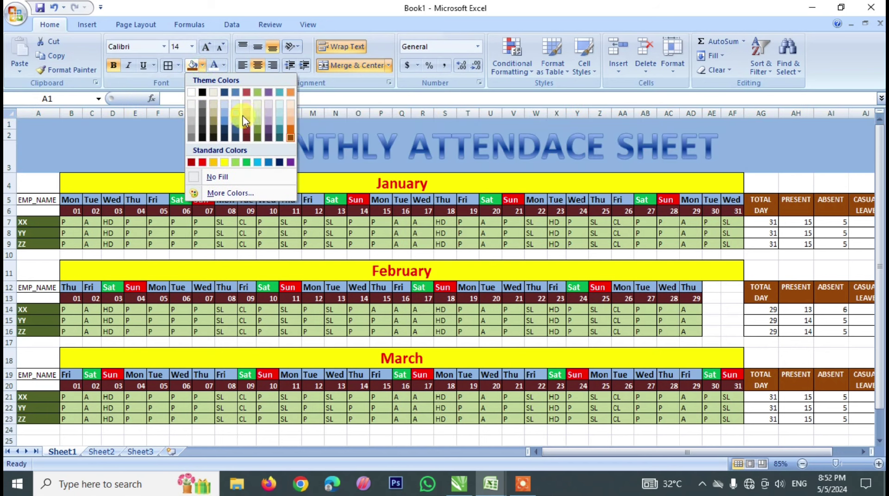
click(258, 111)
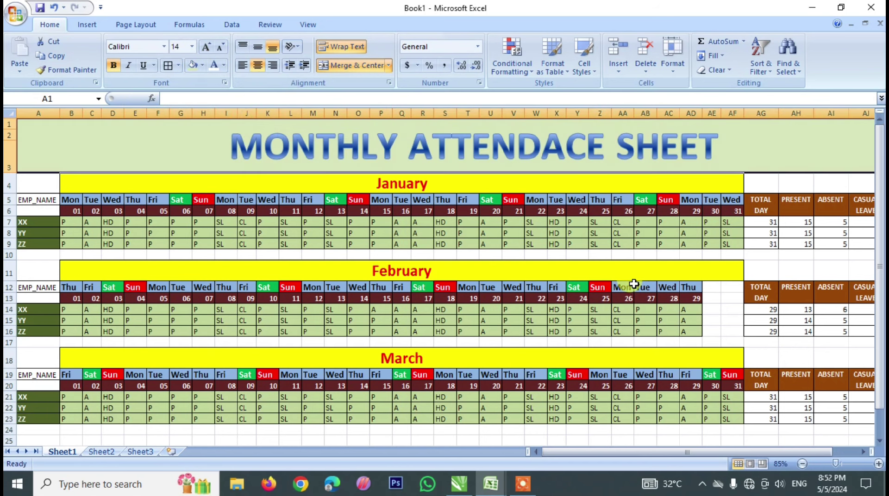
click(667, 287)
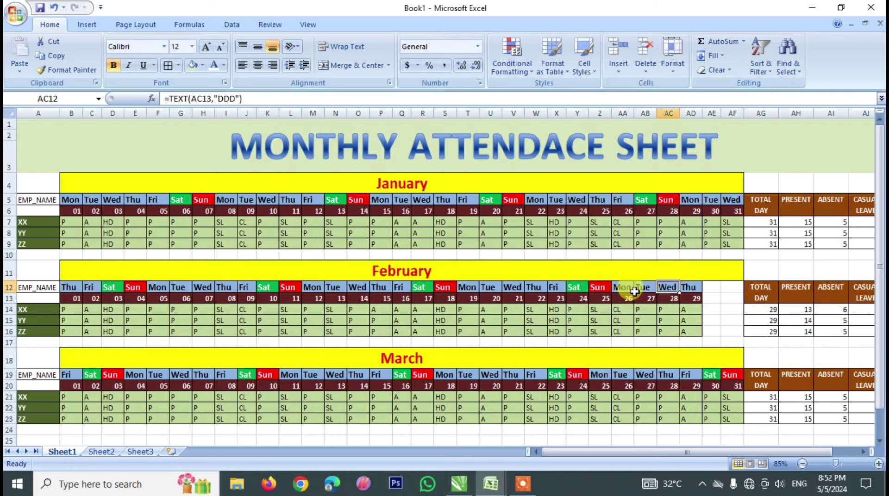